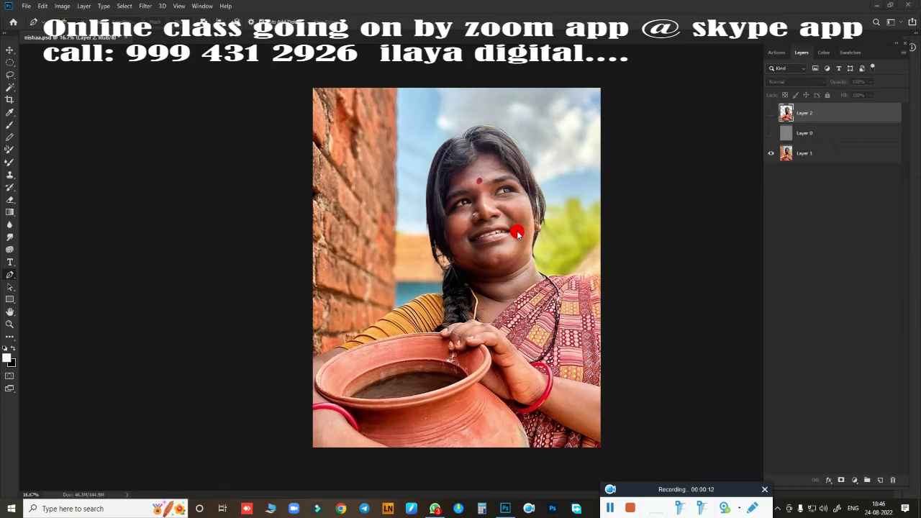
# Step: Show the grey background and the cut-out woman layers, then duplicate the woman's Layer 2
pyautogui.scroll(2, 529, 232)
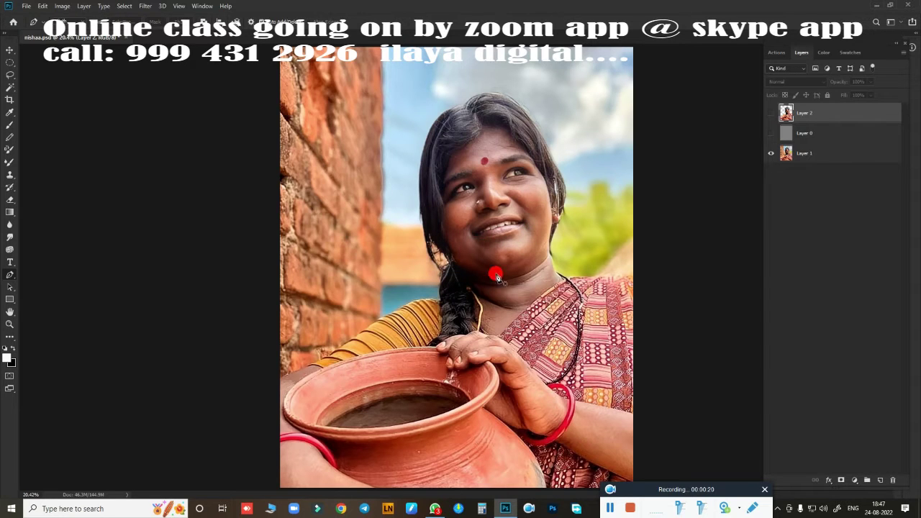
pyautogui.click(770, 133)
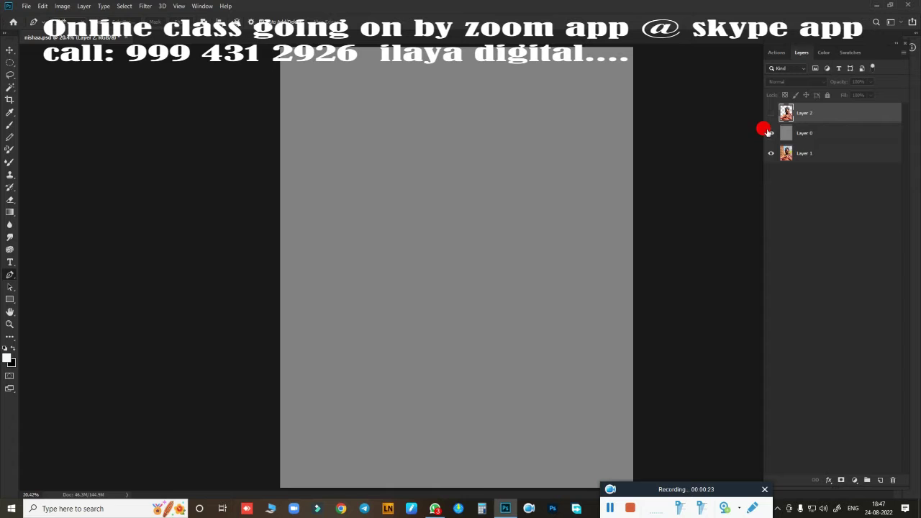
pyautogui.click(770, 114)
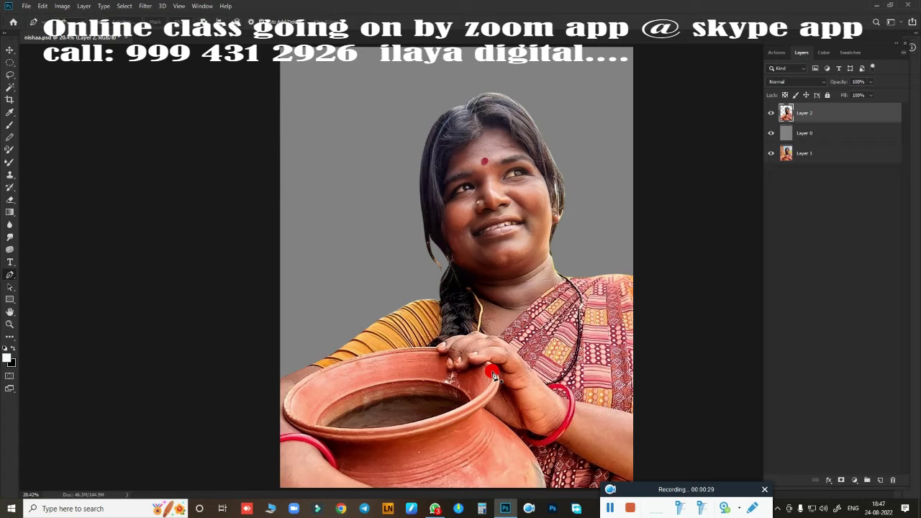
pyautogui.hotkey('ctrl', 'j')
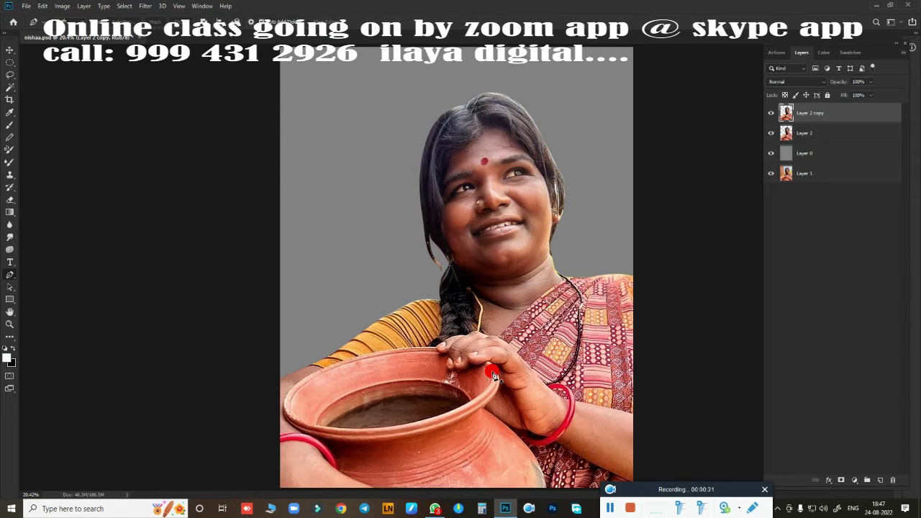
# Step: Bring up the Brightness/Contrast adjustment for the duplicated layer
pyautogui.scroll(2, 597, 261)
pyautogui.scroll(-3, 623, 254)
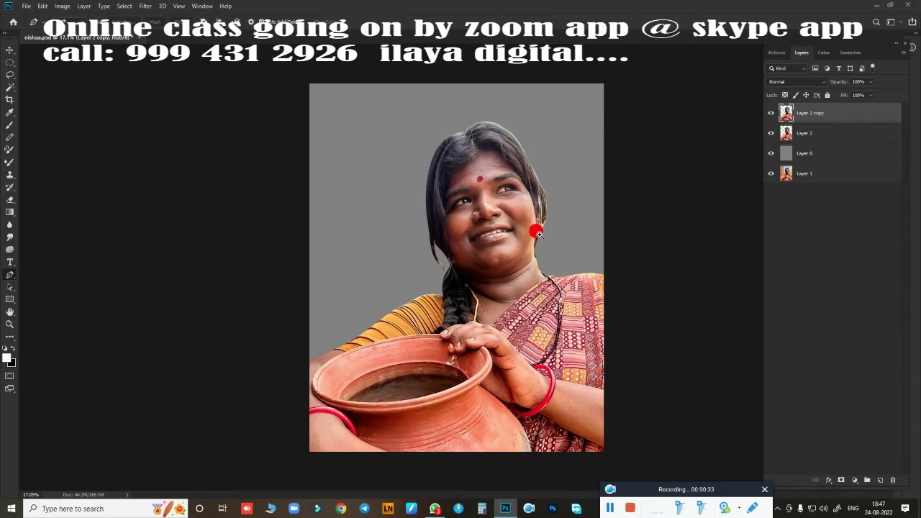
pyautogui.scroll(4, 554, 241)
pyautogui.scroll(6, 536, 216)
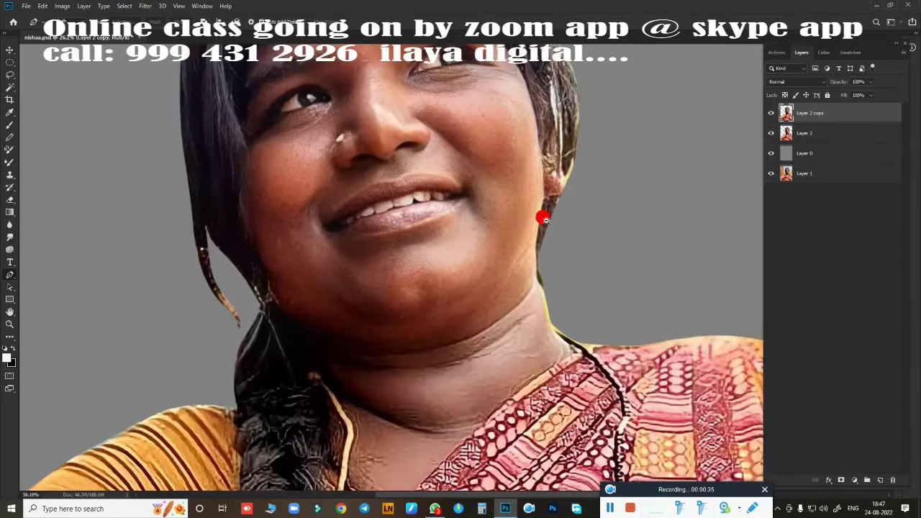
pyautogui.scroll(-2, 544, 220)
pyautogui.scroll(-2, 536, 248)
pyautogui.scroll(-1, 535, 216)
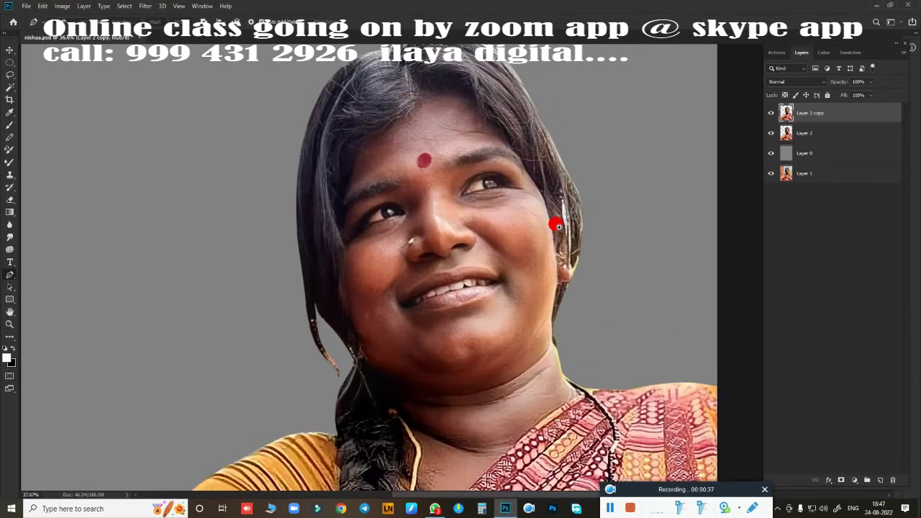
pyautogui.scroll(2, 565, 222)
pyautogui.scroll(-1, 563, 231)
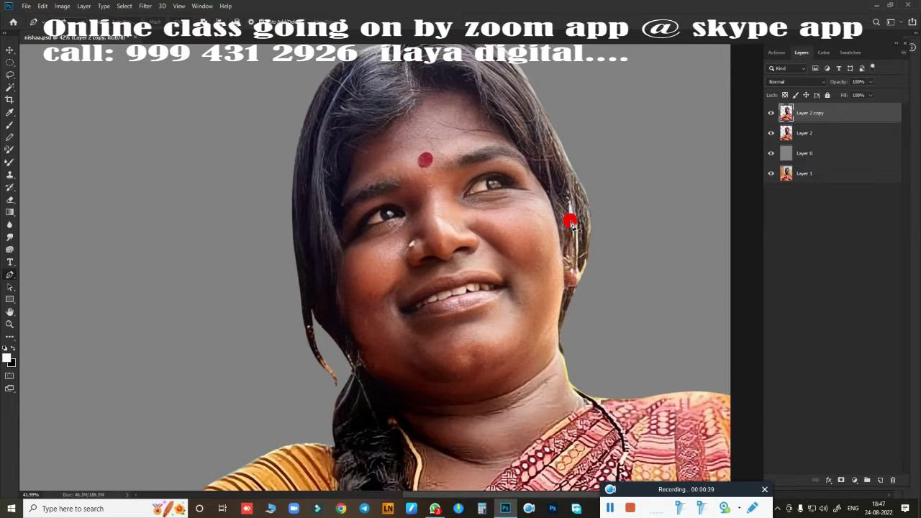
pyautogui.hotkey('alt', 'i')
pyautogui.press('a')
pyautogui.press('c')
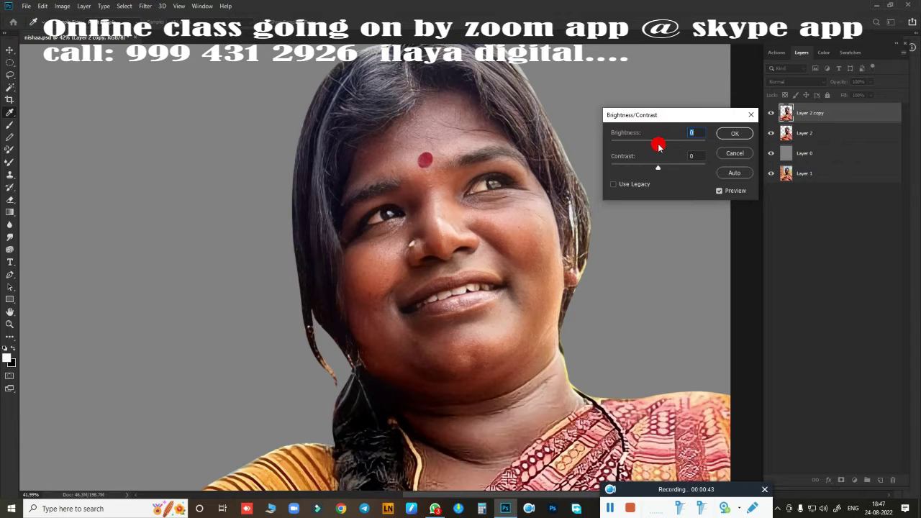
# Step: Apply Brightness 38 and Contrast 15 to Layer 2 copy
pyautogui.moveTo(658, 146); pyautogui.dragTo(666, 146)
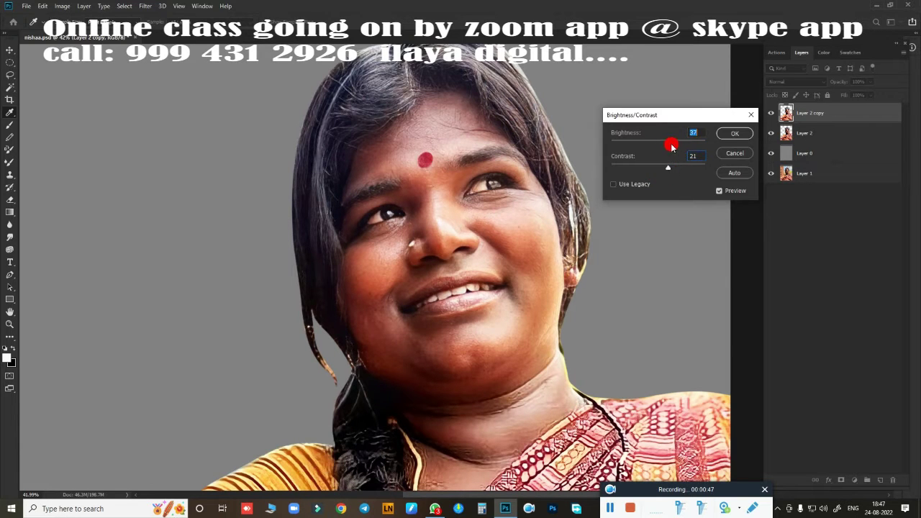
pyautogui.moveTo(671, 146); pyautogui.dragTo(673, 147)
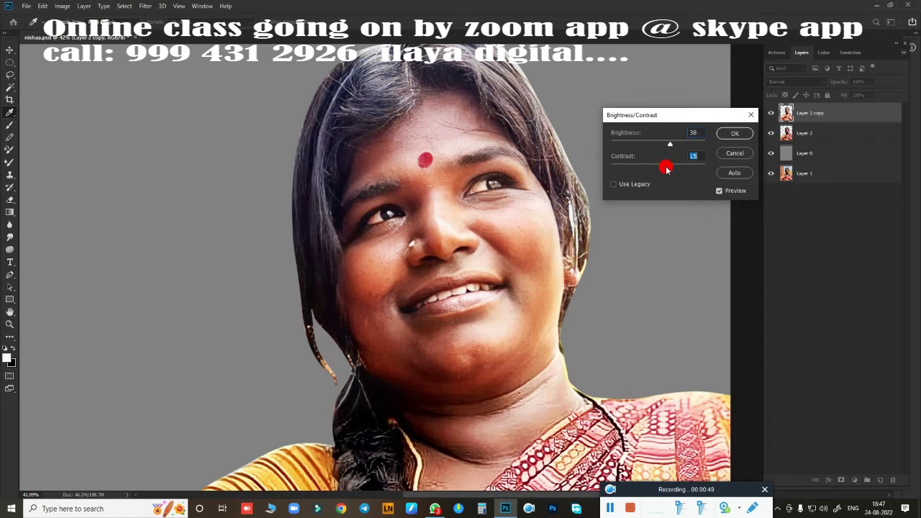
pyautogui.click(731, 133)
# Step: Apply Color Balance with Yellow-Blue at -16 to warm the portrait
pyautogui.moveTo(520, 284); pyautogui.dragTo(519, 250)
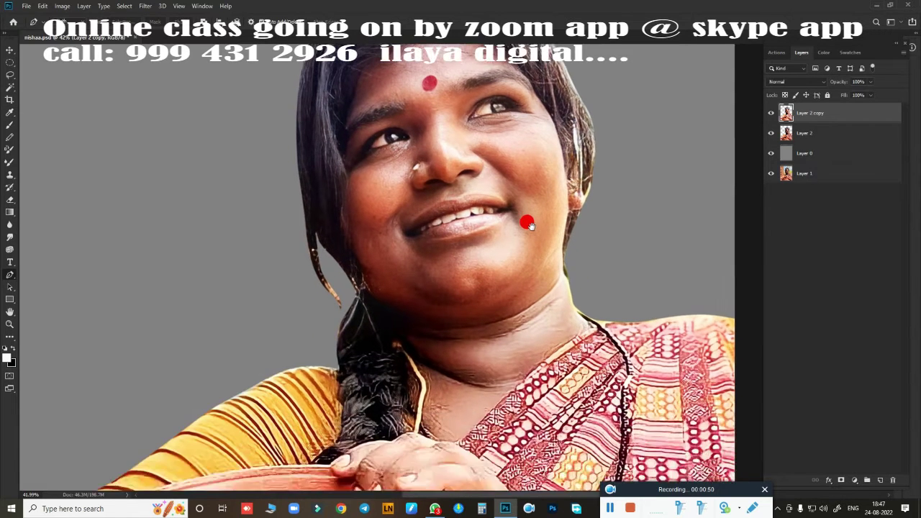
pyautogui.hotkey('ctrl', 'b')
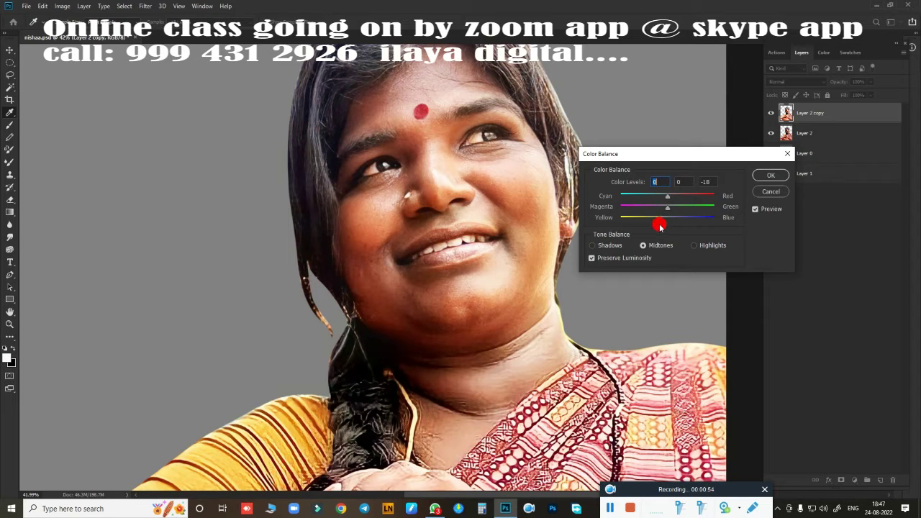
pyautogui.click(659, 217)
pyautogui.moveTo(676, 225); pyautogui.dragTo(665, 218)
pyautogui.click(763, 175)
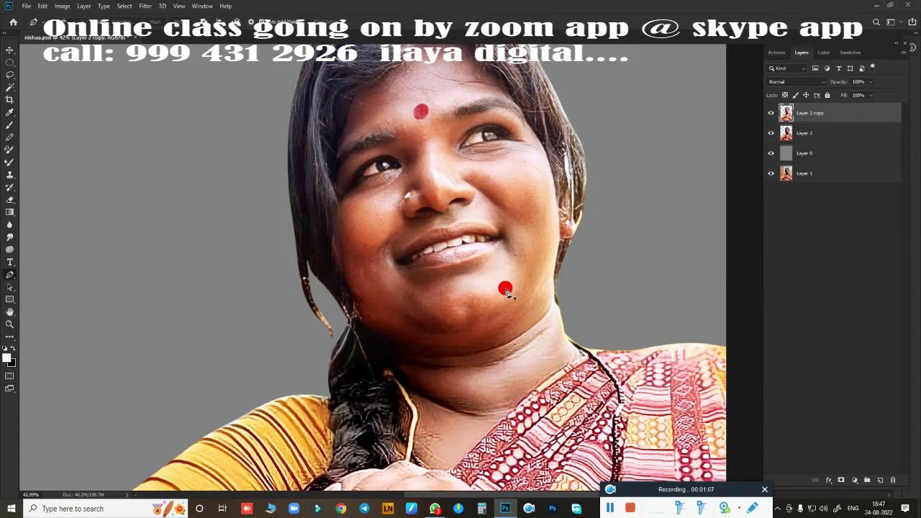
# Step: Zoom in on the face and toggle Layer 2 copy to compare before and after
pyautogui.hotkey('ctrl', '0')
pyautogui.moveTo(483, 264); pyautogui.dragTo(503, 329)
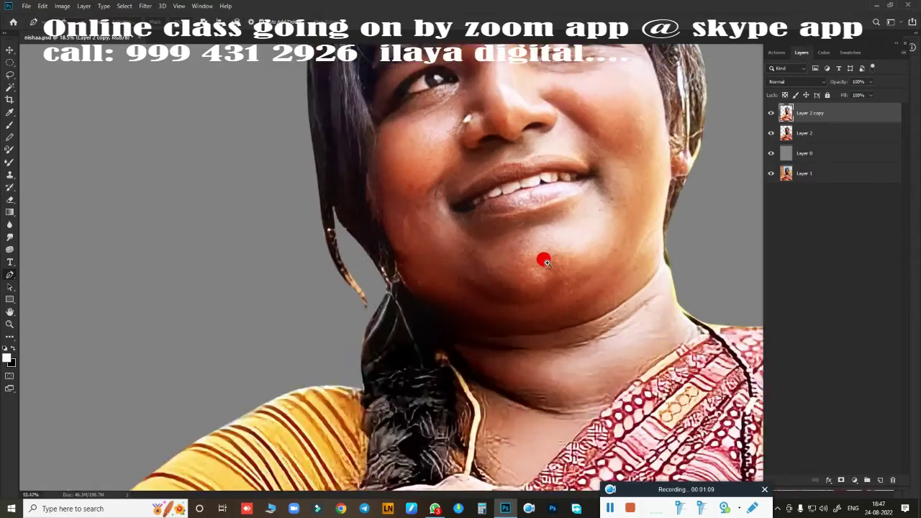
pyautogui.scroll(-5, 504, 329)
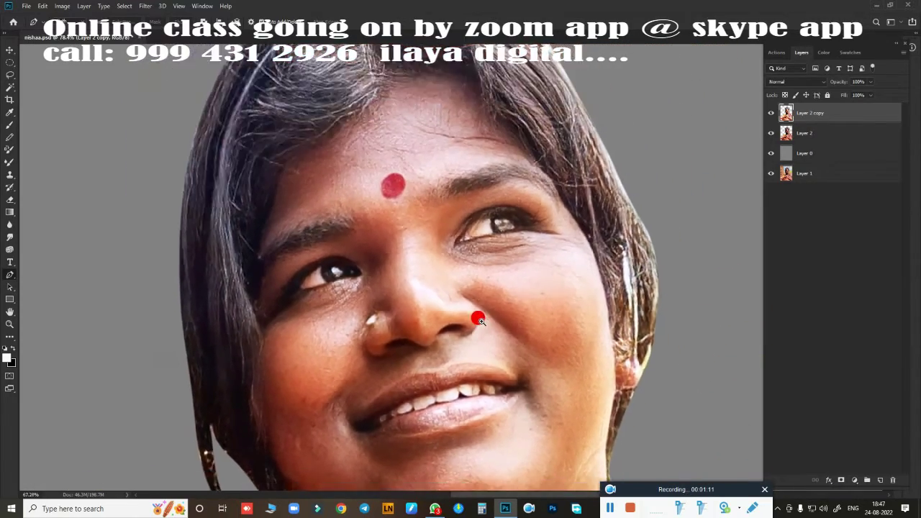
pyautogui.scroll(-2, 506, 297)
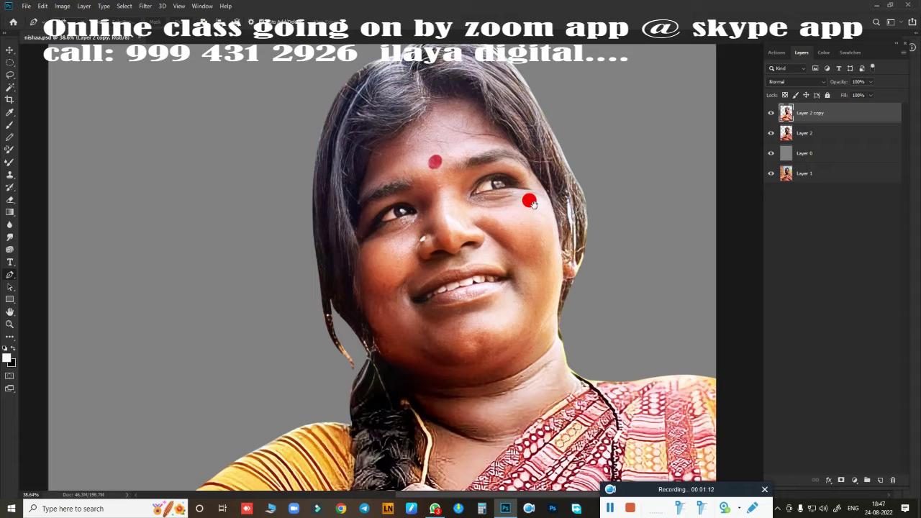
pyautogui.click(770, 113)
pyautogui.click(771, 113)
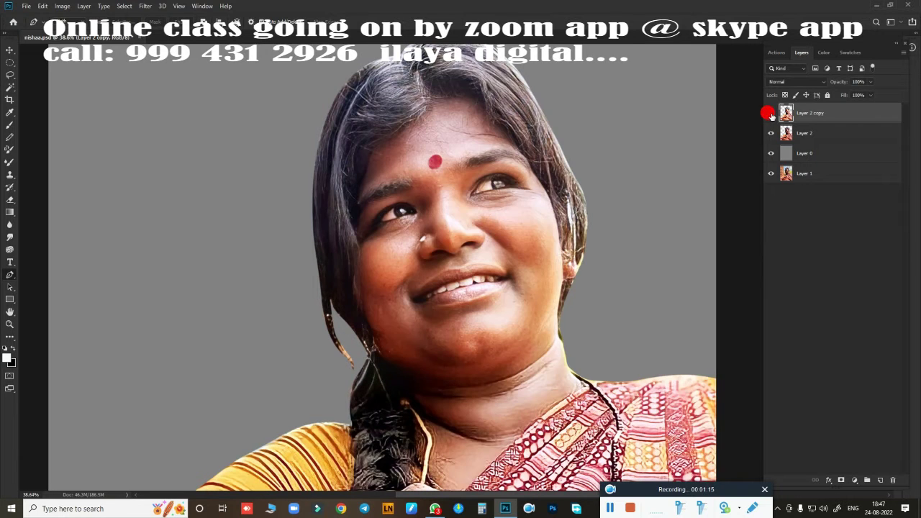
pyautogui.click(771, 113)
pyautogui.scroll(-2, 536, 274)
pyautogui.scroll(-1, 536, 274)
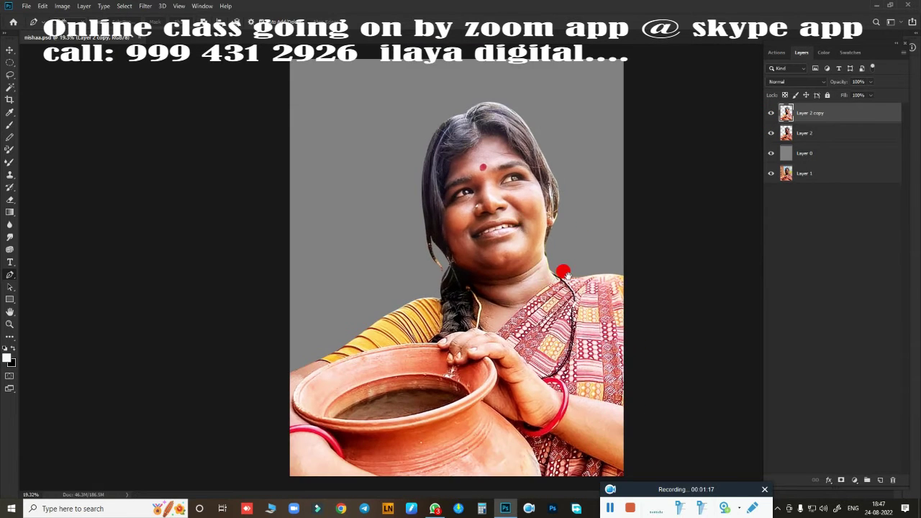
# Step: Try a Curves black-point adjustment, then cancel it, leaving the tones unchanged
pyautogui.hotkey('ctrl', 'm')
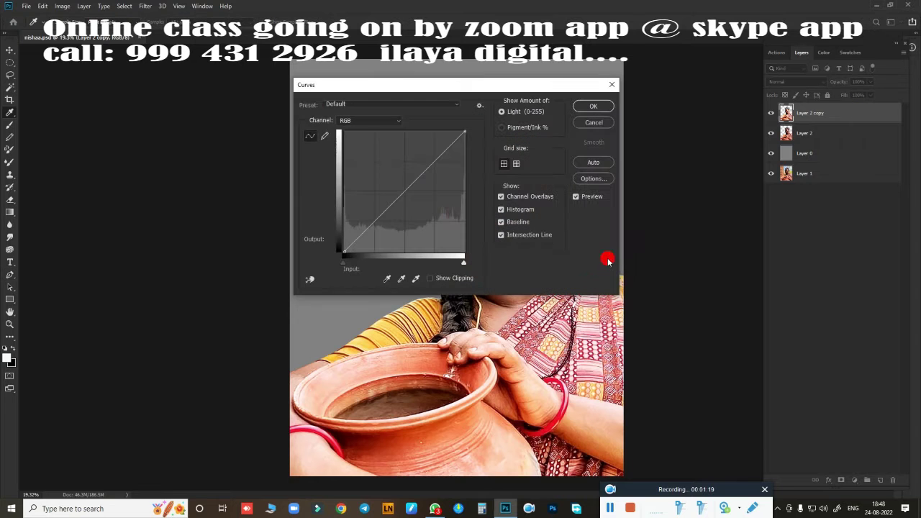
pyautogui.moveTo(493, 82); pyautogui.dragTo(785, 101)
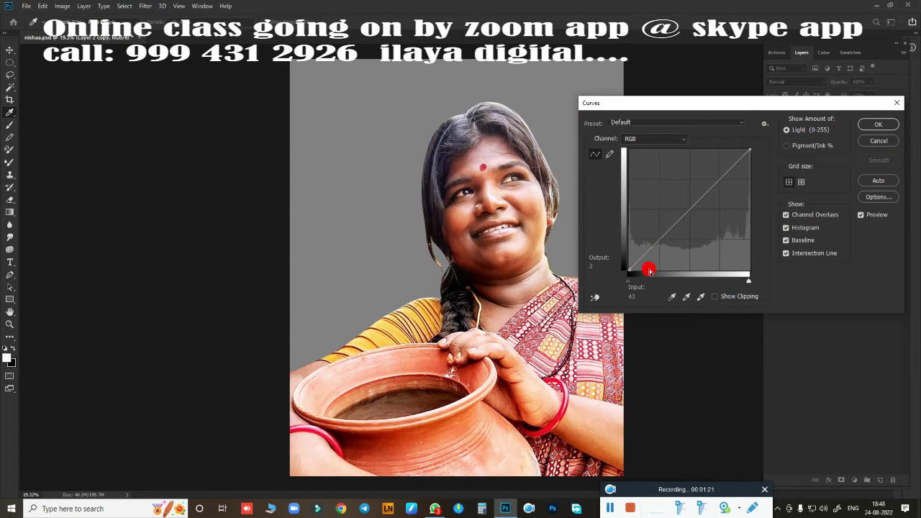
pyautogui.moveTo(630, 279)
pyautogui.mouseDown()
pyautogui.moveTo(640, 279)
pyautogui.moveTo(623, 284)
pyautogui.mouseUp()
pyautogui.click(782, 173)
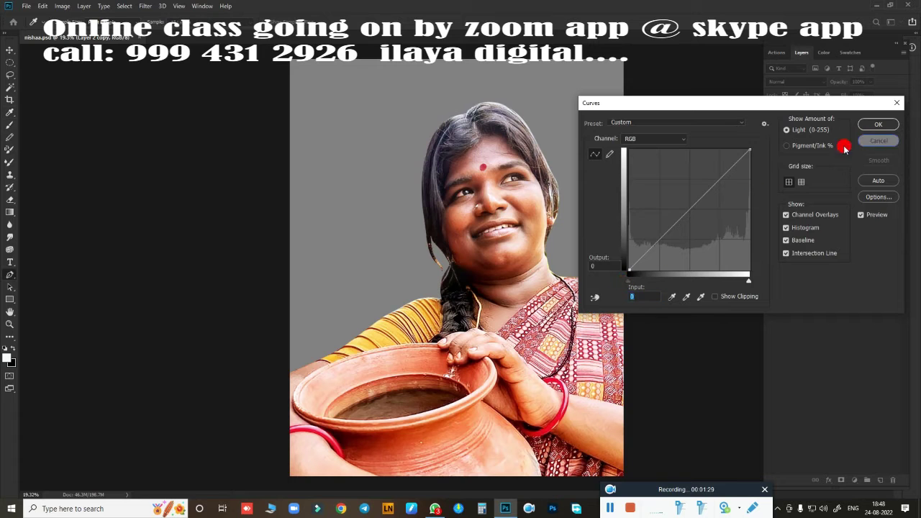
pyautogui.click(866, 141)
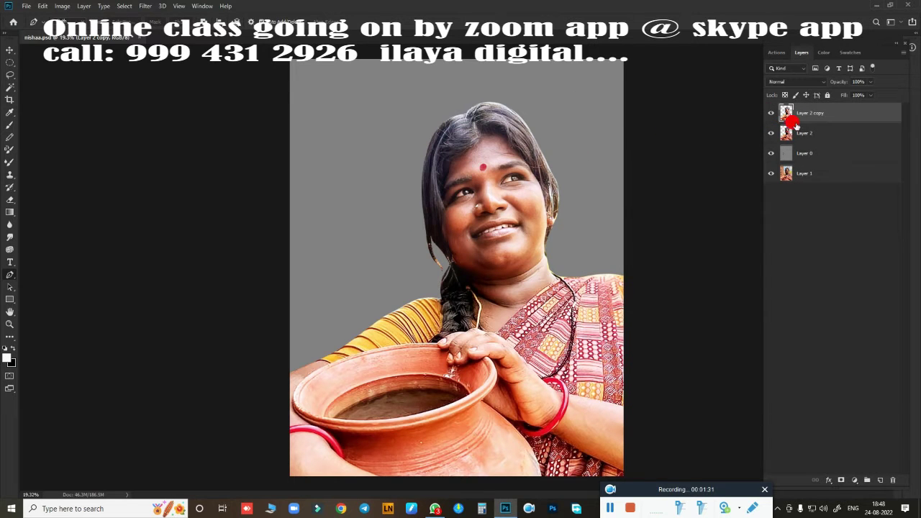
pyautogui.moveTo(509, 264)
pyautogui.mouseDown()
pyautogui.moveTo(540, 270)
pyautogui.moveTo(540, 328)
pyautogui.mouseUp()
# Step: Add a new empty Layer 3 on top and zoom in on the nose
pyautogui.click(879, 480)
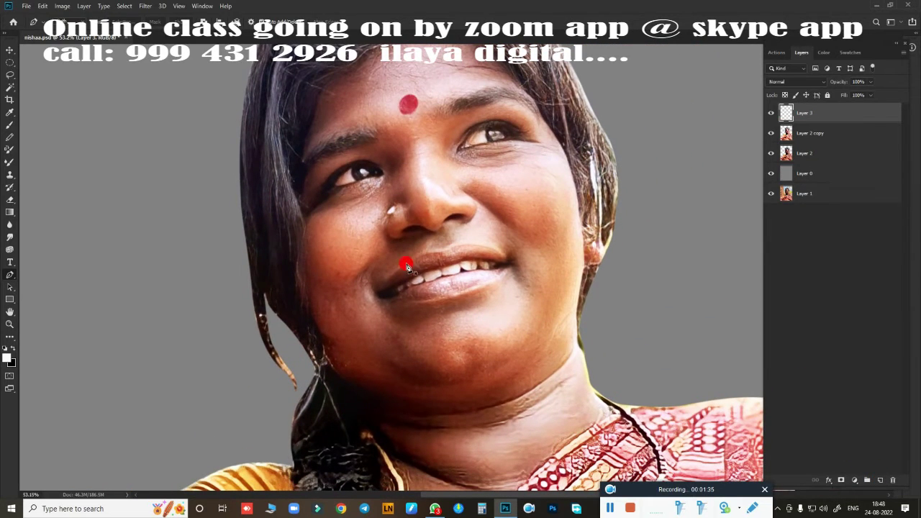
pyautogui.moveTo(411, 222)
pyautogui.mouseDown()
pyautogui.moveTo(441, 246)
pyautogui.moveTo(458, 239)
pyautogui.moveTo(432, 273)
pyautogui.moveTo(454, 249)
pyautogui.moveTo(425, 308)
pyautogui.mouseUp()
pyautogui.moveTo(466, 280)
pyautogui.mouseDown()
pyautogui.moveTo(446, 273)
pyautogui.moveTo(488, 285)
pyautogui.mouseUp()
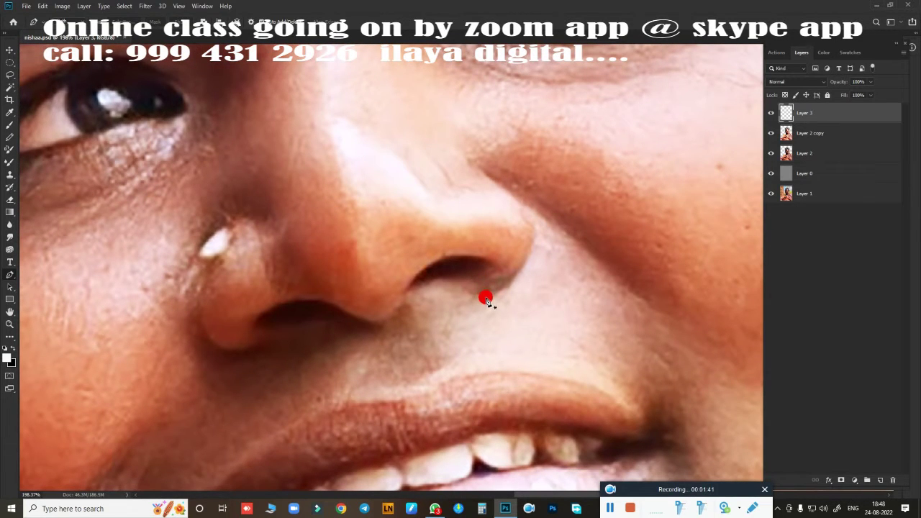
pyautogui.moveTo(409, 300); pyautogui.dragTo(510, 288)
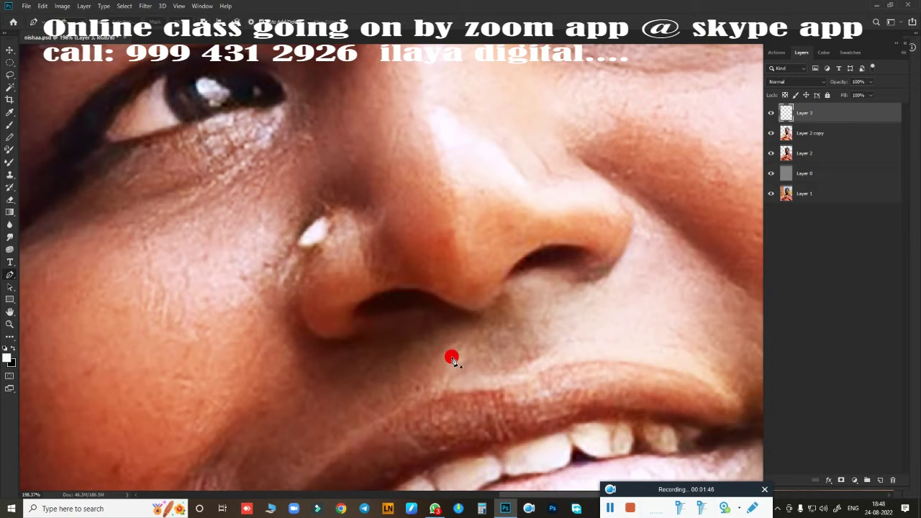
# Step: Place the first Pen anchor beside the nose to start the crease path
pyautogui.hotkey('ctrl', '0')
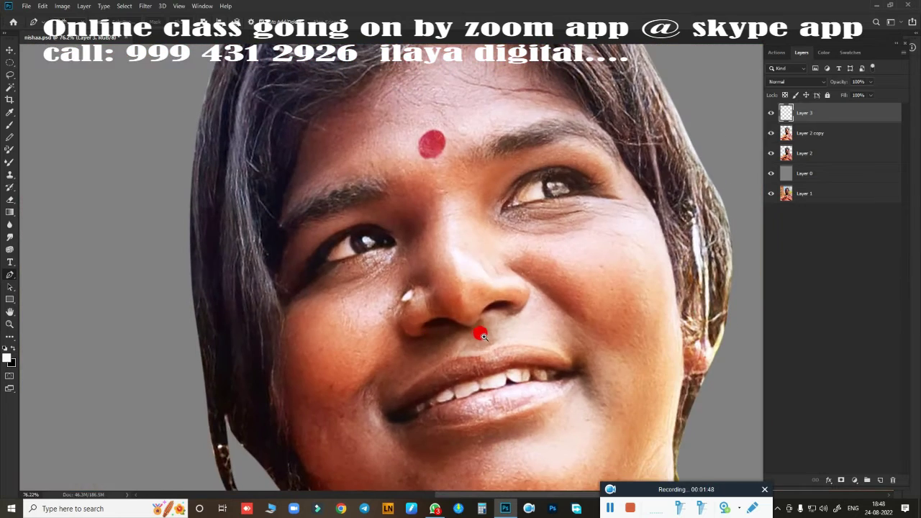
pyautogui.scroll(5, 479, 329)
pyautogui.scroll(3, 504, 331)
pyautogui.scroll(2, 473, 264)
pyautogui.scroll(2, 456, 297)
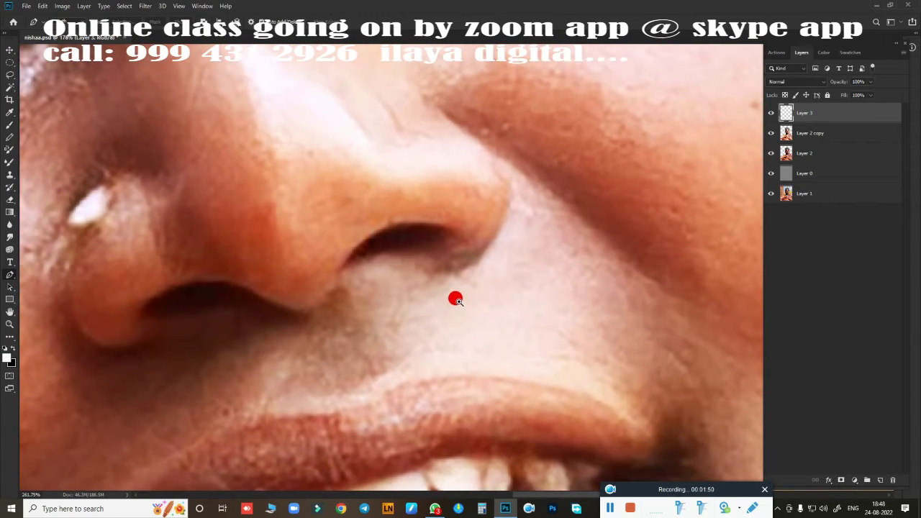
pyautogui.click(437, 108)
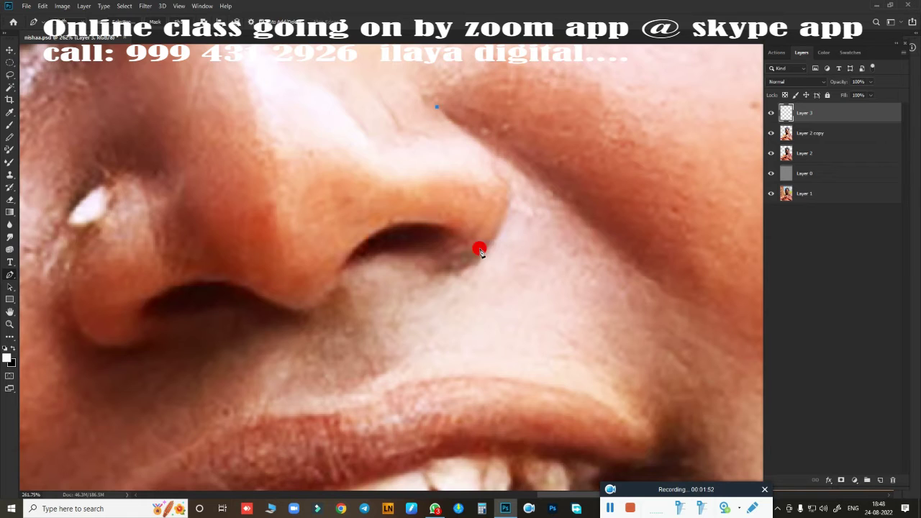
pyautogui.scroll(-3, 448, 273)
pyautogui.scroll(1, 508, 271)
pyautogui.scroll(1, 507, 271)
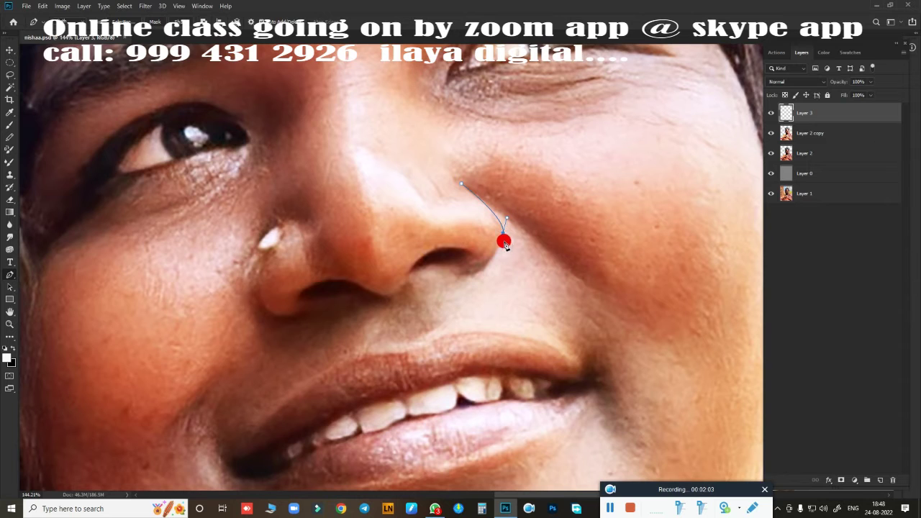
# Step: Undo stray anchors and curve the path down the nose's right side under the right nostril
pyautogui.scroll(7, 489, 281)
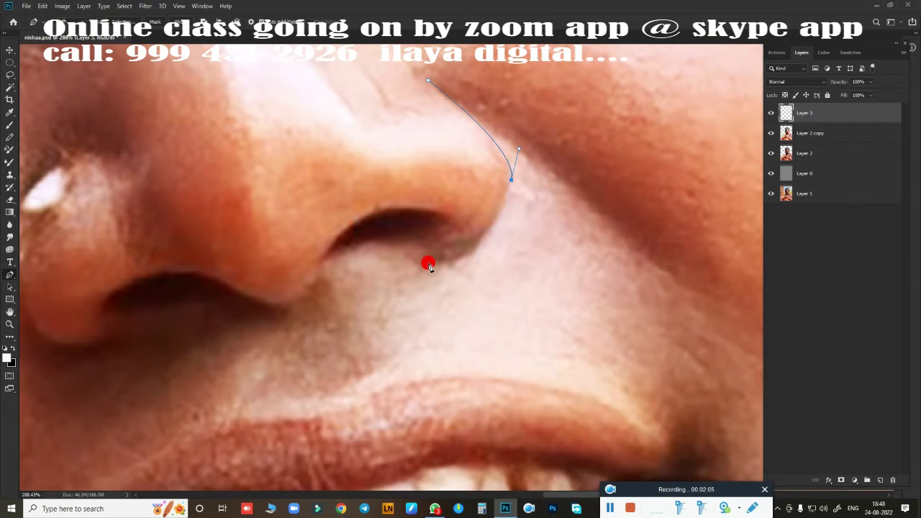
pyautogui.moveTo(428, 264); pyautogui.dragTo(363, 249)
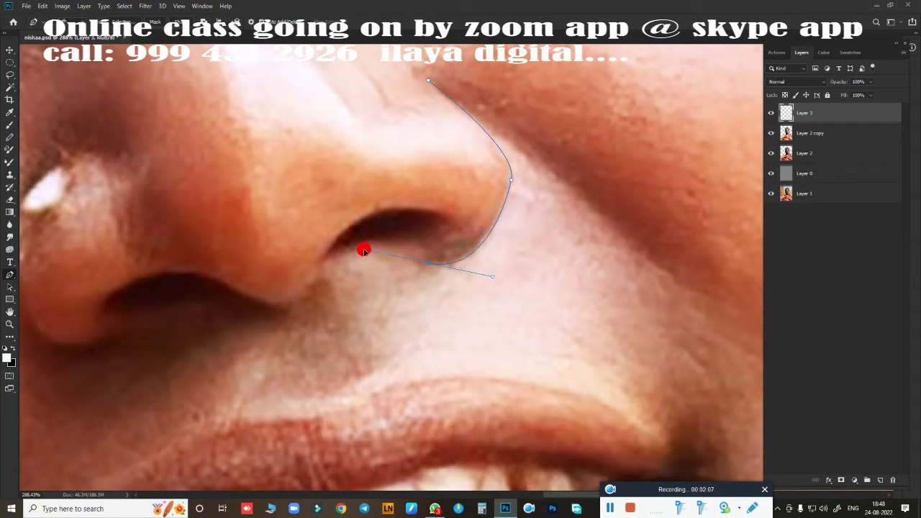
pyautogui.hotkey('ctrl', 'z')
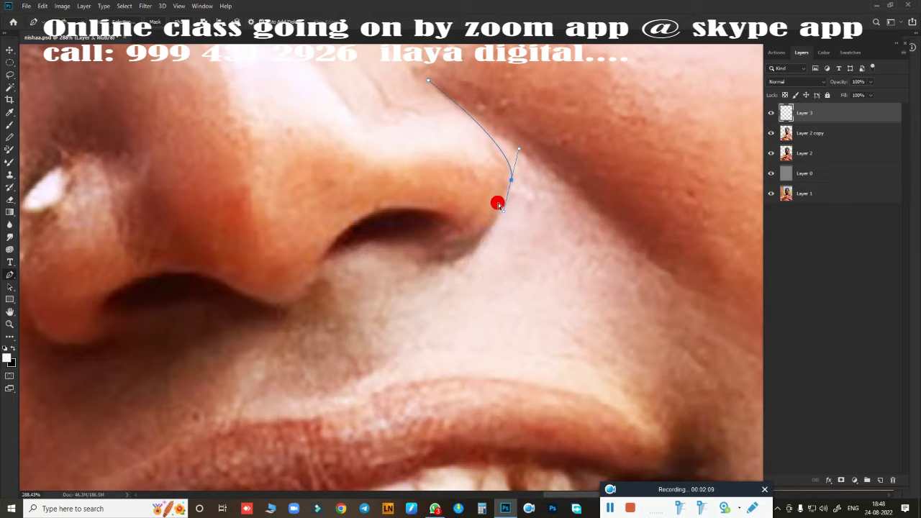
pyautogui.hotkey('ctrl', 'z')
pyautogui.moveTo(507, 188); pyautogui.dragTo(492, 230)
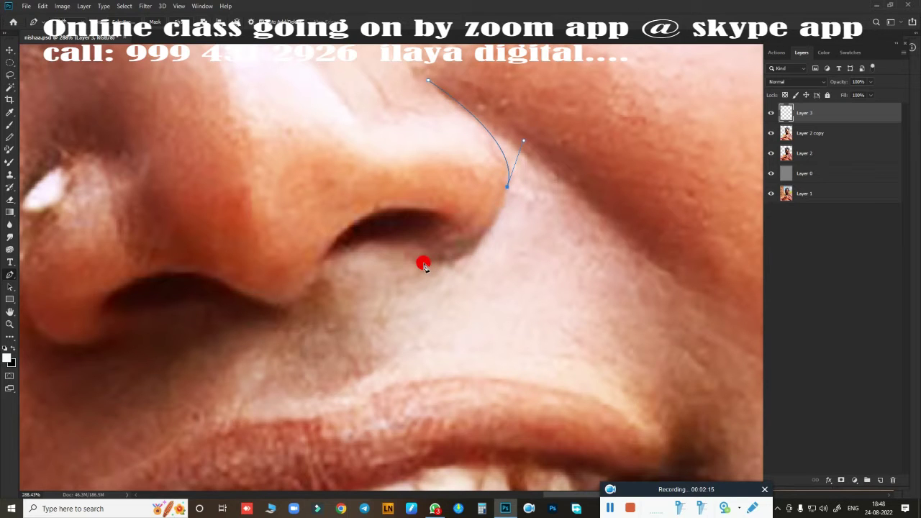
pyautogui.moveTo(424, 263); pyautogui.dragTo(349, 260)
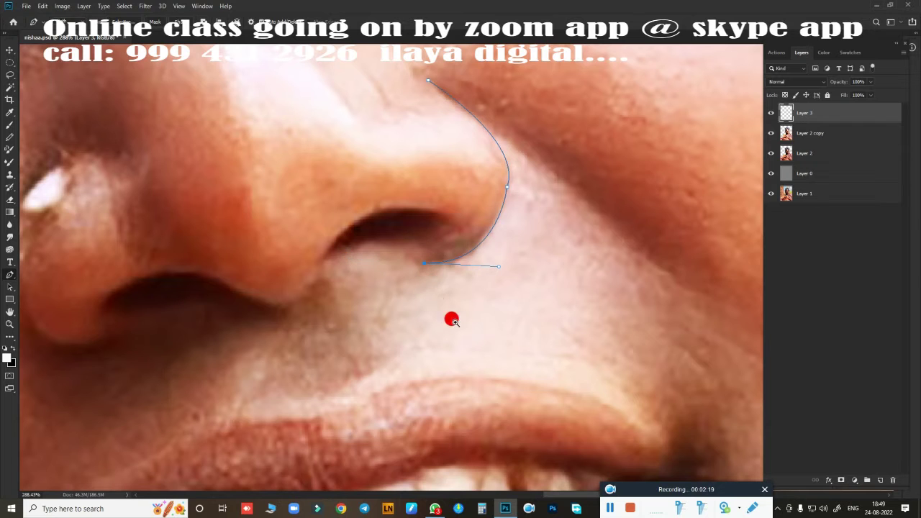
pyautogui.scroll(-5, 450, 317)
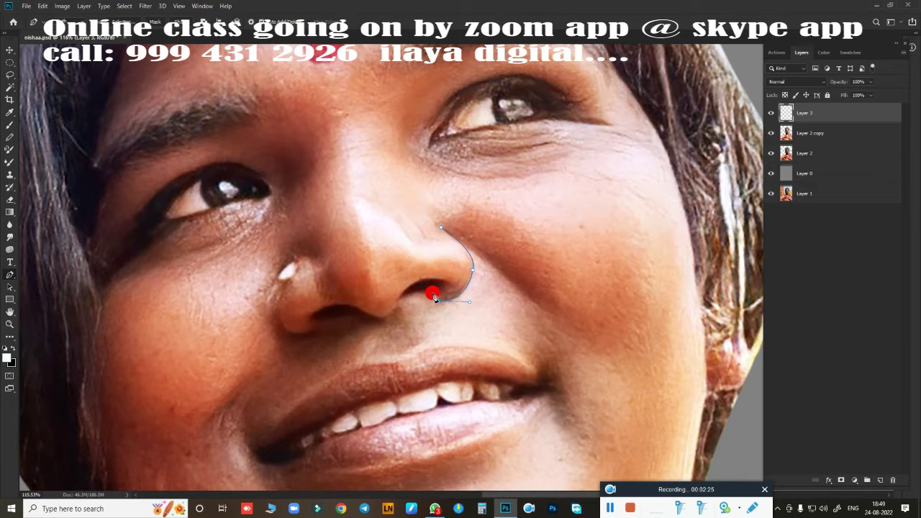
pyautogui.scroll(2, 417, 316)
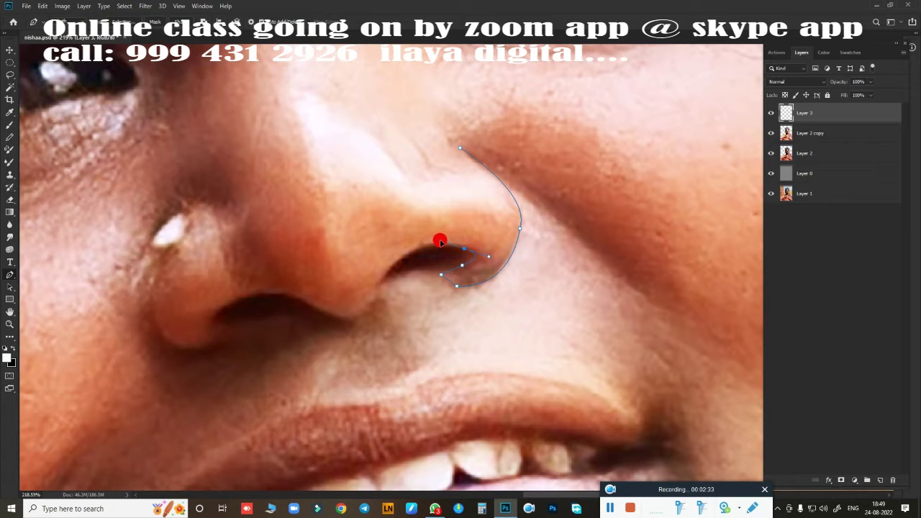
pyautogui.scroll(4, 496, 305)
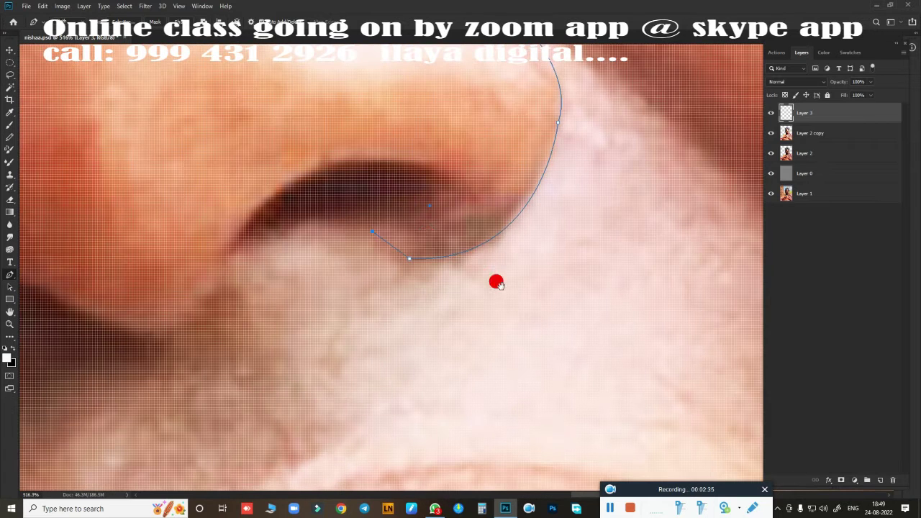
pyautogui.scroll(-1, 438, 225)
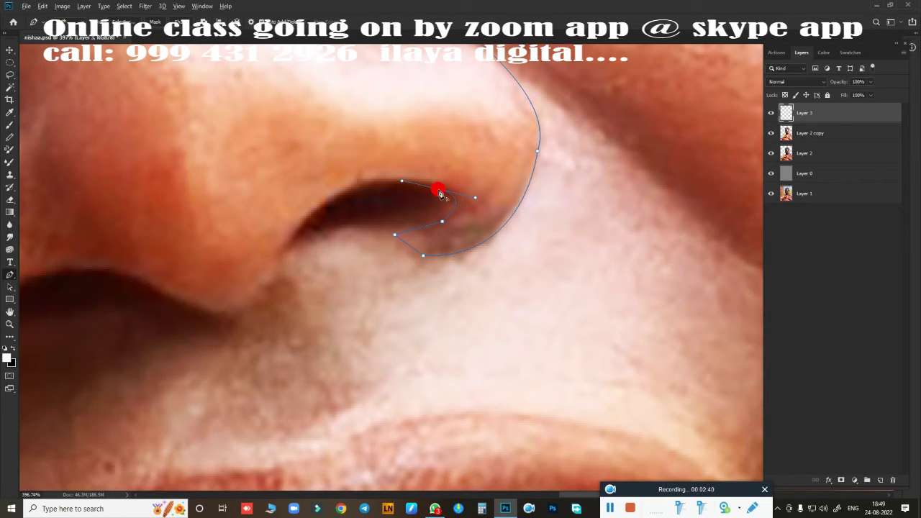
# Step: Curve the path along the nostril edge and around the left nostril's far corner, redoing misplaced points
pyautogui.hotkey('ctrl', 'z')
pyautogui.moveTo(286, 250); pyautogui.dragTo(238, 351)
pyautogui.moveTo(287, 250); pyautogui.dragTo(469, 289)
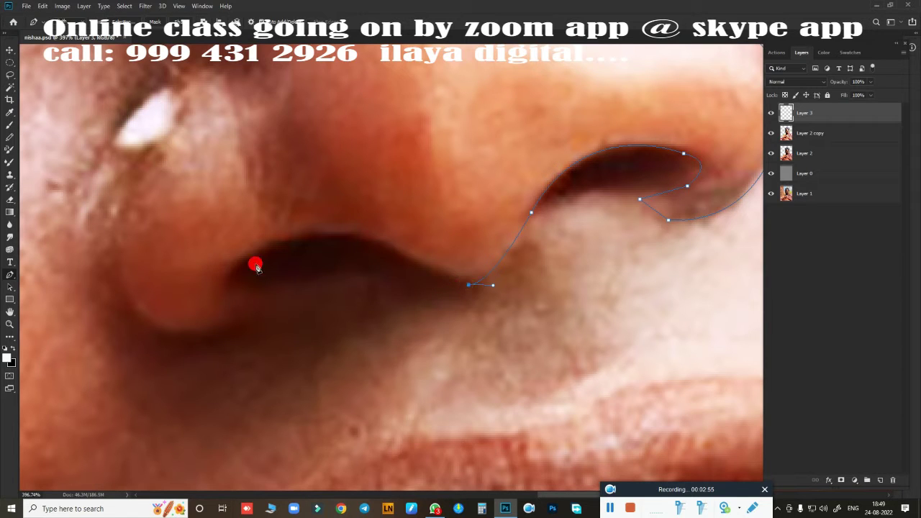
pyautogui.click(226, 282)
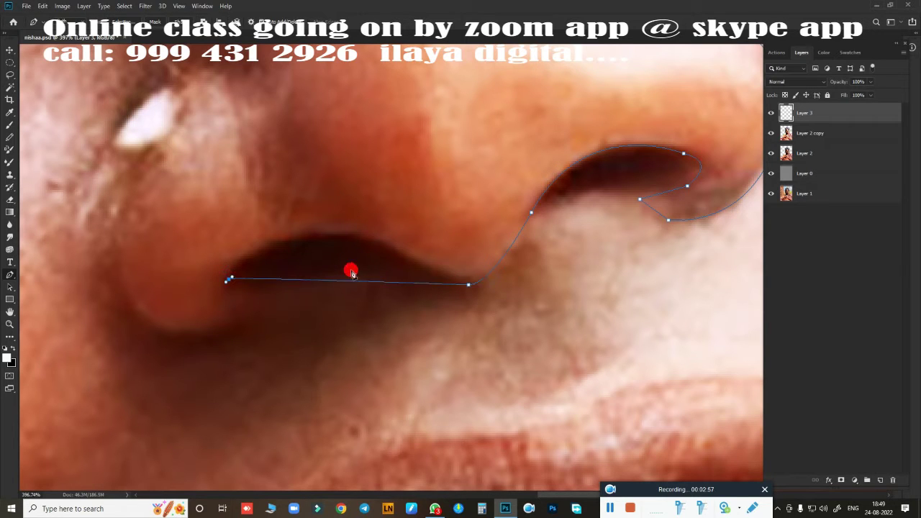
pyautogui.hotkey('ctrl', 'z')
pyautogui.moveTo(343, 235); pyautogui.dragTo(332, 239)
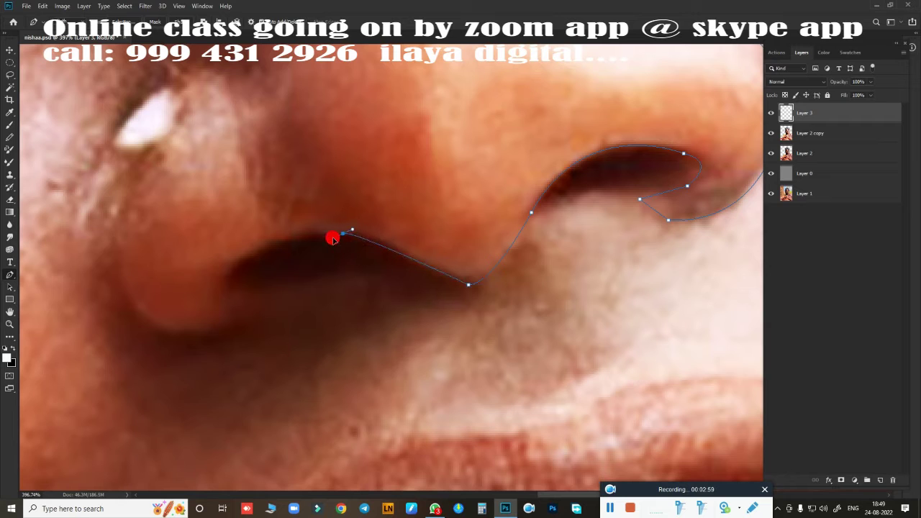
pyautogui.hotkey('ctrl', 'z')
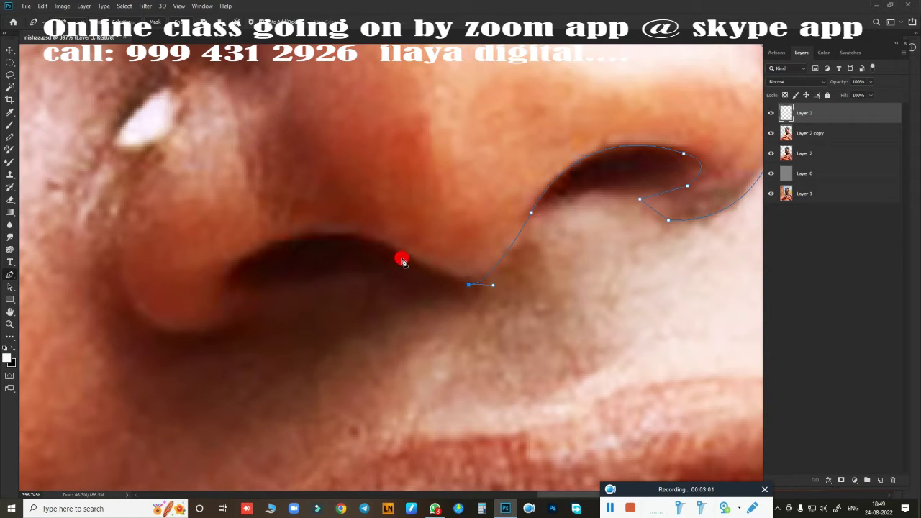
pyautogui.moveTo(402, 261); pyautogui.dragTo(387, 245)
pyautogui.moveTo(230, 275); pyautogui.dragTo(158, 355)
pyautogui.hotkey('ctrl', 'z')
pyautogui.moveTo(232, 271)
pyautogui.mouseDown()
pyautogui.moveTo(172, 346)
pyautogui.moveTo(159, 347)
pyautogui.mouseUp()
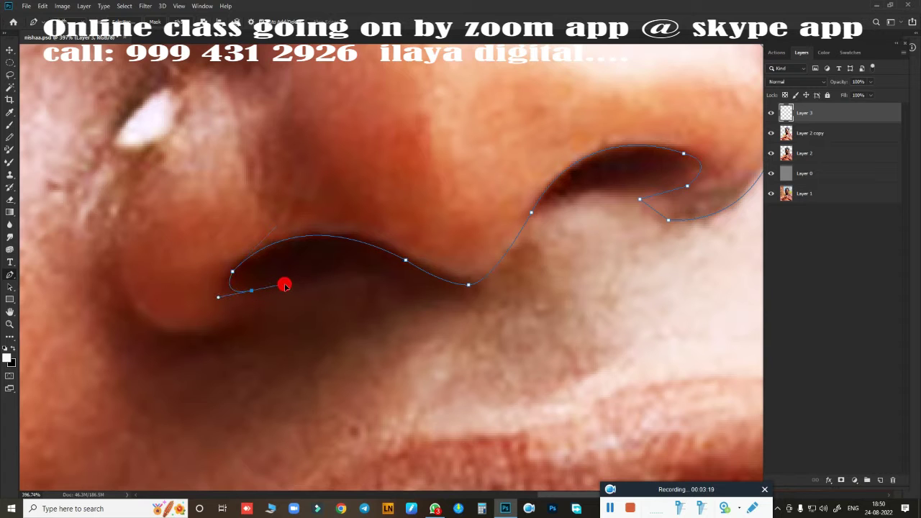
# Step: Continue the path along the nostril's lower edge and up around the left nose wing
pyautogui.moveTo(371, 274); pyautogui.dragTo(379, 293)
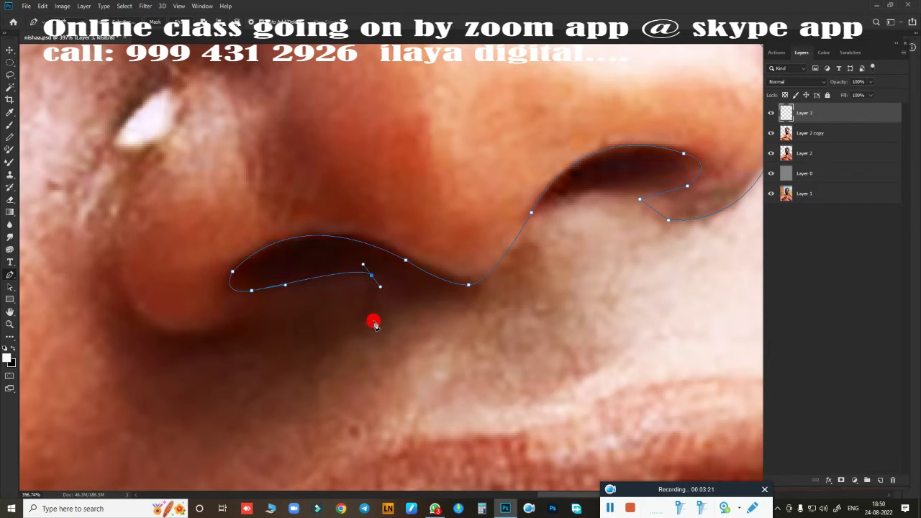
pyautogui.click(374, 322)
pyautogui.scroll(-3, 397, 382)
pyautogui.scroll(2, 366, 374)
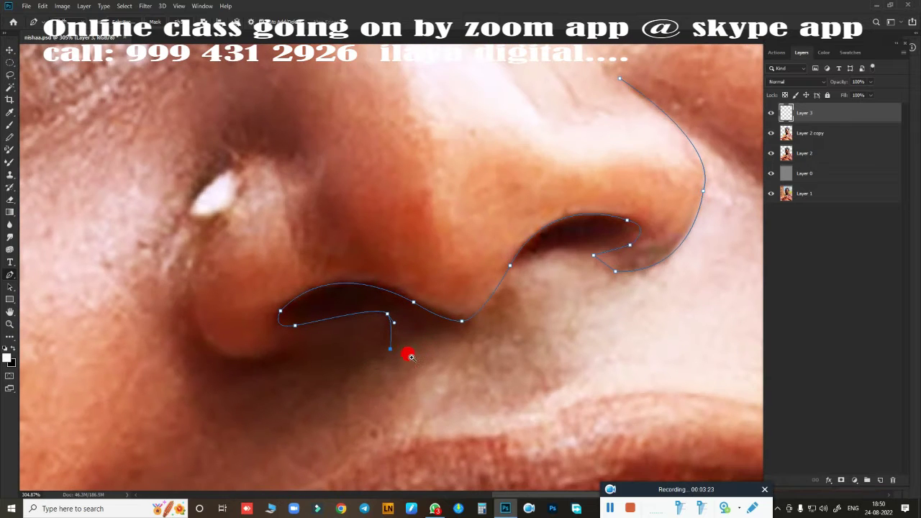
pyautogui.click(288, 361)
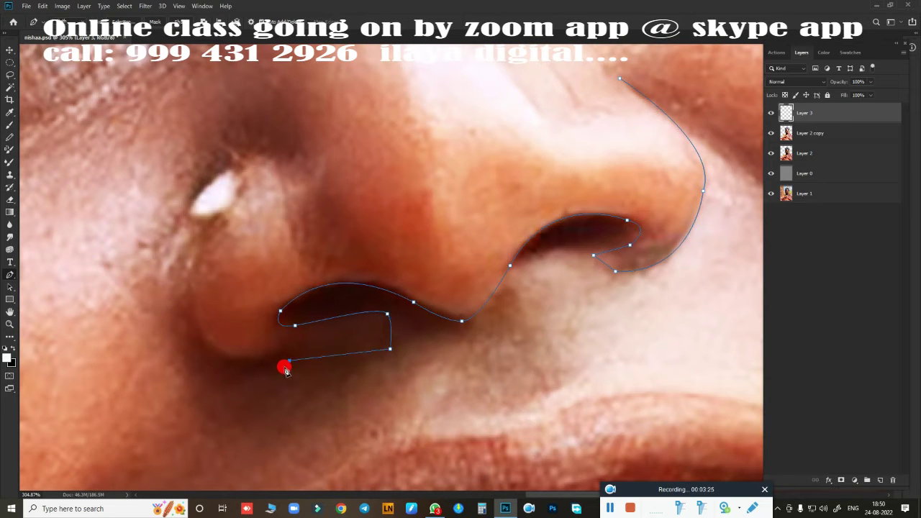
pyautogui.moveTo(195, 328); pyautogui.dragTo(176, 264)
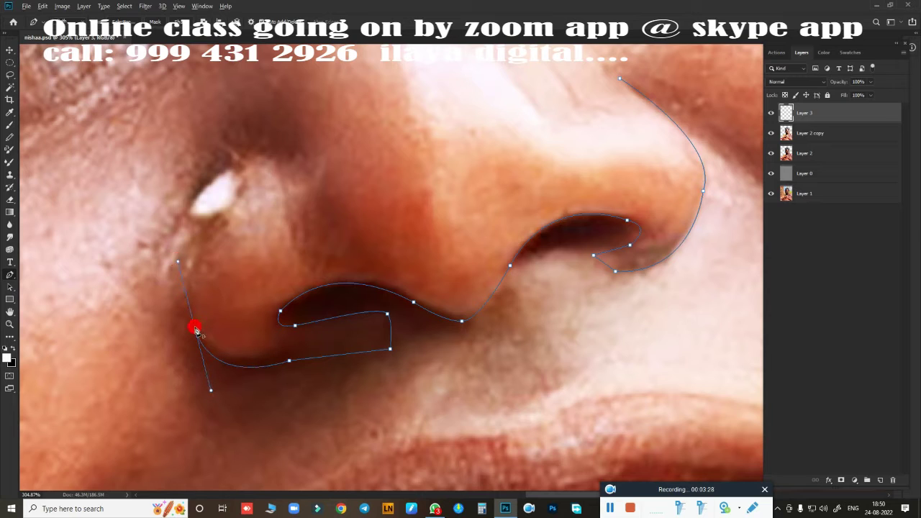
pyautogui.scroll(-3, 192, 233)
pyautogui.scroll(-3, 236, 252)
pyautogui.scroll(3, 206, 267)
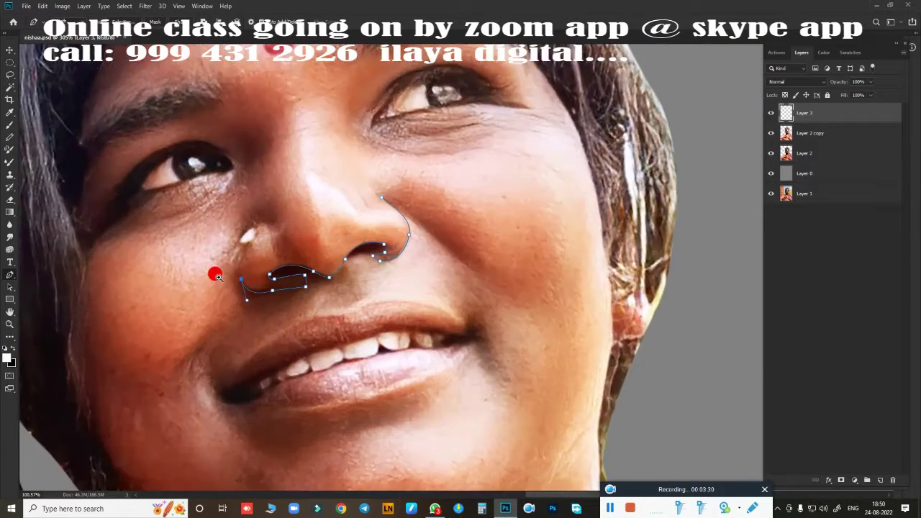
pyautogui.scroll(2, 216, 273)
pyautogui.scroll(-1, 246, 278)
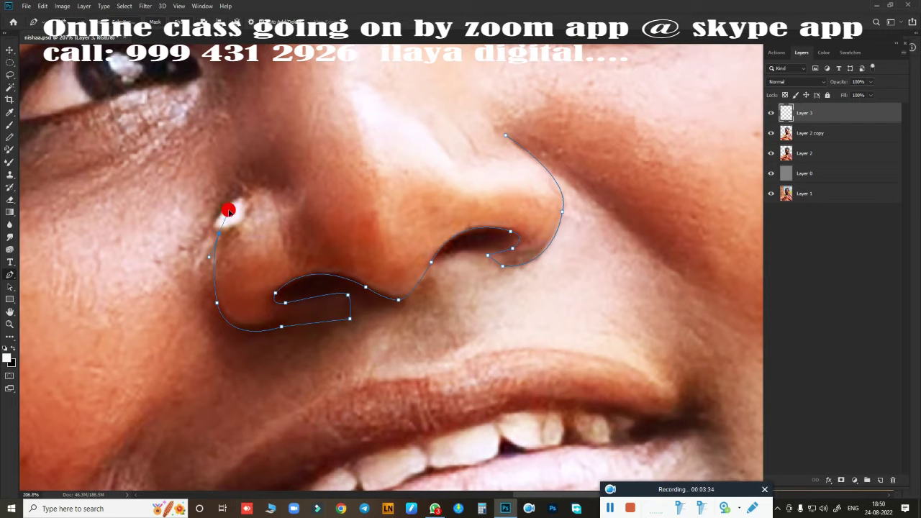
pyautogui.hotkey('ctrl', 'z')
pyautogui.scroll(-2, 278, 329)
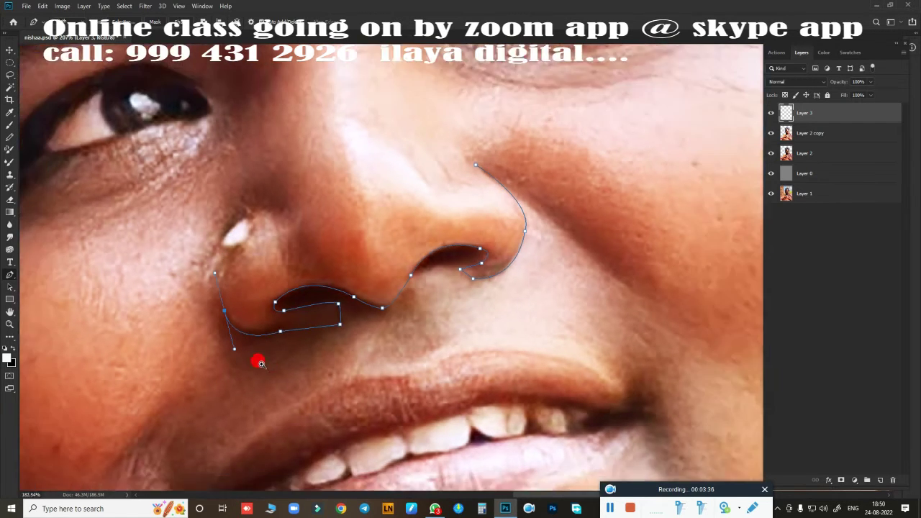
pyautogui.scroll(-1, 256, 359)
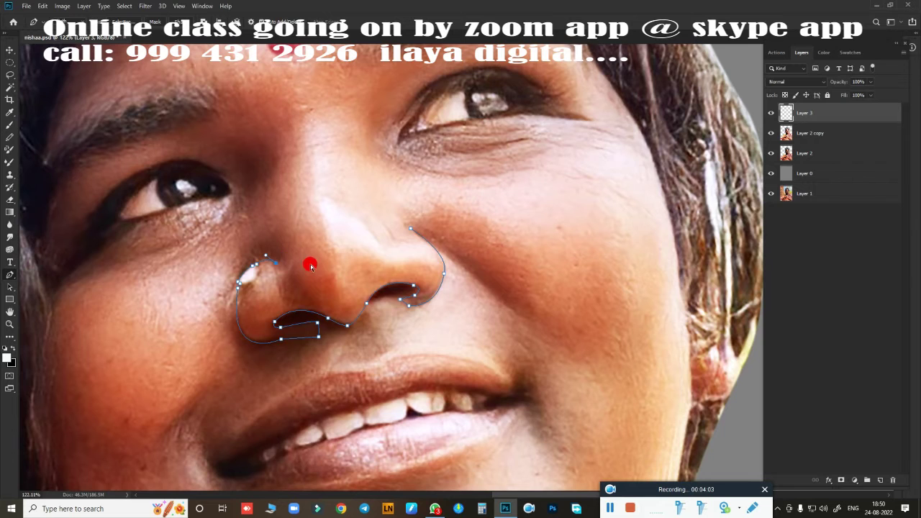
# Step: Extend the path up the nose's left side and across the bridge toward the start point
pyautogui.scroll(3, 310, 266)
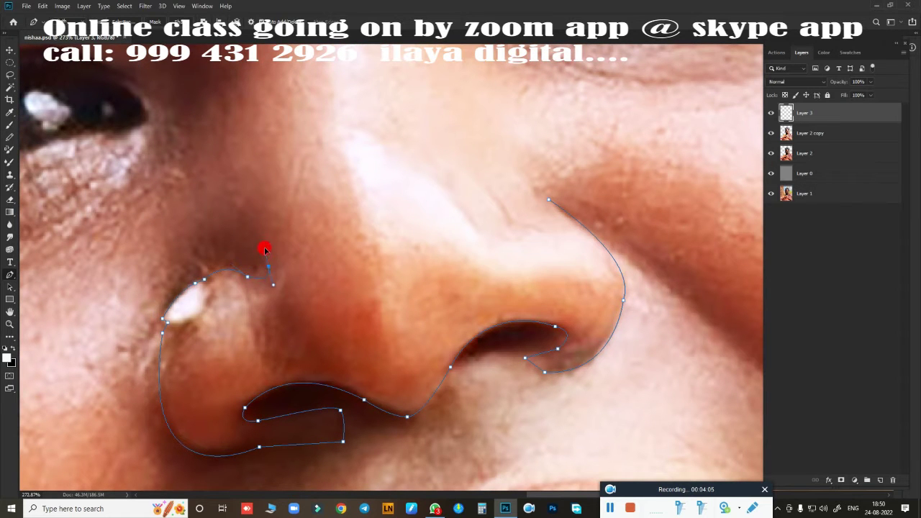
pyautogui.scroll(-3, 347, 203)
pyautogui.click(331, 194)
pyautogui.click(358, 177)
pyautogui.click(392, 174)
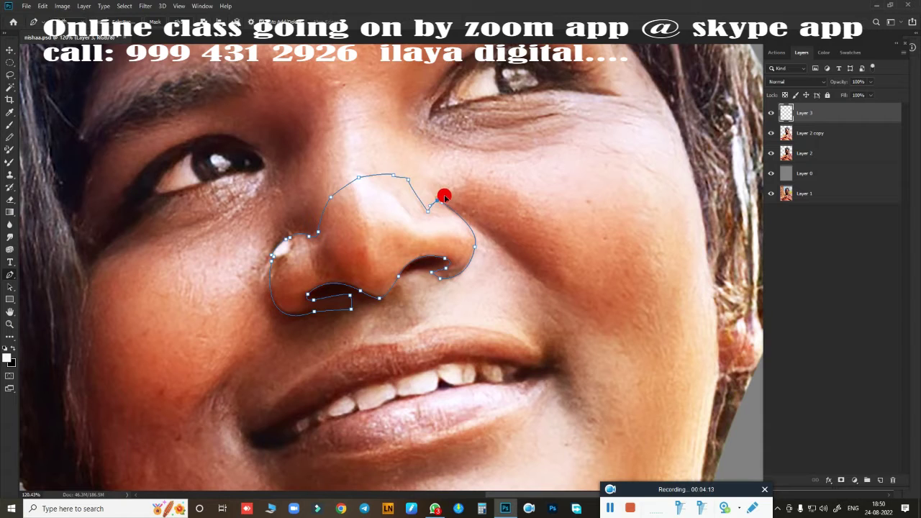
# Step: Turn the nose path into a selection and pick the Smudge tool, checking its Transfer settings
pyautogui.hotkey('ctrl', 'Return')
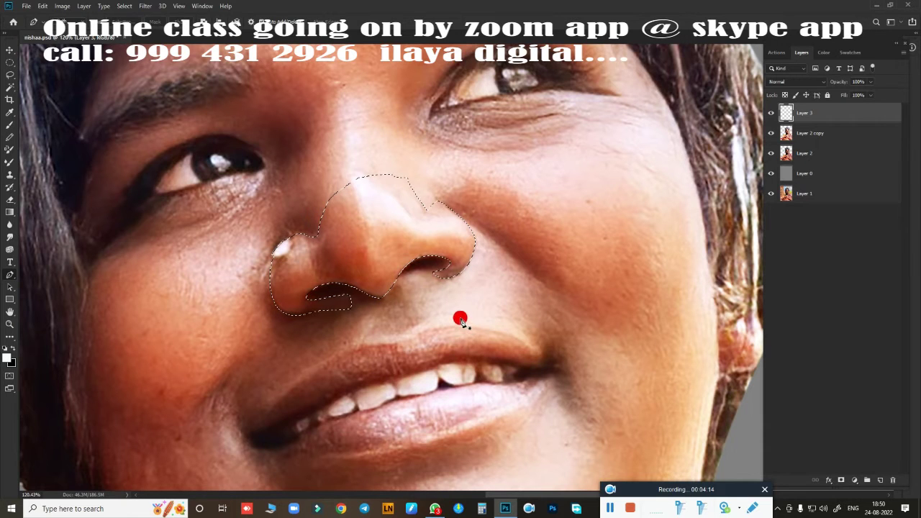
pyautogui.press('j')
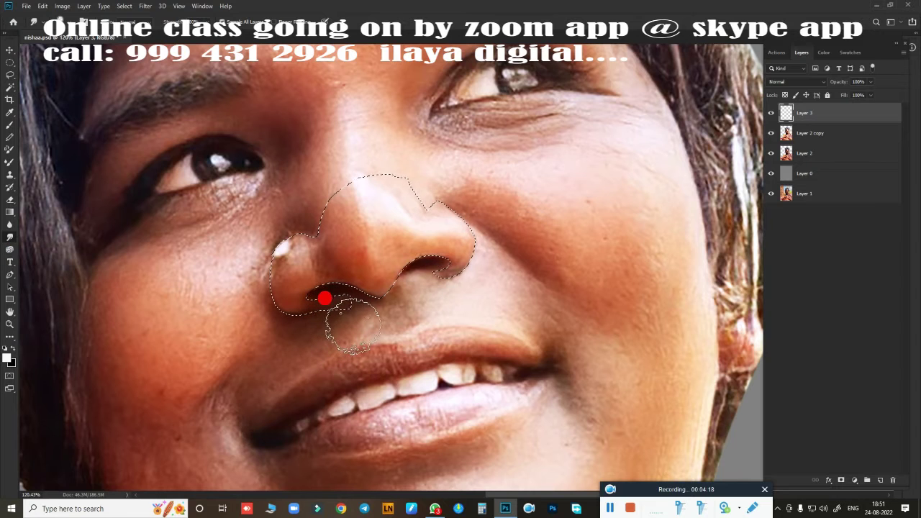
pyautogui.press('F5')
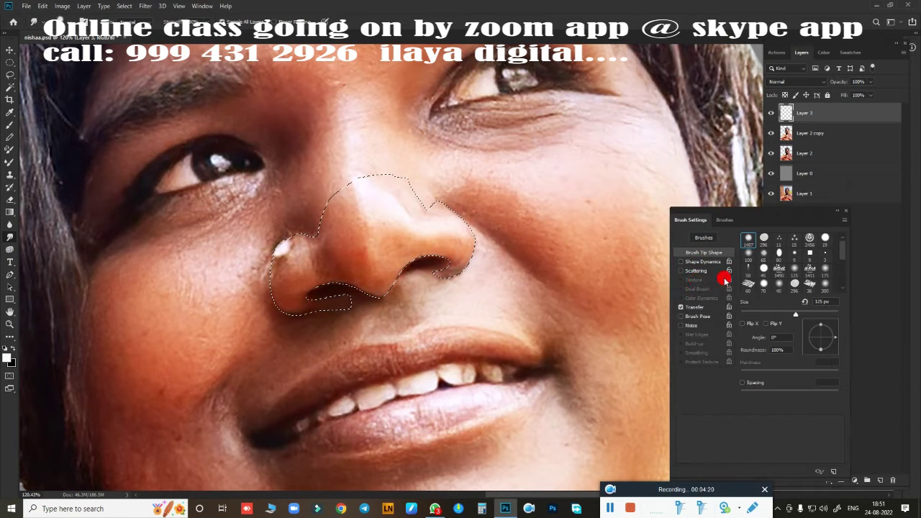
pyautogui.click(694, 307)
pyautogui.press('F5')
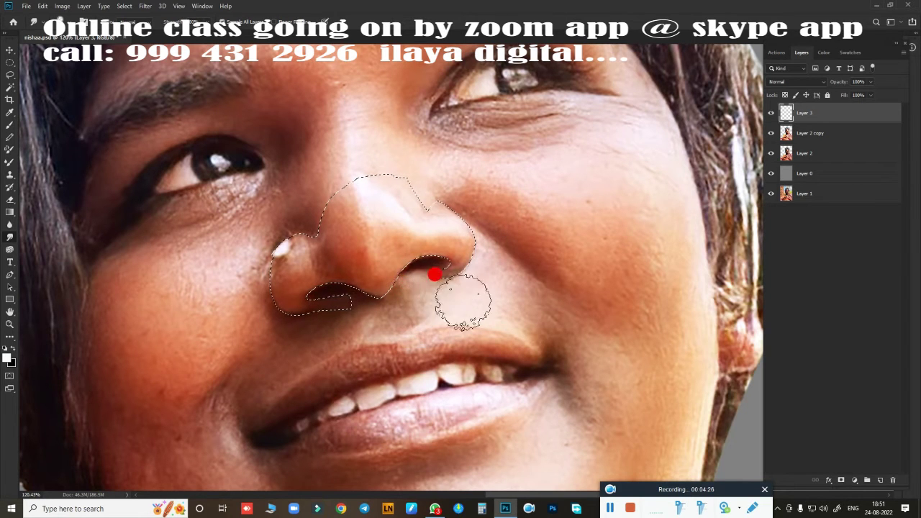
# Step: Restore the accidentally dropped nose selection and zoom in on the nose
pyautogui.scroll(3, 331, 267)
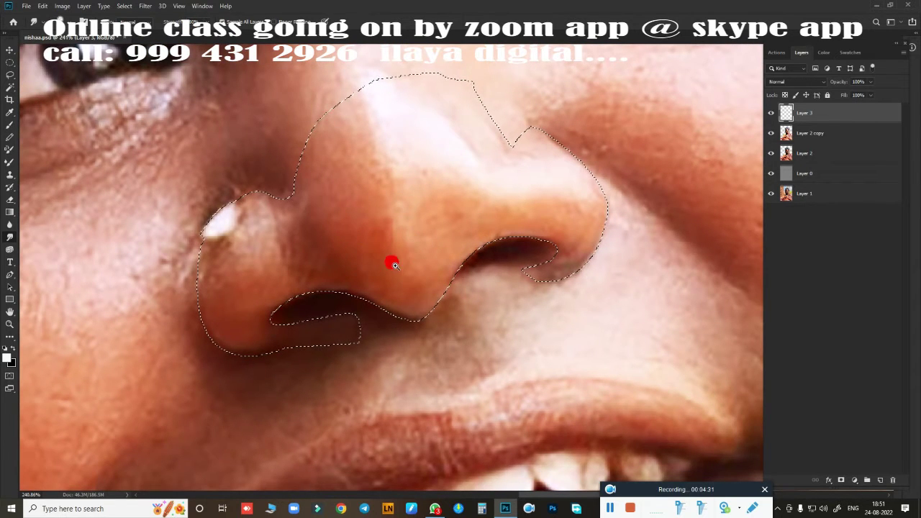
pyautogui.scroll(5, 429, 274)
pyautogui.scroll(-3, 493, 297)
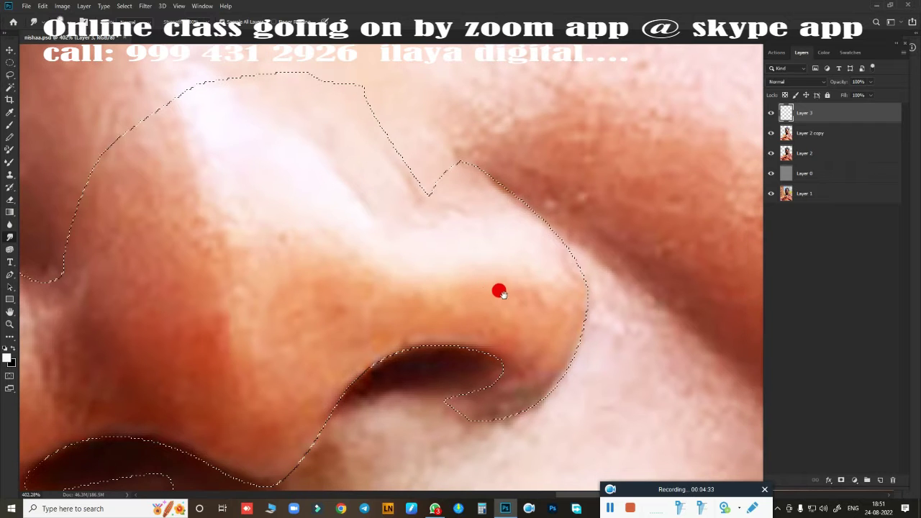
pyautogui.scroll(2, 475, 318)
pyautogui.scroll(-2, 475, 318)
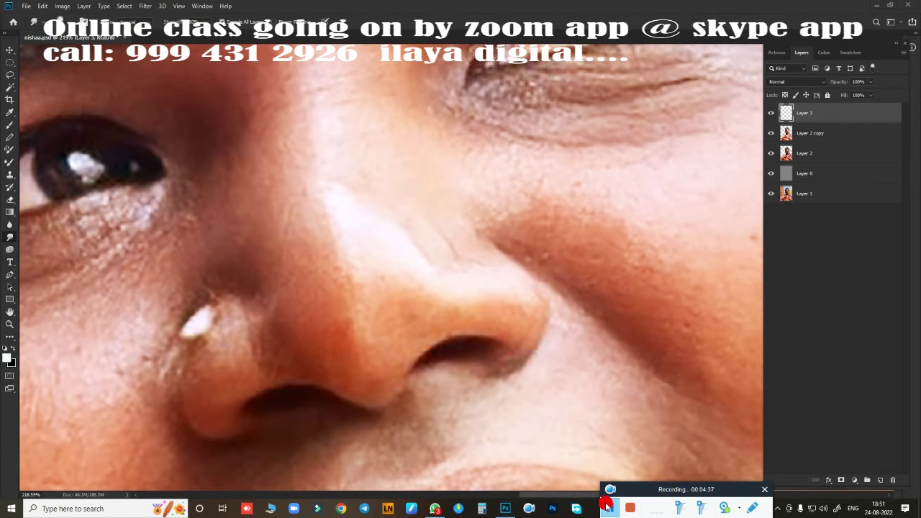
pyautogui.click(472, 310)
pyautogui.hotkey('ctrl', 'z')
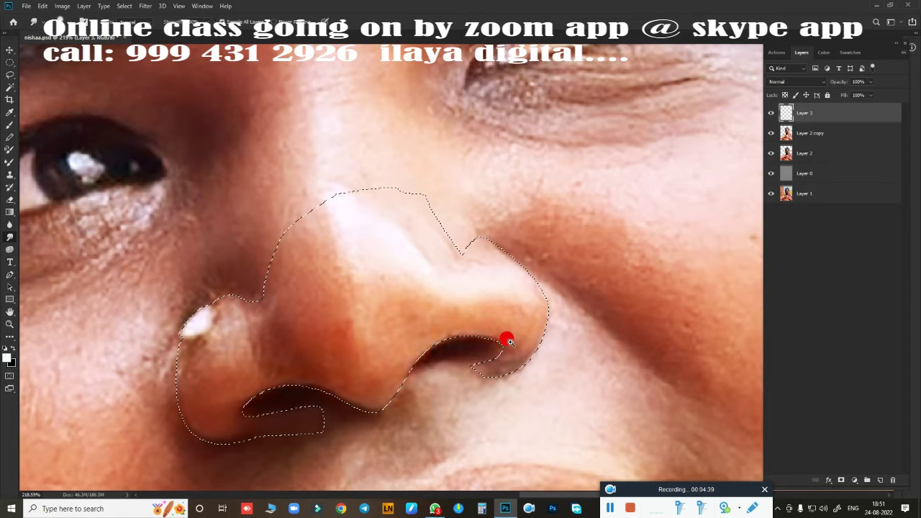
pyautogui.scroll(3, 506, 338)
pyautogui.scroll(-1, 551, 228)
pyautogui.scroll(-1, 587, 254)
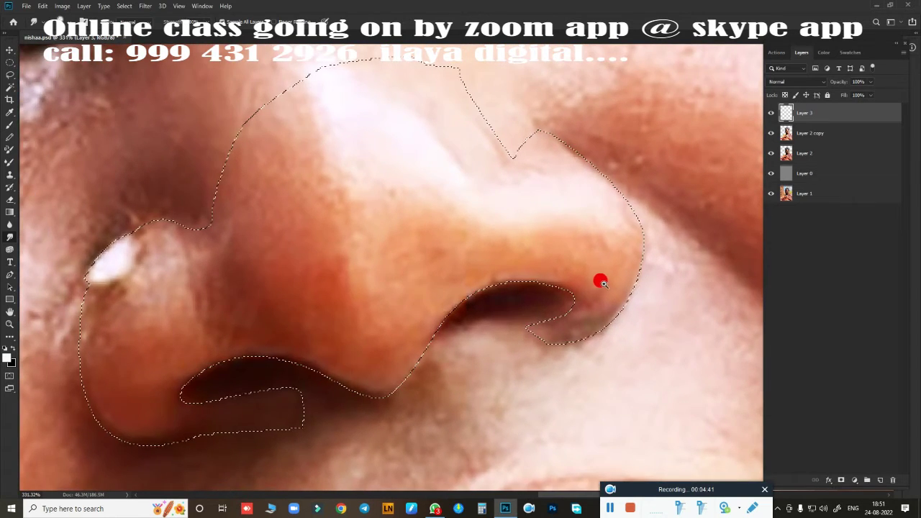
pyautogui.scroll(-2, 600, 279)
pyautogui.scroll(3, 568, 288)
pyautogui.scroll(-1, 588, 291)
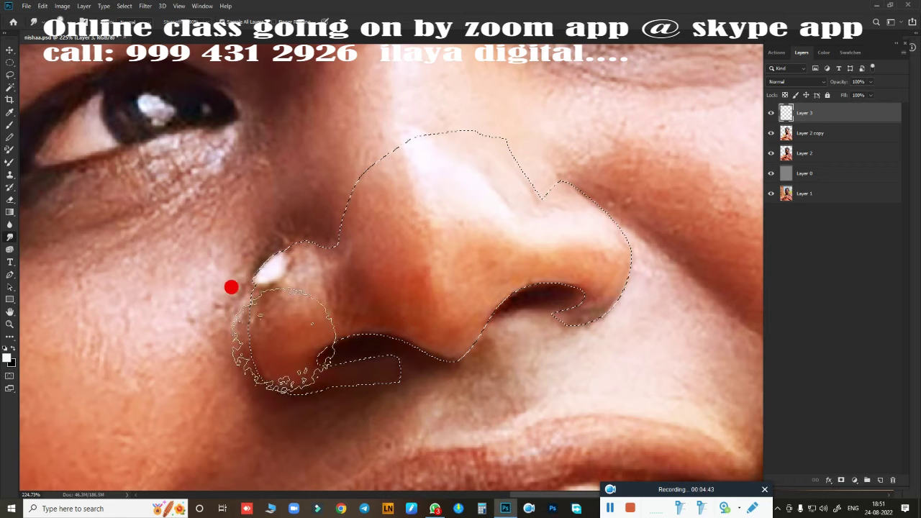
# Step: Smudge around the nose wing and soften the shadow under the right nostril edge
pyautogui.moveTo(226, 295); pyautogui.dragTo(590, 233)
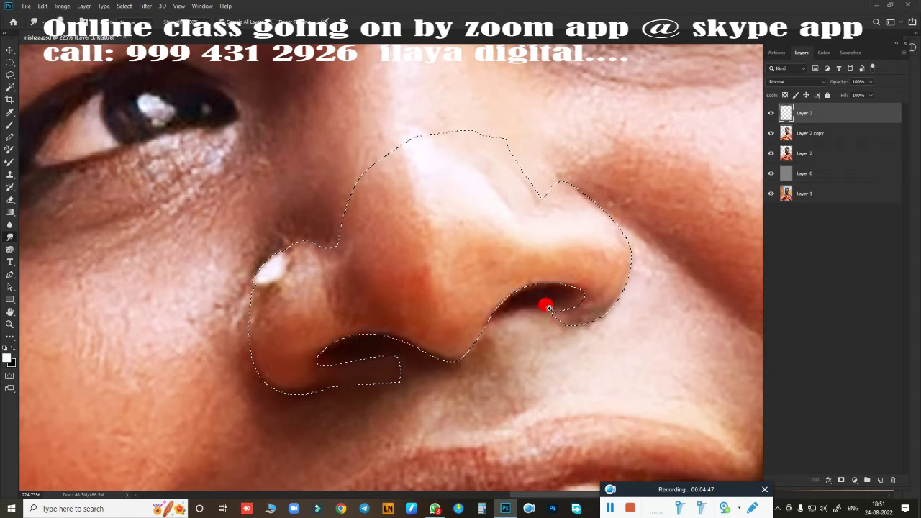
pyautogui.scroll(1, 545, 304)
pyautogui.scroll(1, 551, 312)
pyautogui.scroll(1, 580, 297)
pyautogui.scroll(1, 547, 287)
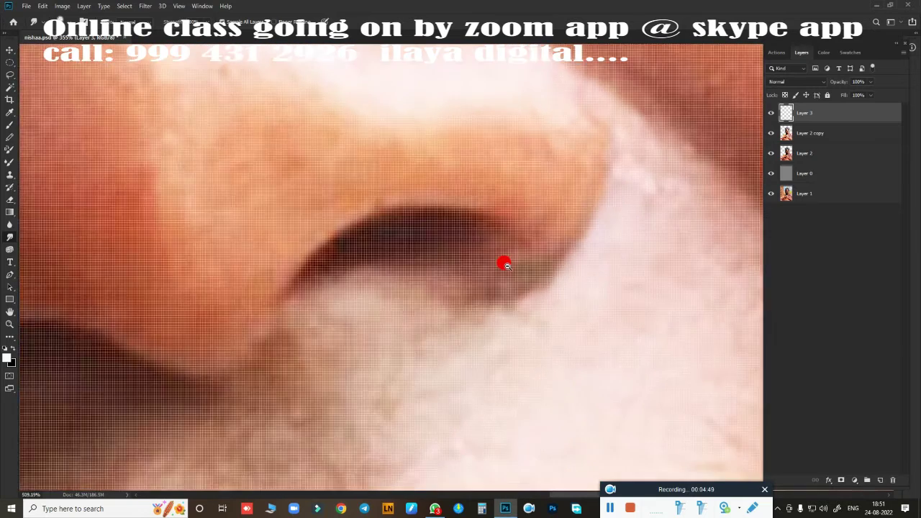
pyautogui.scroll(-1, 501, 266)
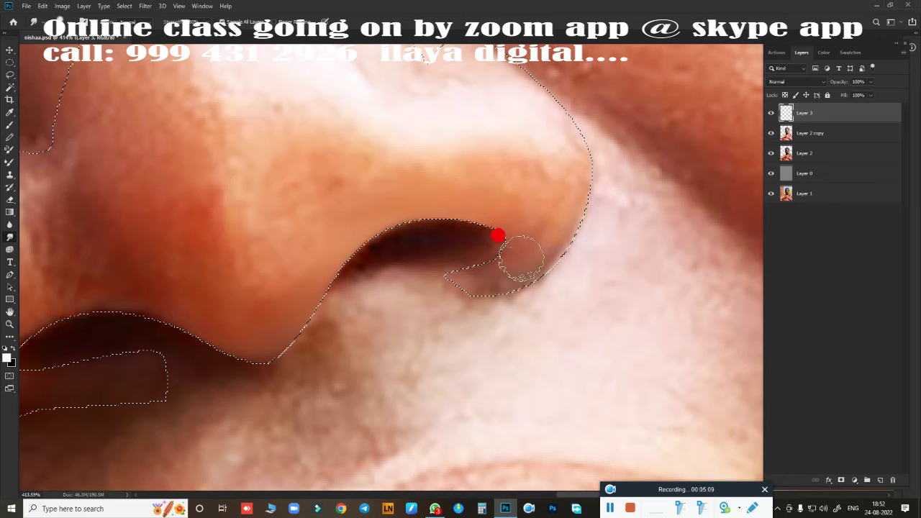
pyautogui.moveTo(501, 241); pyautogui.dragTo(516, 223)
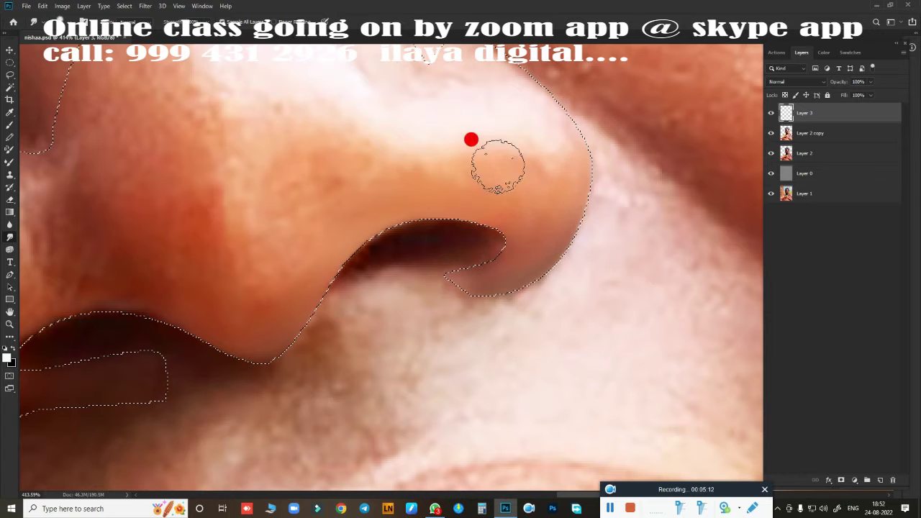
# Step: Smudge the skin over the nose tip and along its upper edge
pyautogui.moveTo(500, 182); pyautogui.dragTo(532, 239)
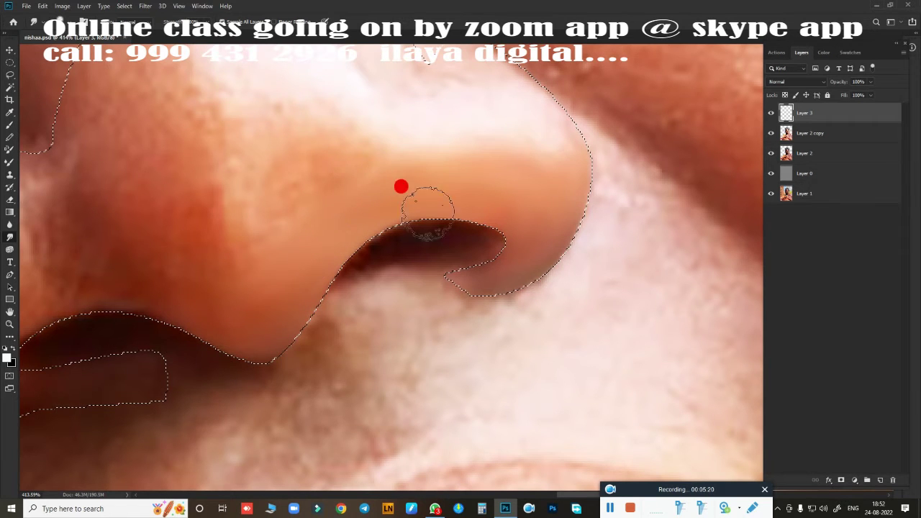
pyautogui.moveTo(489, 242); pyautogui.dragTo(471, 392)
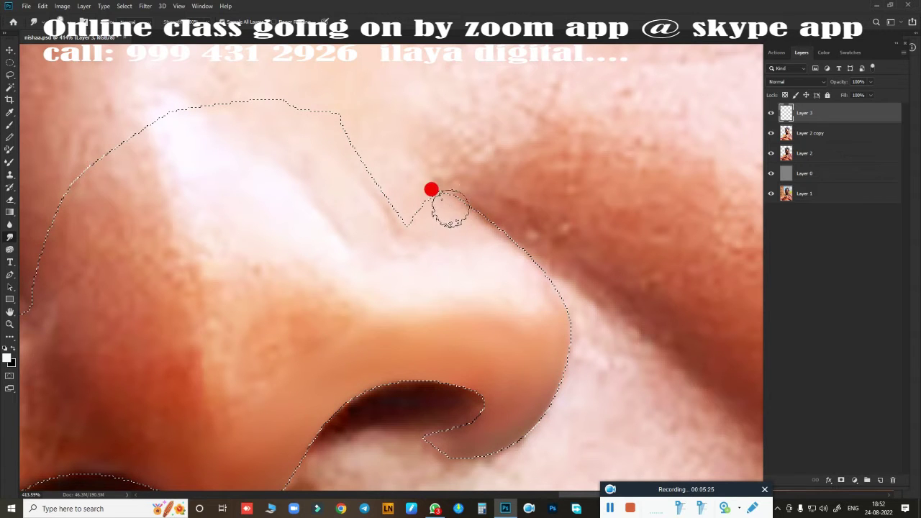
pyautogui.moveTo(442, 227)
pyautogui.mouseDown()
pyautogui.moveTo(453, 245)
pyautogui.moveTo(494, 254)
pyautogui.moveTo(502, 381)
pyautogui.moveTo(534, 339)
pyautogui.moveTo(530, 291)
pyautogui.mouseUp()
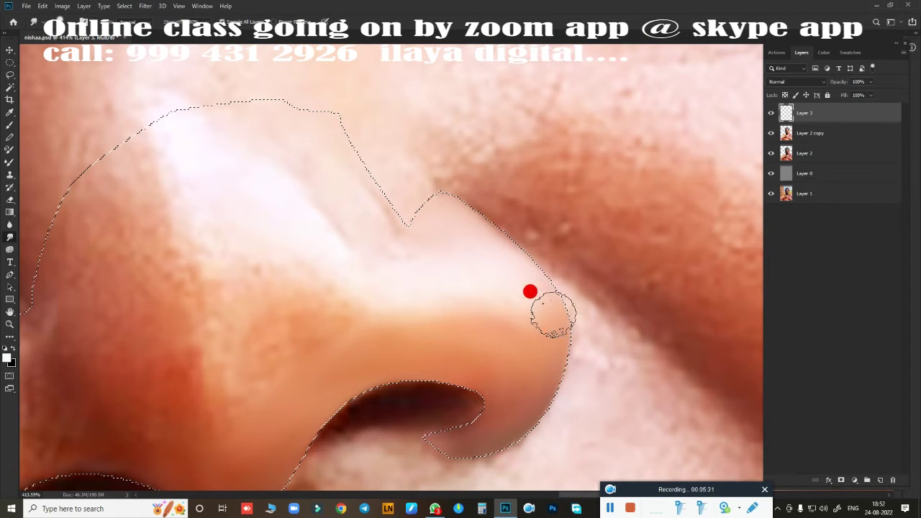
pyautogui.moveTo(498, 230)
pyautogui.mouseDown()
pyautogui.moveTo(540, 316)
pyautogui.moveTo(413, 251)
pyautogui.moveTo(438, 242)
pyautogui.moveTo(405, 282)
pyautogui.moveTo(484, 282)
pyautogui.moveTo(504, 292)
pyautogui.mouseUp()
pyautogui.moveTo(486, 360)
pyautogui.mouseDown()
pyautogui.moveTo(453, 328)
pyautogui.moveTo(544, 364)
pyautogui.moveTo(529, 281)
pyautogui.moveTo(499, 233)
pyautogui.moveTo(453, 273)
pyautogui.moveTo(383, 297)
pyautogui.moveTo(450, 271)
pyautogui.moveTo(396, 267)
pyautogui.moveTo(372, 223)
pyautogui.moveTo(398, 271)
pyautogui.moveTo(345, 314)
pyautogui.moveTo(371, 224)
pyautogui.moveTo(469, 330)
pyautogui.moveTo(391, 201)
pyautogui.moveTo(355, 302)
pyautogui.moveTo(591, 154)
pyautogui.mouseUp()
# Step: Smudge down the left nose wing and along the left nostril's upper and lower edges
pyautogui.scroll(-2, 459, 271)
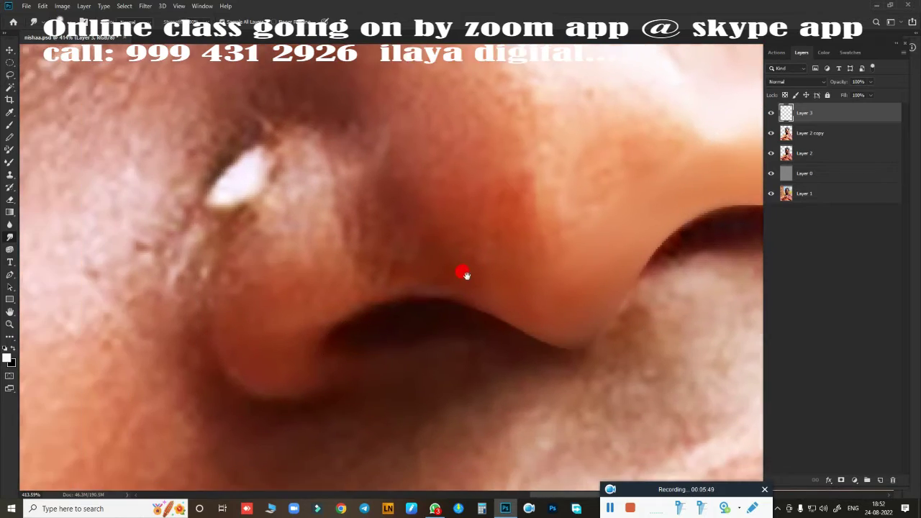
pyautogui.scroll(-3, 464, 272)
pyautogui.scroll(4, 471, 274)
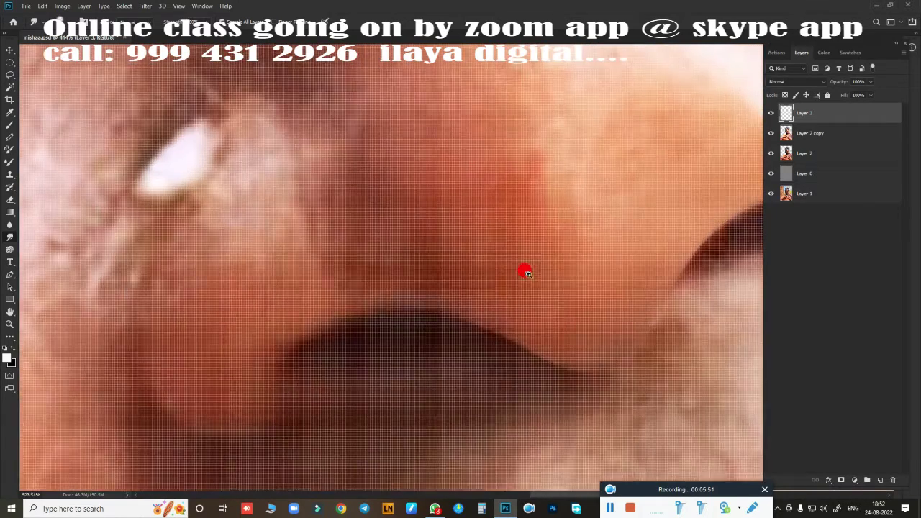
pyautogui.scroll(-2, 461, 267)
pyautogui.moveTo(472, 271)
pyautogui.mouseDown()
pyautogui.moveTo(374, 366)
pyautogui.moveTo(307, 341)
pyautogui.mouseUp()
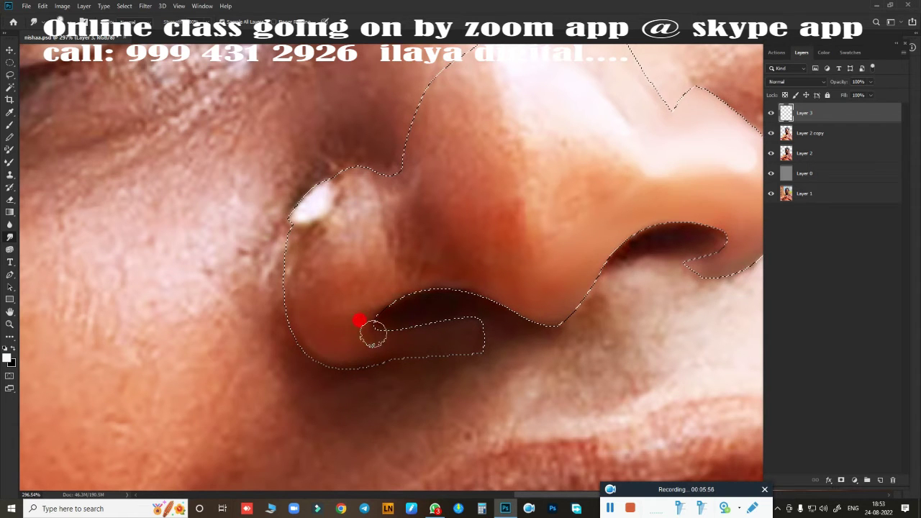
pyautogui.moveTo(361, 297); pyautogui.dragTo(376, 307)
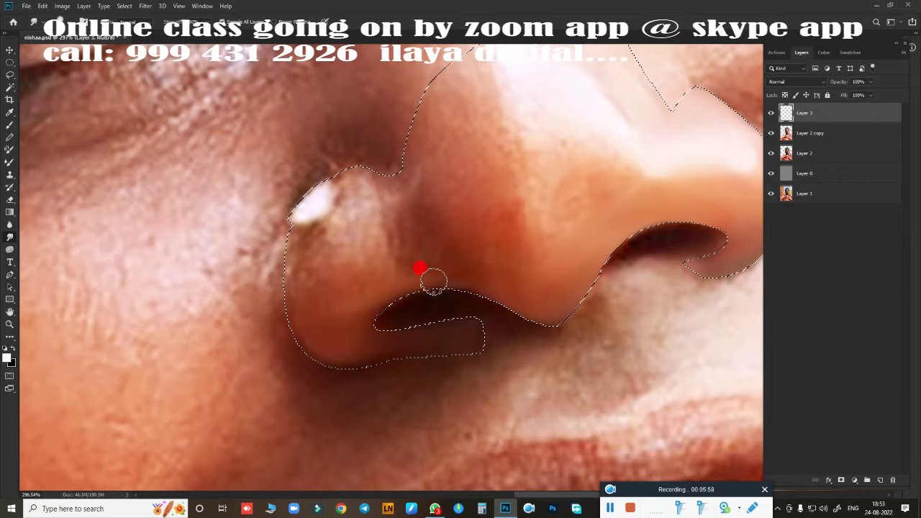
pyautogui.moveTo(483, 274); pyautogui.dragTo(443, 278)
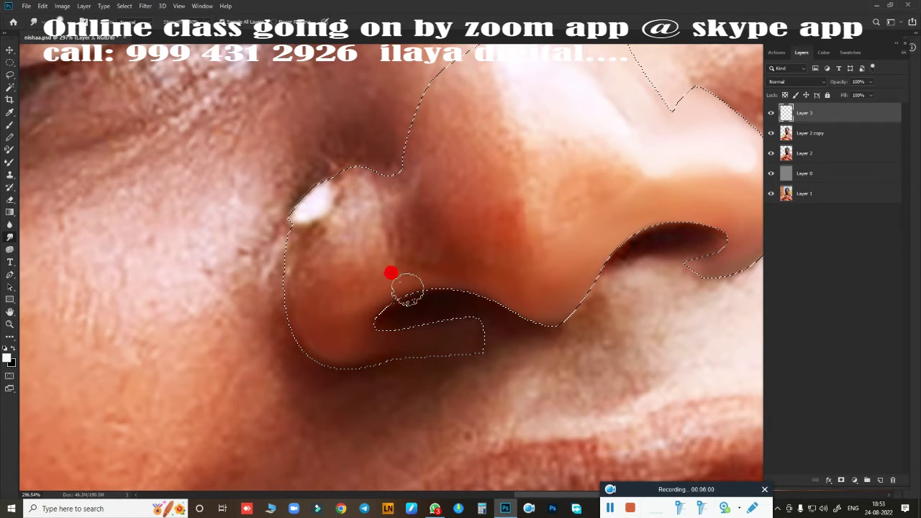
pyautogui.scroll(2, 476, 292)
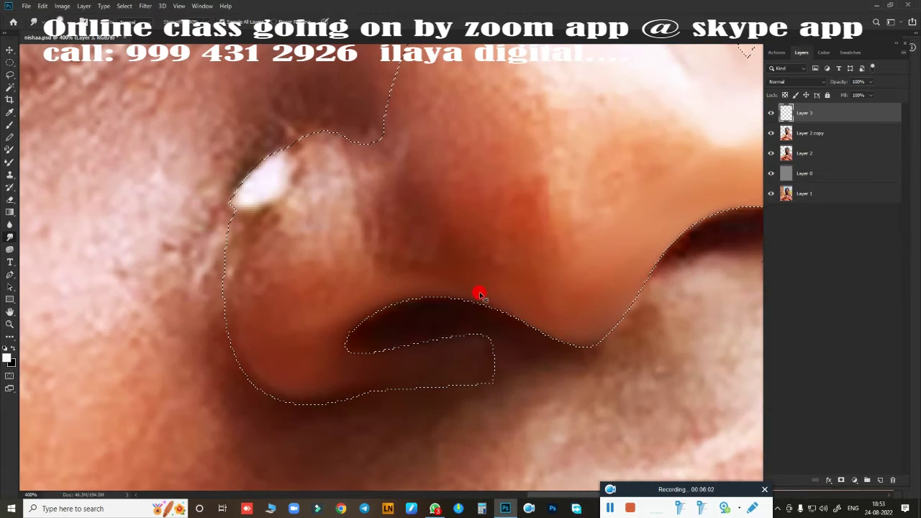
pyautogui.scroll(2, 478, 290)
pyautogui.moveTo(482, 290); pyautogui.dragTo(482, 294)
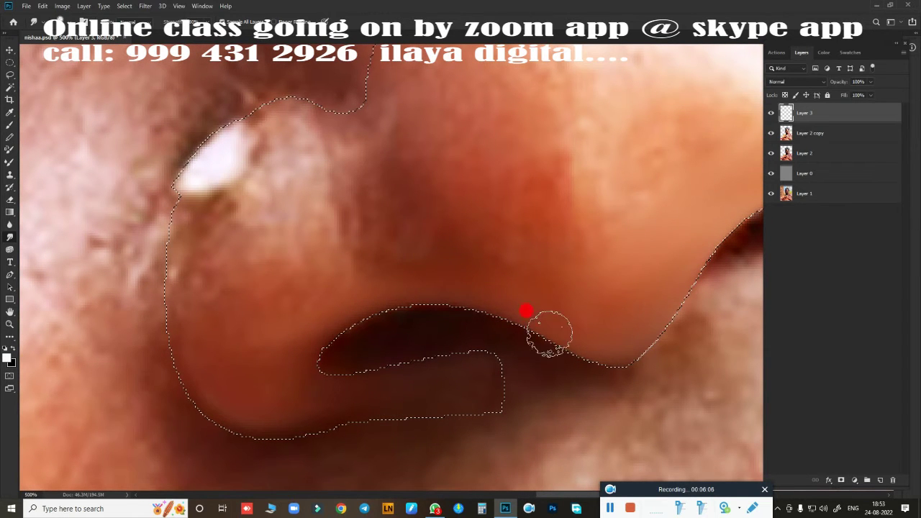
pyautogui.moveTo(320, 351); pyautogui.dragTo(297, 385)
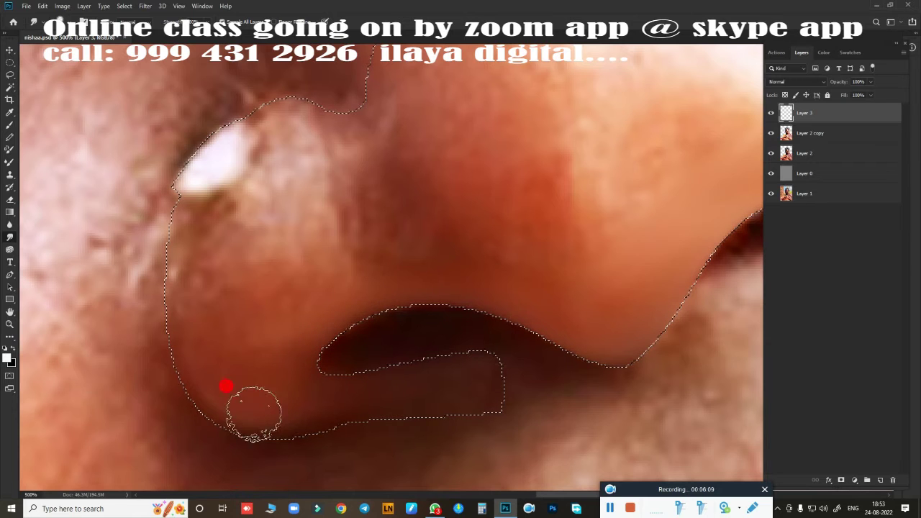
# Step: Smooth the nose's left edge and wing, blending the skin into the white highlight
pyautogui.moveTo(226, 386)
pyautogui.mouseDown()
pyautogui.moveTo(150, 308)
pyautogui.moveTo(149, 200)
pyautogui.mouseUp()
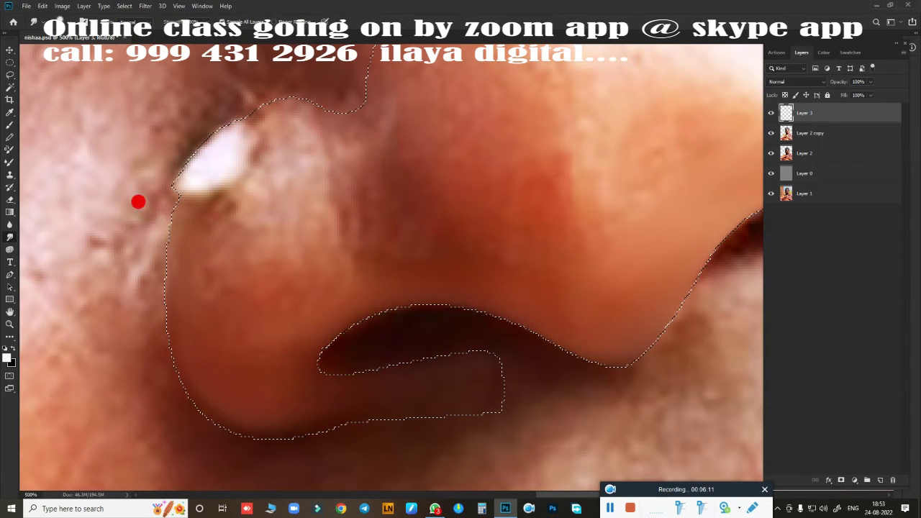
pyautogui.moveTo(147, 234); pyautogui.dragTo(211, 385)
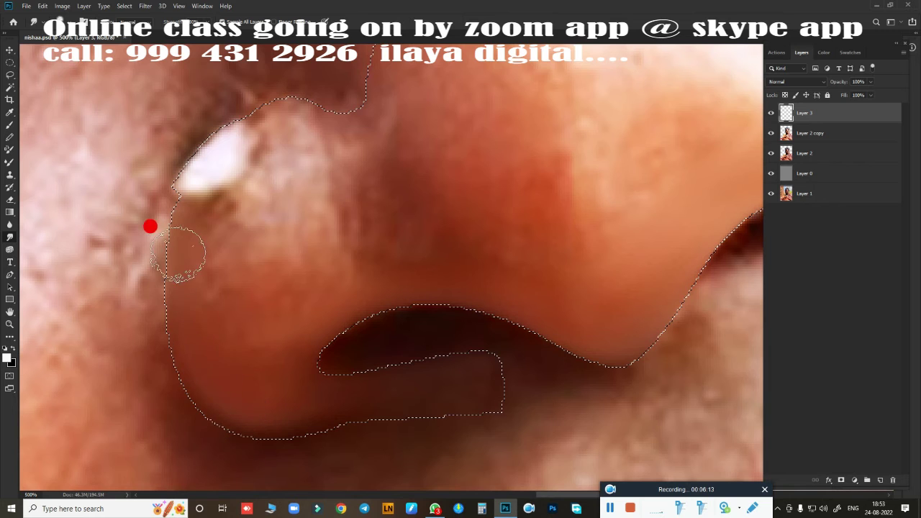
pyautogui.moveTo(150, 226)
pyautogui.mouseDown()
pyautogui.moveTo(154, 209)
pyautogui.moveTo(204, 183)
pyautogui.mouseUp()
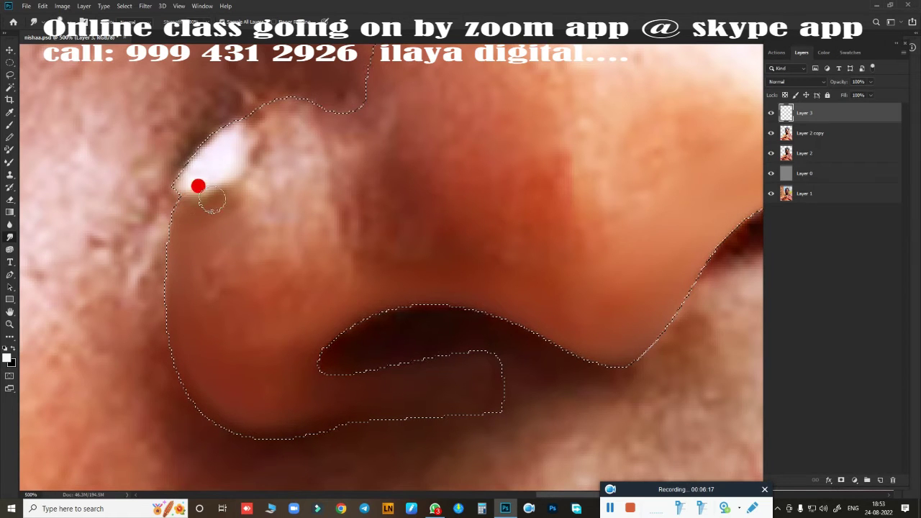
pyautogui.moveTo(208, 255)
pyautogui.mouseDown()
pyautogui.moveTo(220, 303)
pyautogui.moveTo(220, 249)
pyautogui.moveTo(244, 310)
pyautogui.moveTo(307, 335)
pyautogui.moveTo(395, 267)
pyautogui.moveTo(422, 278)
pyautogui.moveTo(339, 298)
pyautogui.moveTo(341, 360)
pyautogui.moveTo(191, 350)
pyautogui.moveTo(309, 423)
pyautogui.moveTo(384, 390)
pyautogui.moveTo(399, 367)
pyautogui.moveTo(297, 164)
pyautogui.moveTo(328, 133)
pyautogui.moveTo(297, 137)
pyautogui.moveTo(281, 121)
pyautogui.moveTo(319, 142)
pyautogui.moveTo(310, 134)
pyautogui.moveTo(325, 175)
pyautogui.mouseUp()
pyautogui.moveTo(321, 129)
pyautogui.mouseDown()
pyautogui.moveTo(345, 199)
pyautogui.moveTo(267, 153)
pyautogui.moveTo(255, 131)
pyautogui.moveTo(206, 195)
pyautogui.moveTo(245, 179)
pyautogui.moveTo(279, 193)
pyautogui.moveTo(298, 176)
pyautogui.moveTo(240, 148)
pyautogui.moveTo(209, 206)
pyautogui.moveTo(277, 194)
pyautogui.moveTo(232, 194)
pyautogui.moveTo(290, 234)
pyautogui.moveTo(266, 249)
pyautogui.moveTo(304, 246)
pyautogui.moveTo(356, 222)
pyautogui.moveTo(205, 128)
pyautogui.moveTo(197, 132)
pyautogui.mouseUp()
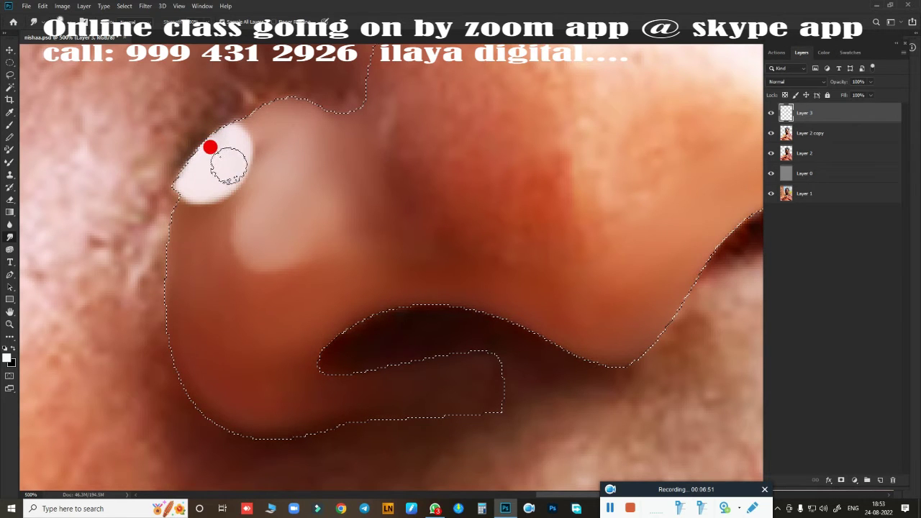
# Step: Smudge the skin from the nostril up the nose and across its centre
pyautogui.moveTo(439, 340)
pyautogui.mouseDown()
pyautogui.moveTo(362, 218)
pyautogui.moveTo(335, 144)
pyautogui.moveTo(355, 140)
pyautogui.moveTo(366, 82)
pyautogui.moveTo(453, 220)
pyautogui.moveTo(341, 222)
pyautogui.mouseUp()
pyautogui.moveTo(374, 255); pyautogui.dragTo(540, 267)
pyautogui.scroll(-3, 484, 290)
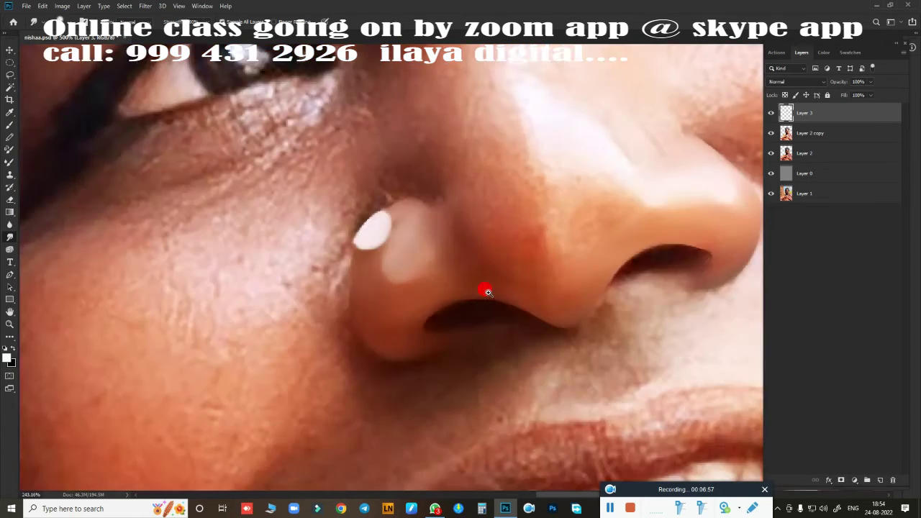
pyautogui.scroll(-2, 485, 304)
pyautogui.scroll(-1, 432, 307)
pyautogui.scroll(-2, 406, 310)
pyautogui.scroll(3, 364, 329)
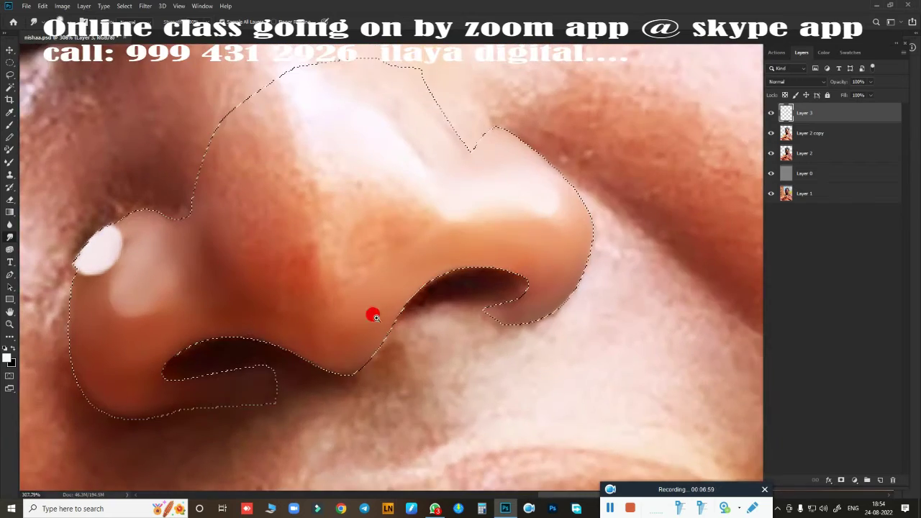
pyautogui.scroll(2, 372, 312)
pyautogui.scroll(2, 544, 218)
pyautogui.scroll(-1, 524, 270)
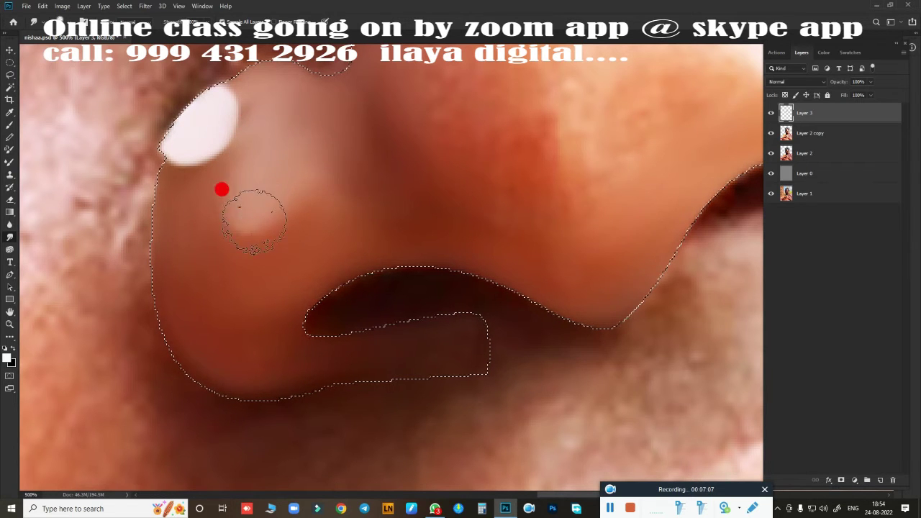
# Step: Blend the light patch near the highlight and smooth the left nose wing and bridge edge
pyautogui.moveTo(253, 221)
pyautogui.mouseDown()
pyautogui.moveTo(308, 176)
pyautogui.moveTo(311, 118)
pyautogui.moveTo(269, 161)
pyautogui.moveTo(267, 185)
pyautogui.moveTo(299, 165)
pyautogui.moveTo(206, 278)
pyautogui.moveTo(248, 233)
pyautogui.moveTo(253, 263)
pyautogui.moveTo(439, 233)
pyautogui.moveTo(267, 314)
pyautogui.moveTo(244, 310)
pyautogui.moveTo(329, 267)
pyautogui.moveTo(288, 180)
pyautogui.moveTo(361, 308)
pyautogui.moveTo(192, 247)
pyautogui.mouseUp()
pyautogui.moveTo(158, 216); pyautogui.dragTo(196, 235)
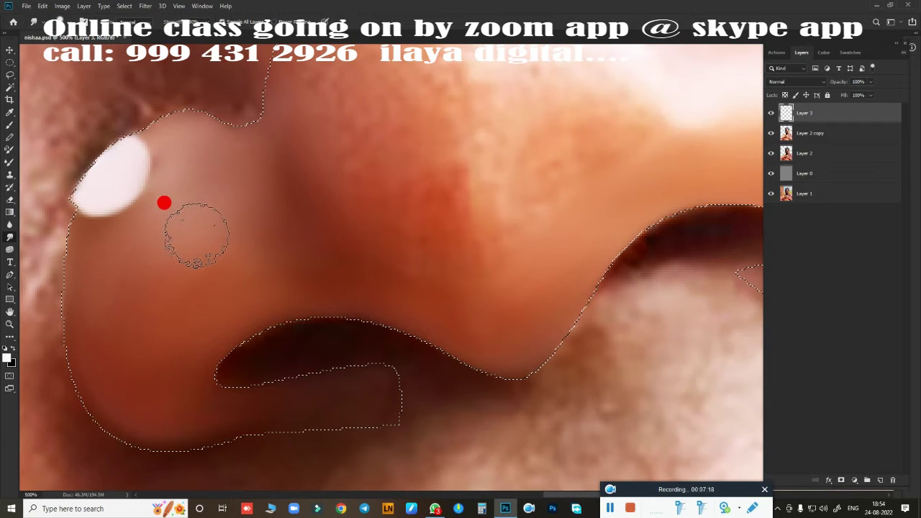
pyautogui.scroll(-3, 389, 301)
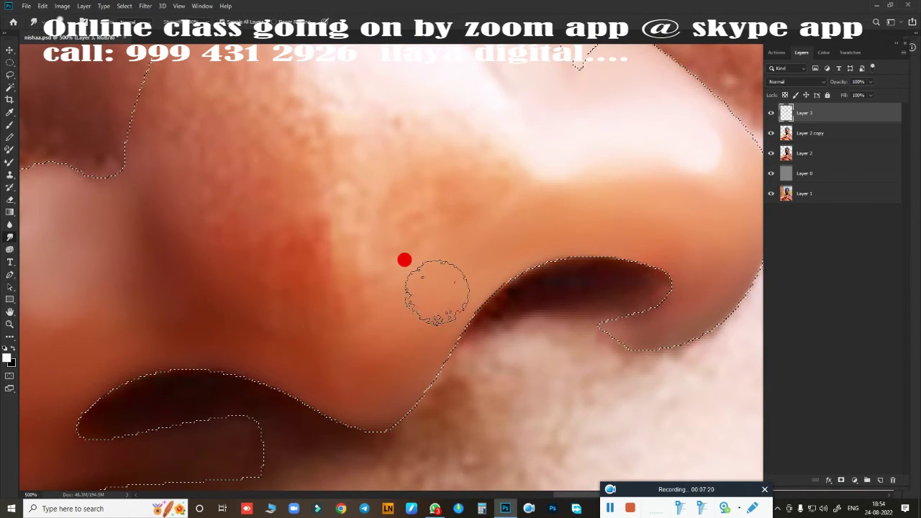
pyautogui.scroll(-2, 409, 295)
pyautogui.scroll(1, 419, 289)
pyautogui.scroll(2, 396, 355)
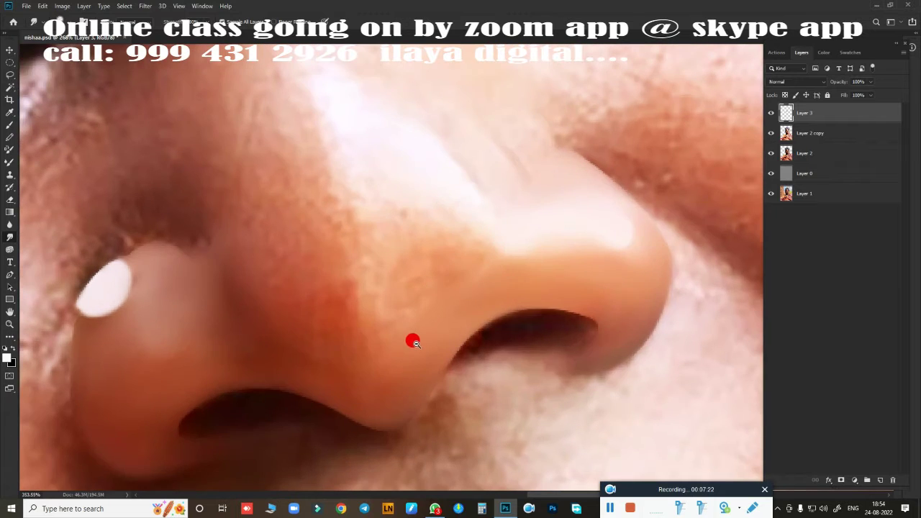
pyautogui.scroll(-1, 413, 341)
pyautogui.moveTo(366, 292)
pyautogui.mouseDown()
pyautogui.moveTo(356, 316)
pyautogui.moveTo(345, 295)
pyautogui.moveTo(274, 275)
pyautogui.moveTo(226, 200)
pyautogui.moveTo(257, 149)
pyautogui.mouseUp()
pyautogui.moveTo(319, 252); pyautogui.dragTo(336, 252)
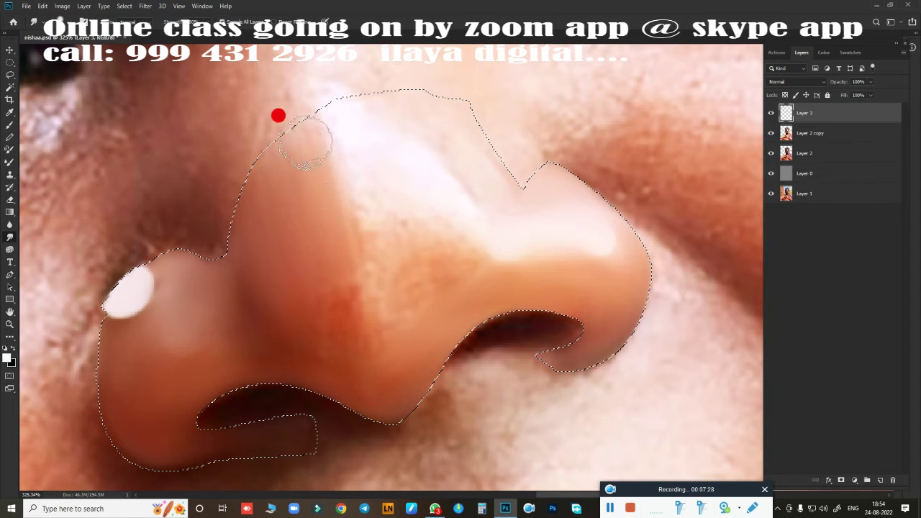
# Step: Smudge away the bright bridge highlight and skin texture from nose tip to bridge
pyautogui.moveTo(305, 142)
pyautogui.mouseDown()
pyautogui.moveTo(298, 216)
pyautogui.moveTo(292, 154)
pyautogui.moveTo(323, 319)
pyautogui.moveTo(334, 306)
pyautogui.mouseUp()
pyautogui.moveTo(307, 277)
pyautogui.mouseDown()
pyautogui.moveTo(337, 277)
pyautogui.moveTo(309, 221)
pyautogui.moveTo(360, 337)
pyautogui.moveTo(417, 339)
pyautogui.moveTo(374, 394)
pyautogui.moveTo(280, 345)
pyautogui.moveTo(306, 366)
pyautogui.moveTo(216, 189)
pyautogui.moveTo(219, 237)
pyautogui.moveTo(189, 146)
pyautogui.moveTo(388, 168)
pyautogui.moveTo(329, 115)
pyautogui.moveTo(336, 156)
pyautogui.moveTo(305, 86)
pyautogui.moveTo(374, 155)
pyautogui.moveTo(421, 174)
pyautogui.moveTo(417, 232)
pyautogui.moveTo(464, 232)
pyautogui.moveTo(386, 204)
pyautogui.moveTo(362, 208)
pyautogui.mouseUp()
pyautogui.hotkey('ctrl', 'd')
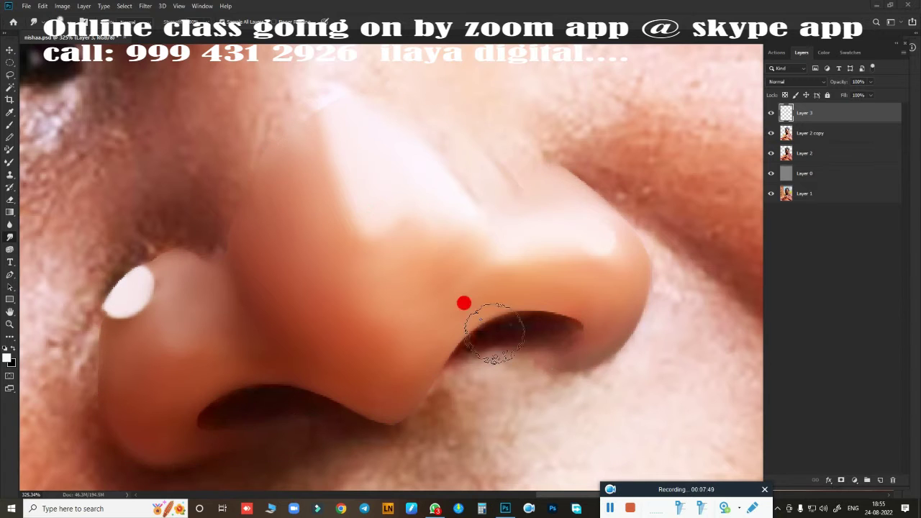
pyautogui.moveTo(462, 302)
pyautogui.mouseDown()
pyautogui.moveTo(415, 218)
pyautogui.moveTo(332, 147)
pyautogui.moveTo(470, 243)
pyautogui.moveTo(430, 166)
pyautogui.moveTo(427, 180)
pyautogui.mouseUp()
pyautogui.hotkey('ctrl', 'shift', 'd')
pyautogui.moveTo(469, 274)
pyautogui.mouseDown()
pyautogui.moveTo(520, 226)
pyautogui.moveTo(509, 244)
pyautogui.moveTo(350, 283)
pyautogui.moveTo(408, 265)
pyautogui.moveTo(412, 294)
pyautogui.moveTo(445, 273)
pyautogui.moveTo(523, 285)
pyautogui.moveTo(426, 312)
pyautogui.moveTo(480, 384)
pyautogui.moveTo(593, 322)
pyautogui.moveTo(547, 344)
pyautogui.mouseUp()
# Step: Toggle the face layers and Layer 2 visibility to check the painted nose
pyautogui.scroll(-5, 520, 317)
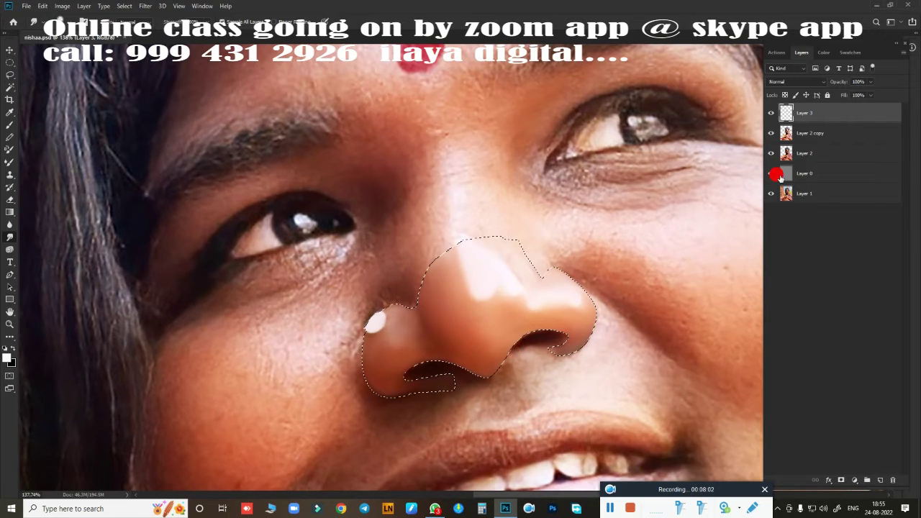
pyautogui.moveTo(770, 133); pyautogui.dragTo(775, 224)
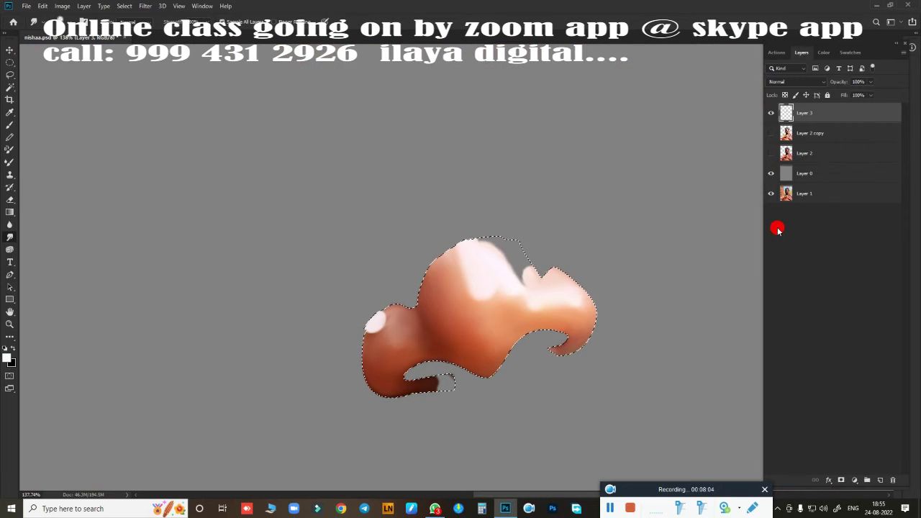
pyautogui.moveTo(770, 136); pyautogui.dragTo(772, 152)
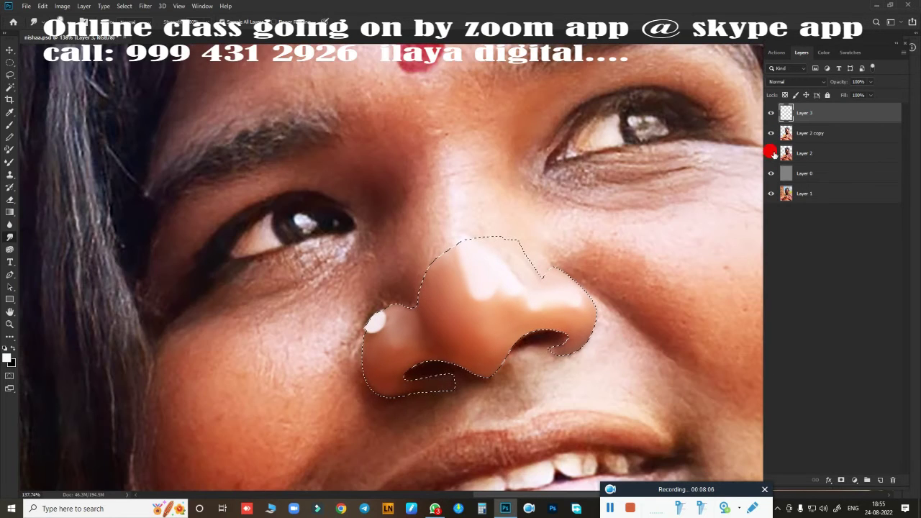
pyautogui.click(771, 153)
pyautogui.scroll(1, 518, 273)
pyautogui.scroll(1, 536, 251)
pyautogui.scroll(1, 493, 197)
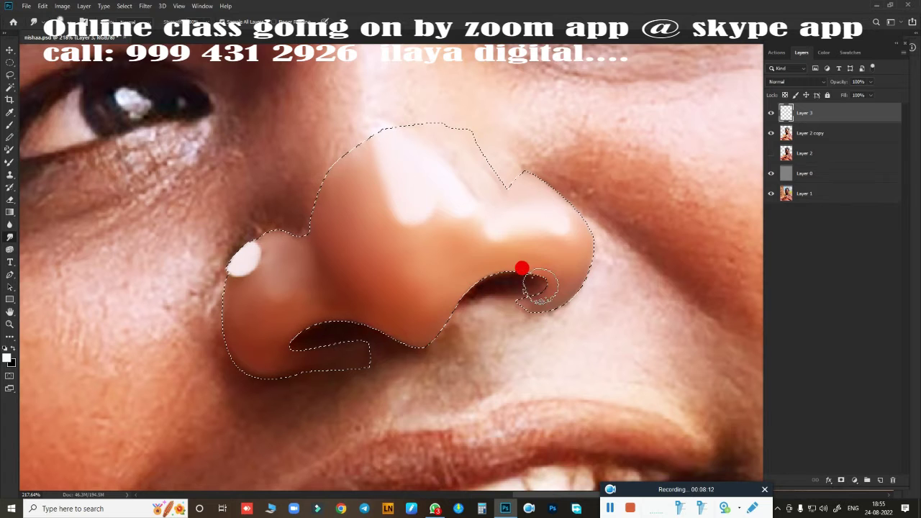
pyautogui.scroll(2, 512, 328)
pyautogui.scroll(2, 534, 329)
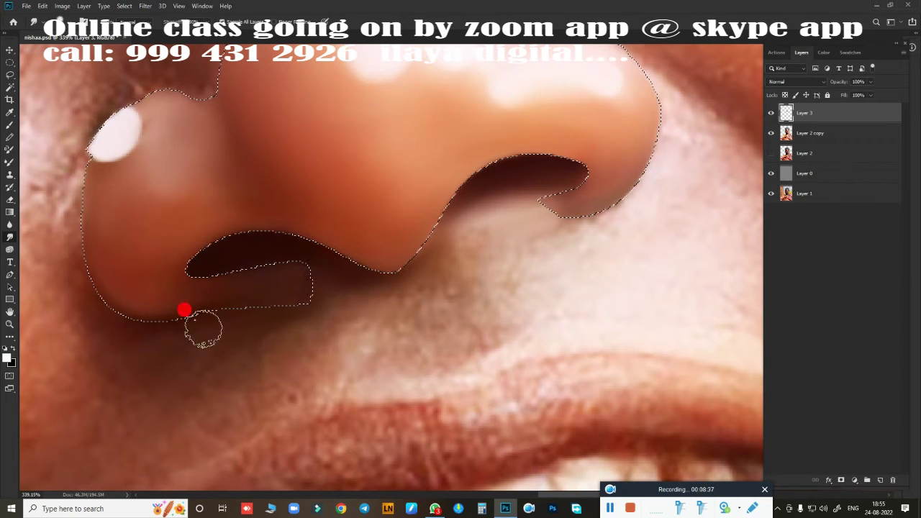
# Step: Smooth the left nose edge and the skin under the right nostril rim
pyautogui.moveTo(239, 346); pyautogui.dragTo(442, 365)
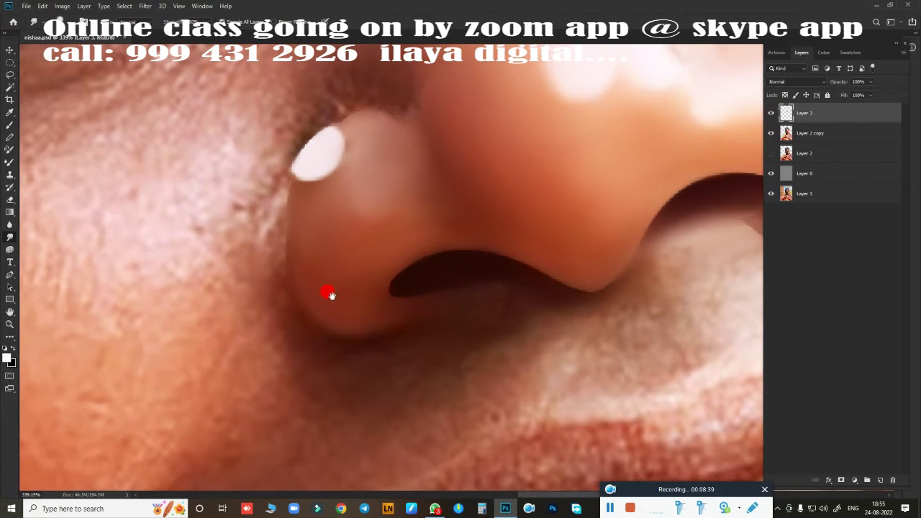
pyautogui.moveTo(329, 294); pyautogui.dragTo(294, 302)
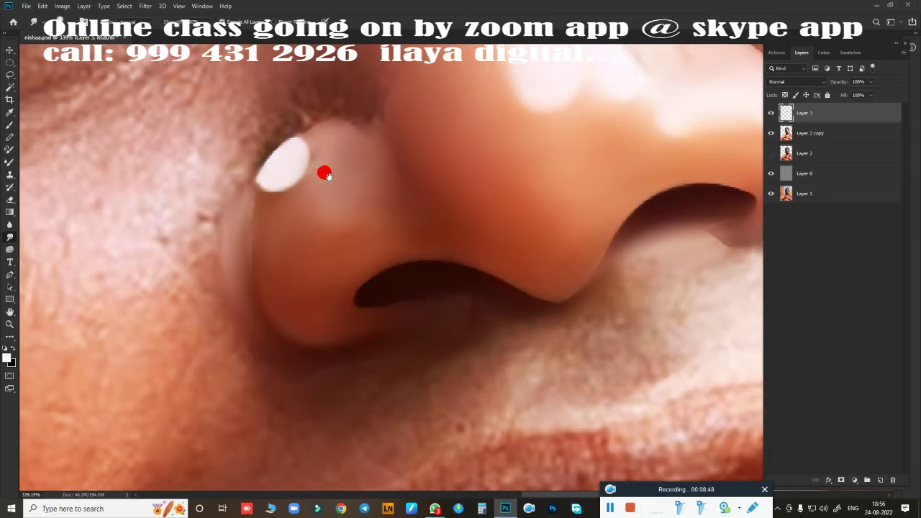
pyautogui.scroll(3, 338, 183)
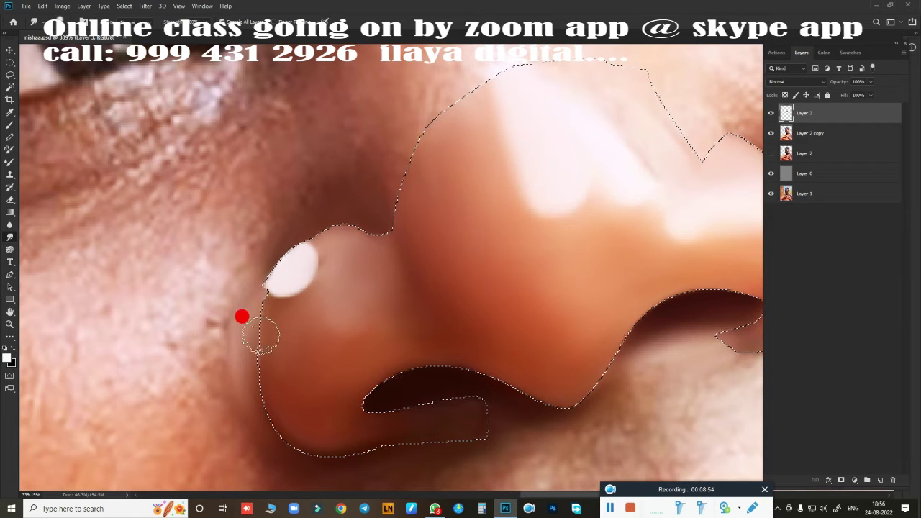
pyautogui.moveTo(539, 255); pyautogui.dragTo(237, 331)
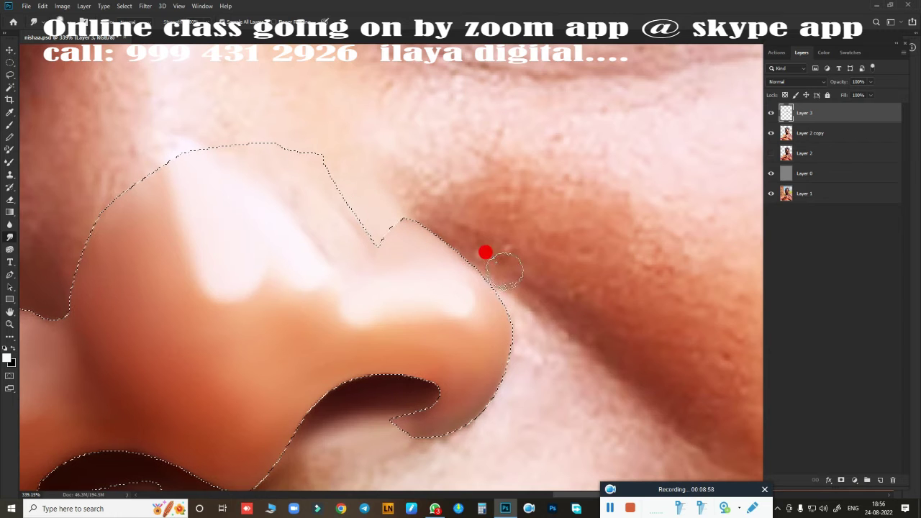
pyautogui.moveTo(441, 216); pyautogui.dragTo(455, 236)
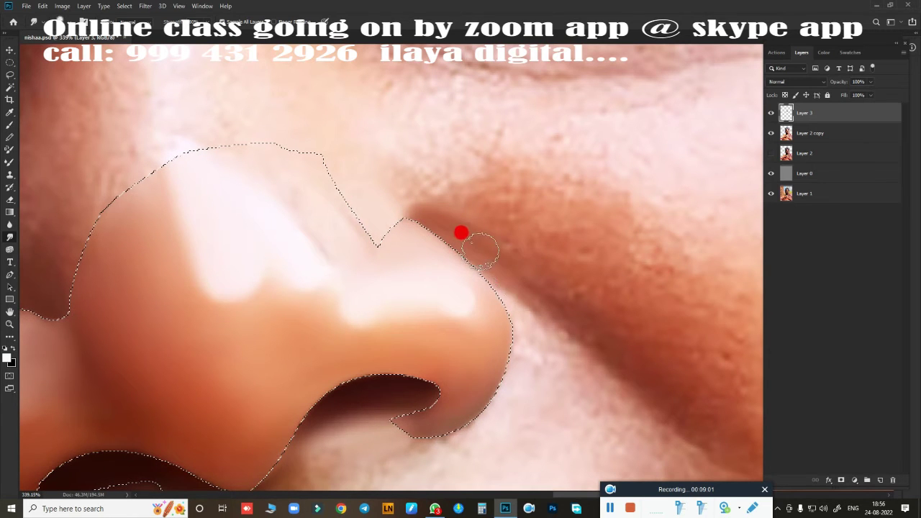
pyautogui.moveTo(570, 385); pyautogui.dragTo(507, 226)
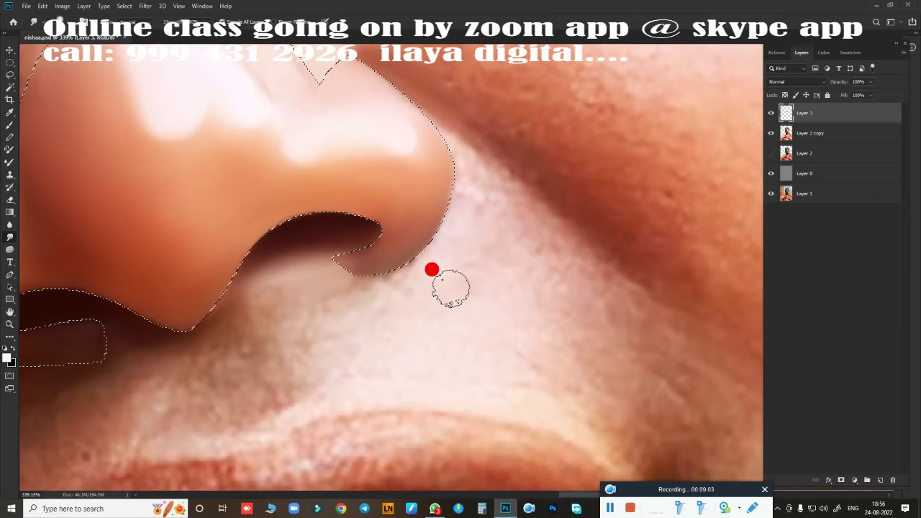
pyautogui.moveTo(373, 266); pyautogui.dragTo(385, 262)
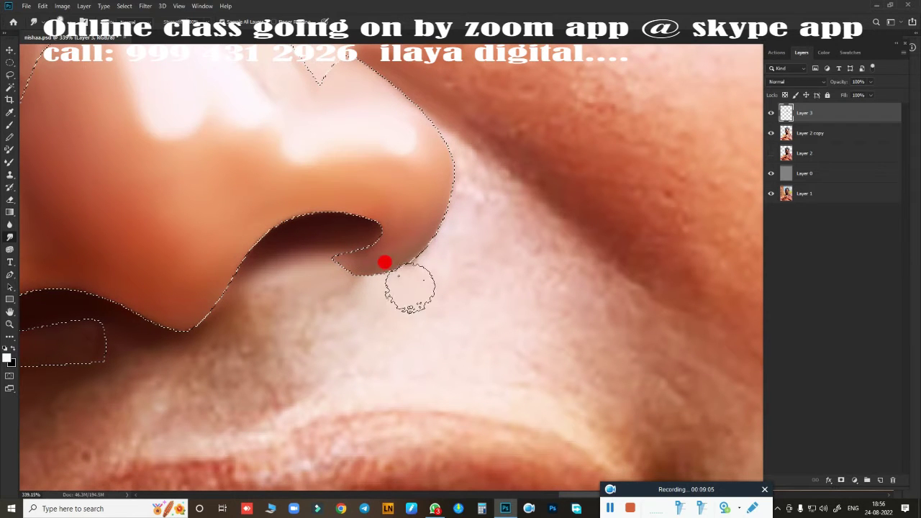
pyautogui.moveTo(395, 208)
pyautogui.mouseDown()
pyautogui.moveTo(441, 141)
pyautogui.moveTo(434, 338)
pyautogui.mouseUp()
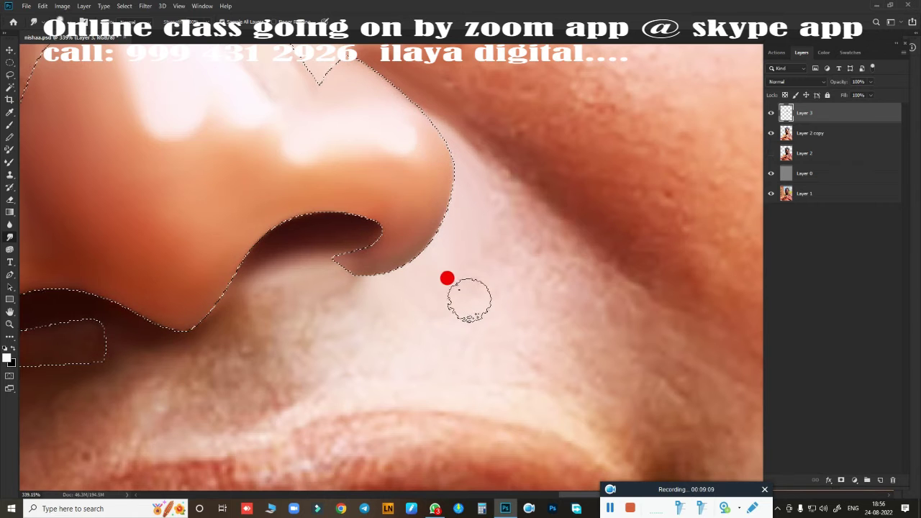
pyautogui.scroll(-6, 433, 338)
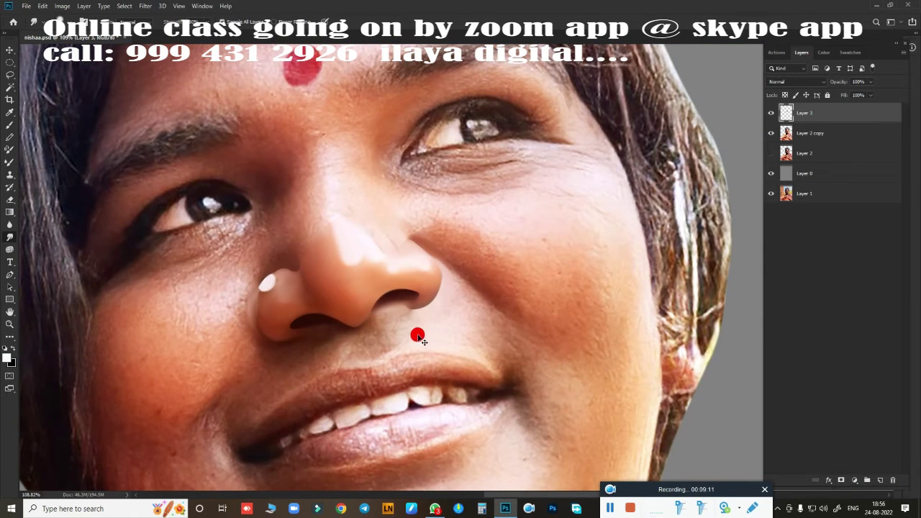
# Step: Zoom into the nostrils and extend the dark left nostril corner
pyautogui.moveTo(429, 325); pyautogui.dragTo(471, 329)
pyautogui.moveTo(423, 307)
pyautogui.mouseDown()
pyautogui.moveTo(537, 335)
pyautogui.moveTo(444, 338)
pyautogui.moveTo(610, 329)
pyautogui.mouseUp()
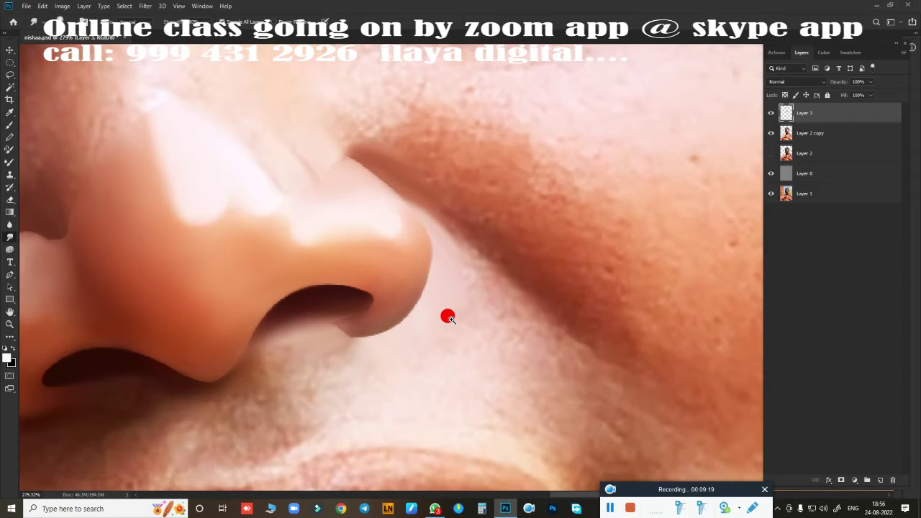
pyautogui.moveTo(447, 318)
pyautogui.mouseDown()
pyautogui.moveTo(439, 307)
pyautogui.moveTo(575, 302)
pyautogui.mouseUp()
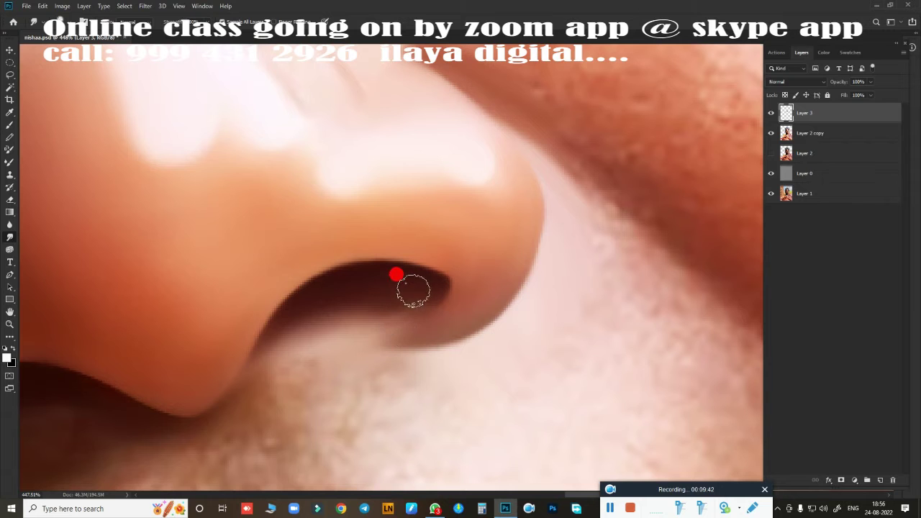
pyautogui.moveTo(301, 340); pyautogui.dragTo(596, 277)
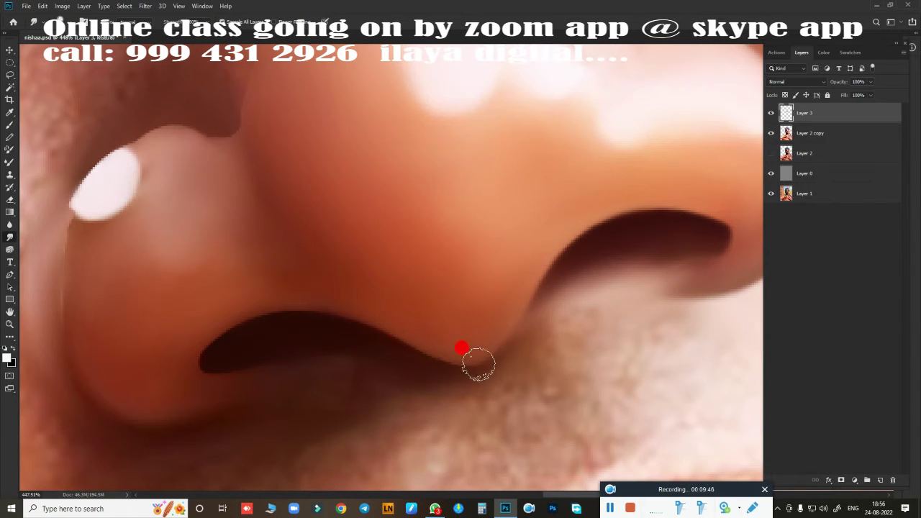
pyautogui.moveTo(514, 319)
pyautogui.mouseDown()
pyautogui.moveTo(571, 282)
pyautogui.moveTo(477, 241)
pyautogui.mouseUp()
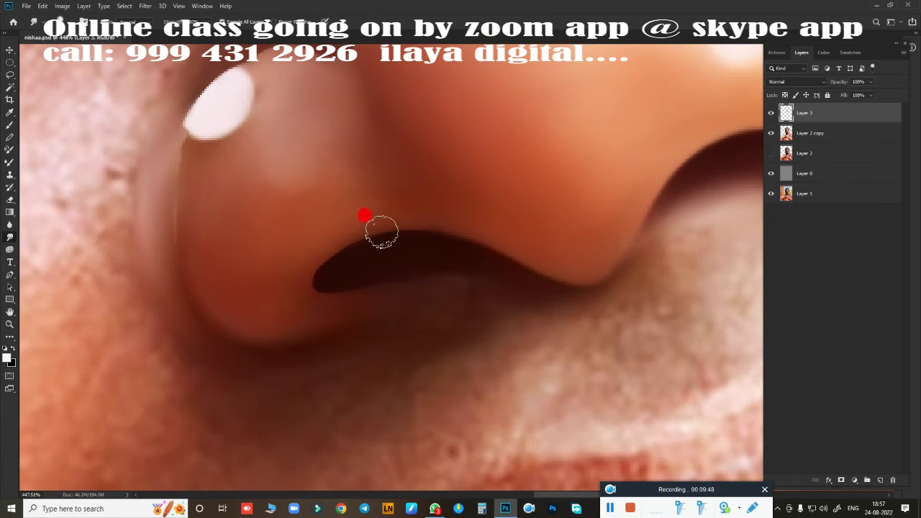
pyautogui.moveTo(328, 281); pyautogui.dragTo(341, 274)
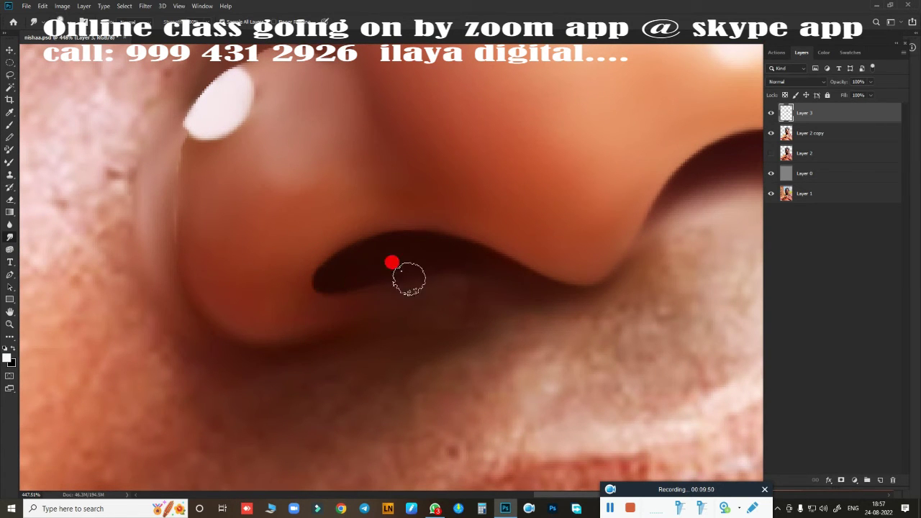
pyautogui.moveTo(316, 337); pyautogui.dragTo(450, 318)
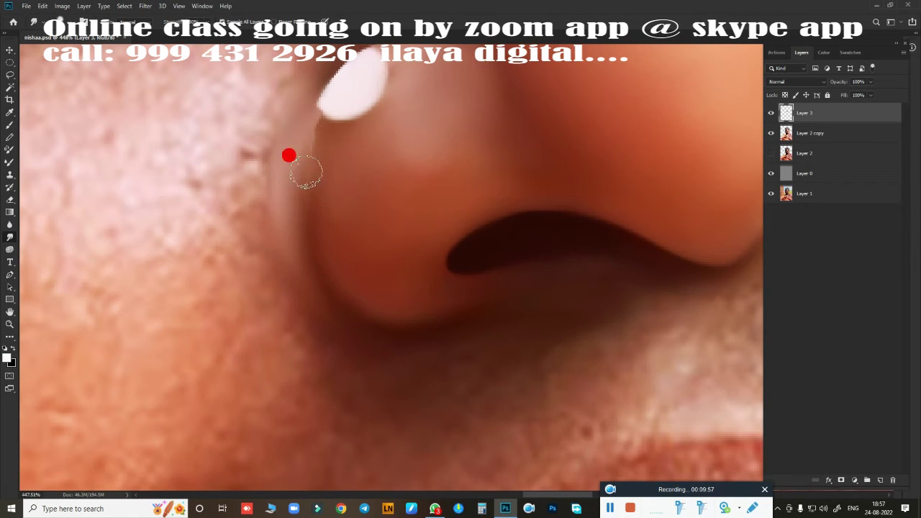
# Step: Soften the white nostril highlight and the nostril's upper edges, then zoom out
pyautogui.moveTo(306, 171)
pyautogui.mouseDown()
pyautogui.moveTo(312, 191)
pyautogui.moveTo(315, 145)
pyautogui.mouseUp()
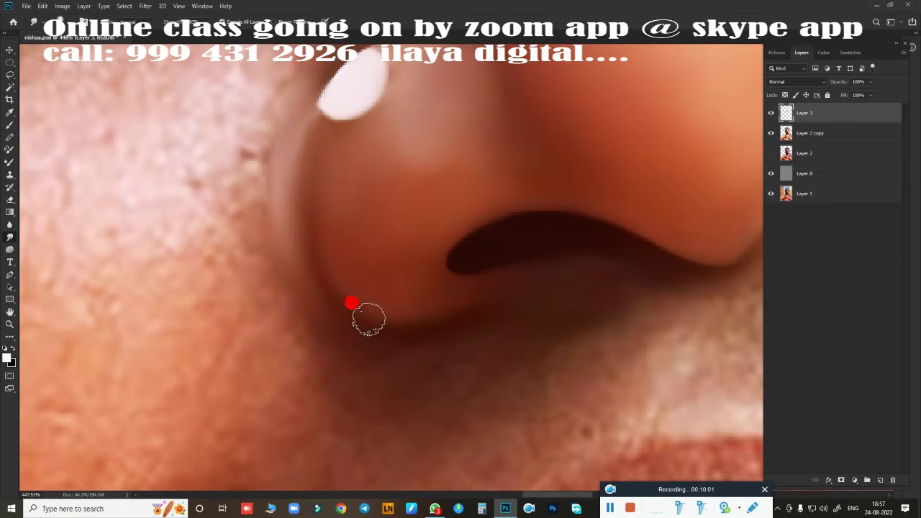
pyautogui.moveTo(487, 261); pyautogui.dragTo(424, 391)
pyautogui.moveTo(282, 235)
pyautogui.mouseDown()
pyautogui.moveTo(281, 216)
pyautogui.moveTo(347, 156)
pyautogui.mouseUp()
pyautogui.moveTo(427, 199)
pyautogui.mouseDown()
pyautogui.moveTo(439, 191)
pyautogui.moveTo(461, 203)
pyautogui.mouseUp()
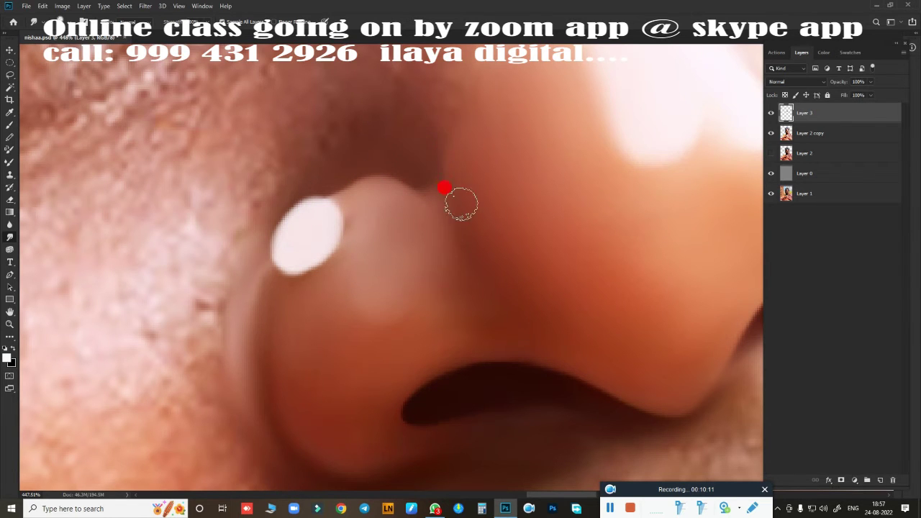
pyautogui.moveTo(418, 173)
pyautogui.mouseDown()
pyautogui.moveTo(390, 165)
pyautogui.moveTo(340, 182)
pyautogui.mouseUp()
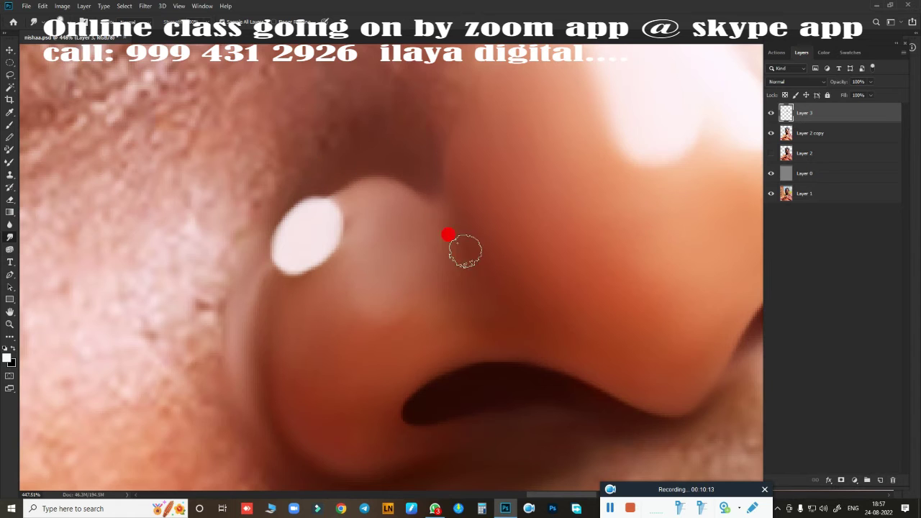
pyautogui.scroll(-3, 448, 234)
pyautogui.scroll(-3, 540, 309)
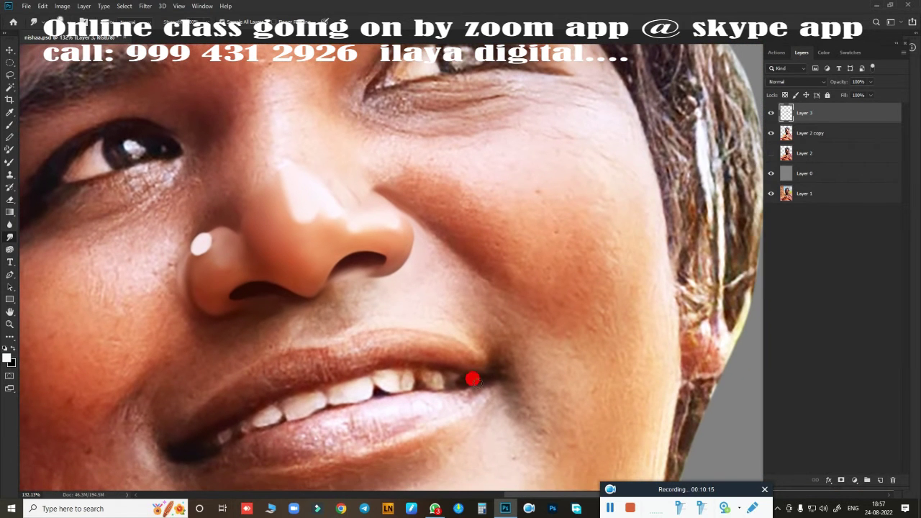
# Step: Hide the nose retouching layer and start a Pen path down the smile line
pyautogui.click(770, 113)
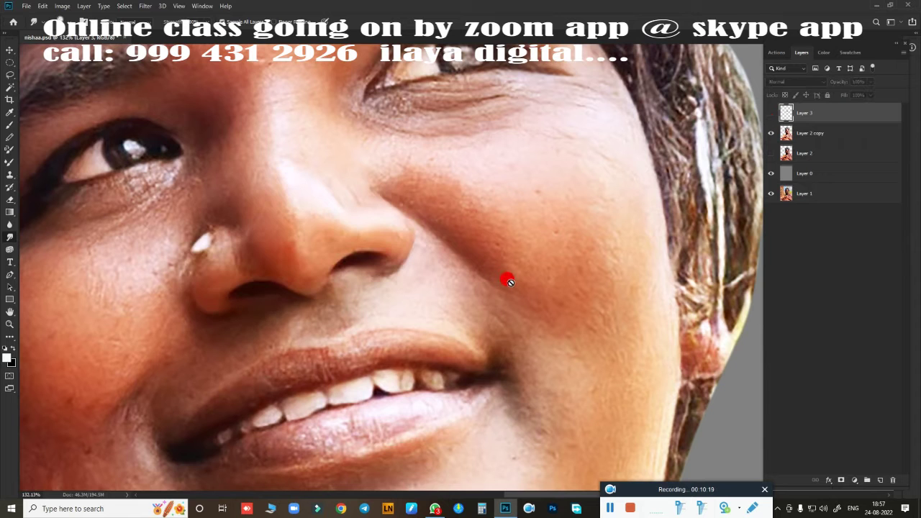
pyautogui.press('p')
pyautogui.scroll(2, 504, 291)
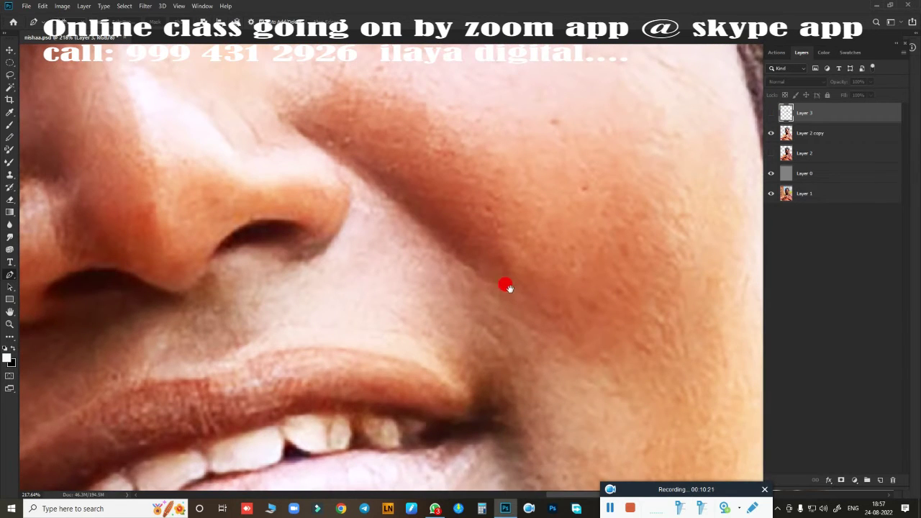
pyautogui.scroll(1, 514, 295)
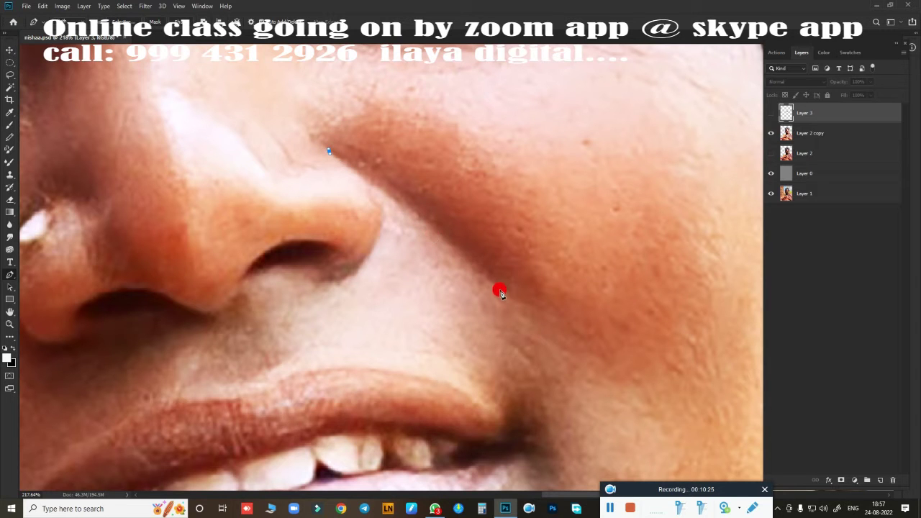
pyautogui.moveTo(499, 290); pyautogui.dragTo(525, 333)
pyautogui.scroll(-3, 526, 334)
pyautogui.scroll(1, 514, 349)
pyautogui.scroll(1, 533, 309)
pyautogui.scroll(1, 524, 233)
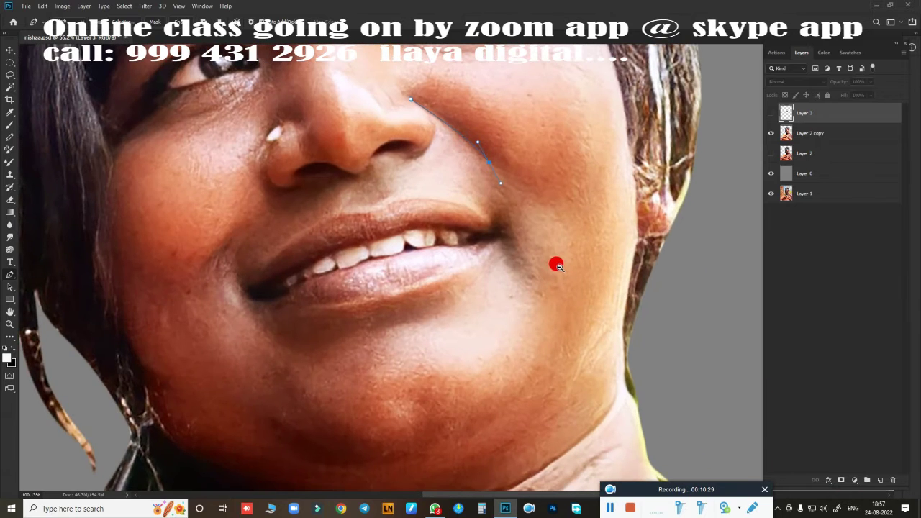
pyautogui.scroll(-1, 558, 266)
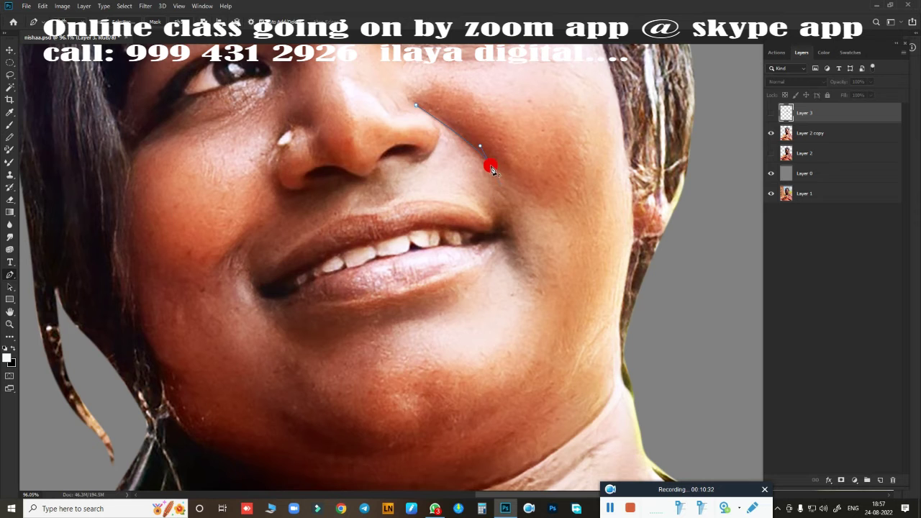
pyautogui.scroll(-3, 518, 288)
pyautogui.scroll(2, 499, 292)
pyautogui.scroll(1, 530, 227)
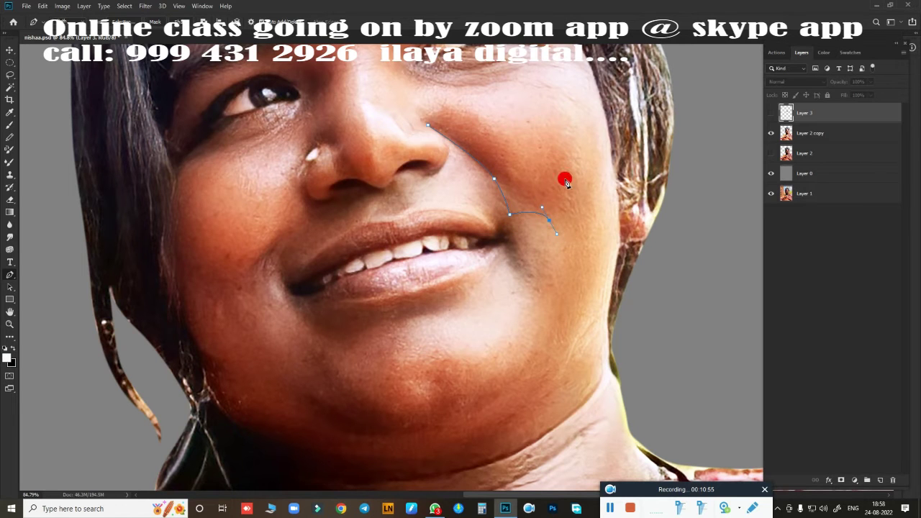
pyautogui.scroll(1, 566, 183)
pyautogui.scroll(1, 566, 183)
pyautogui.scroll(1, 561, 237)
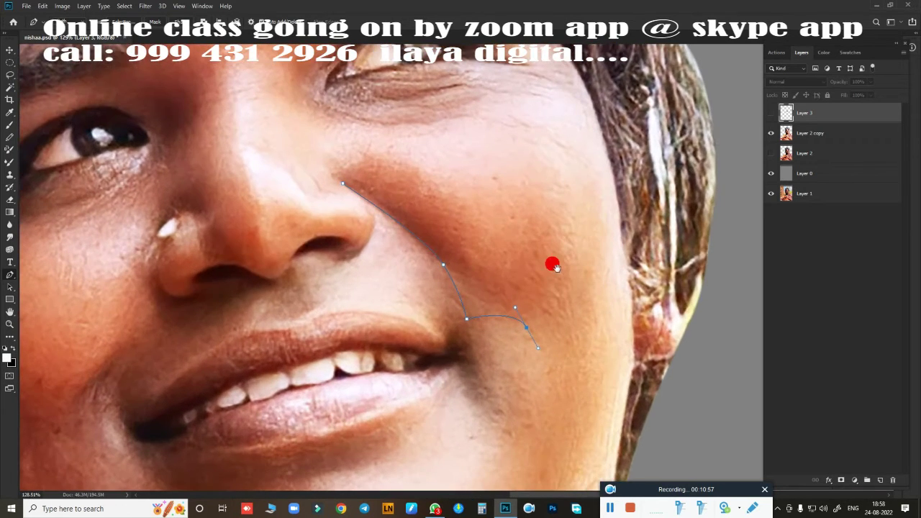
# Step: Curve the path along the smile line to above the upper lip and convert it to a selection
pyautogui.moveTo(464, 371); pyautogui.dragTo(530, 339)
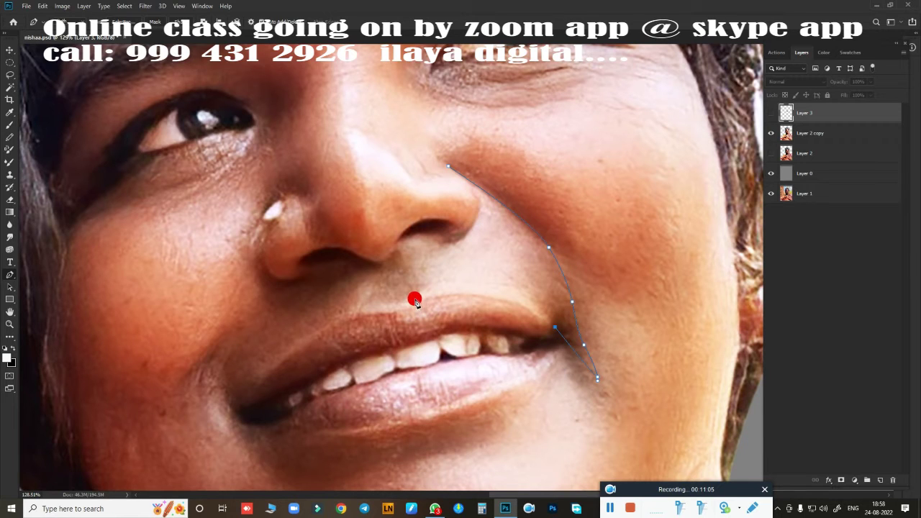
pyautogui.moveTo(411, 297); pyautogui.dragTo(302, 327)
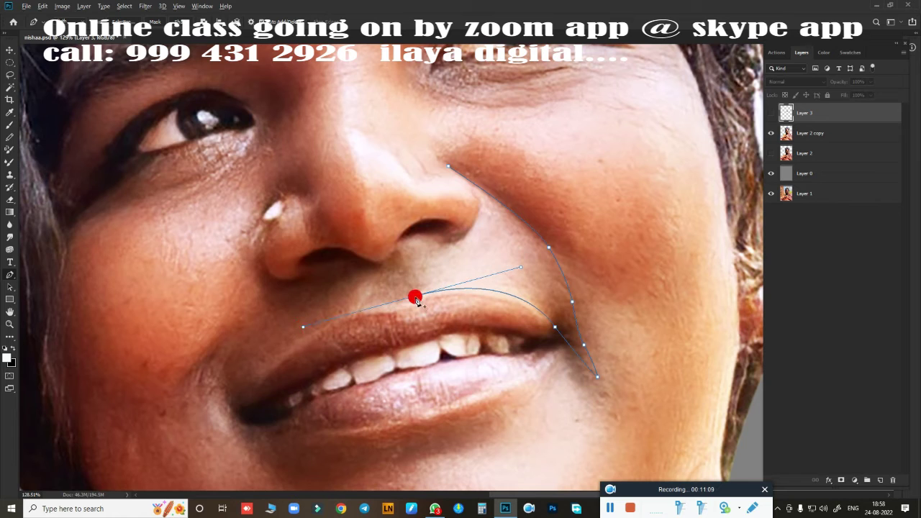
pyautogui.click(400, 259)
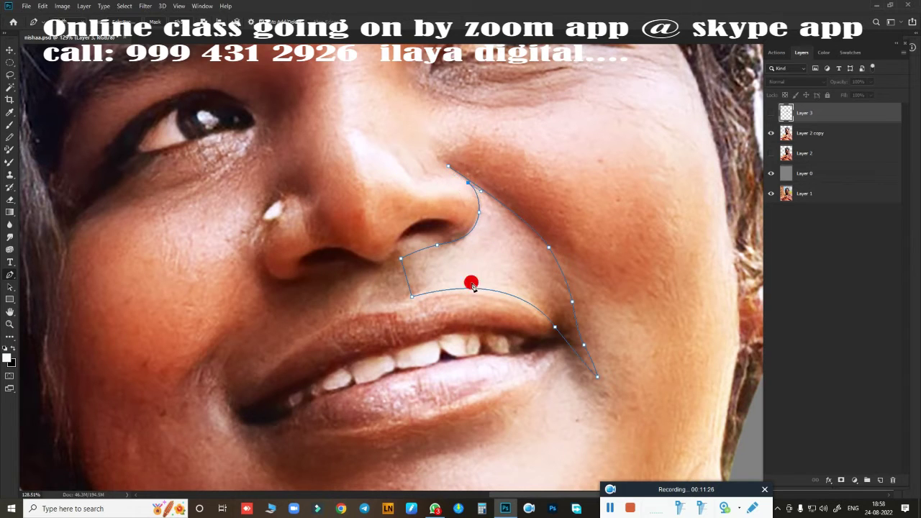
pyautogui.hotkey('ctrl', 'Return')
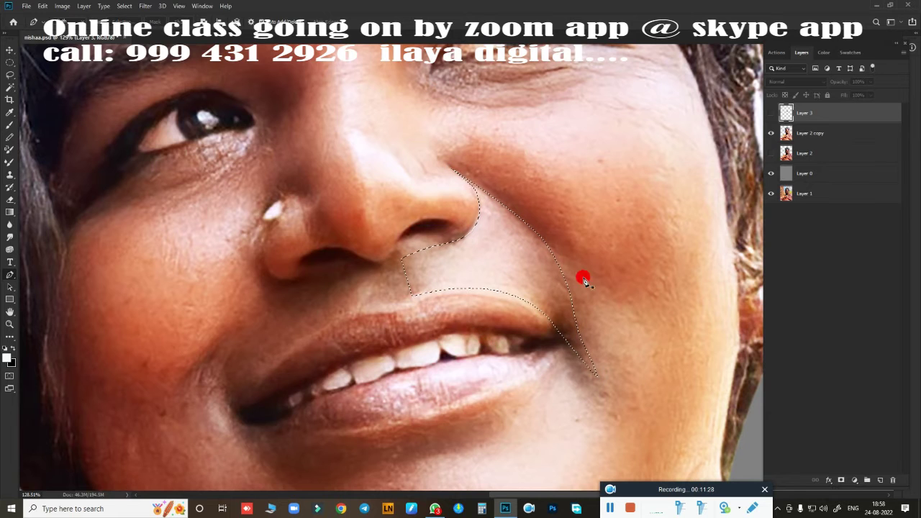
# Step: Show Layer 3 and smudge the cheek and nose-edge skin inside the selection
pyautogui.click(770, 113)
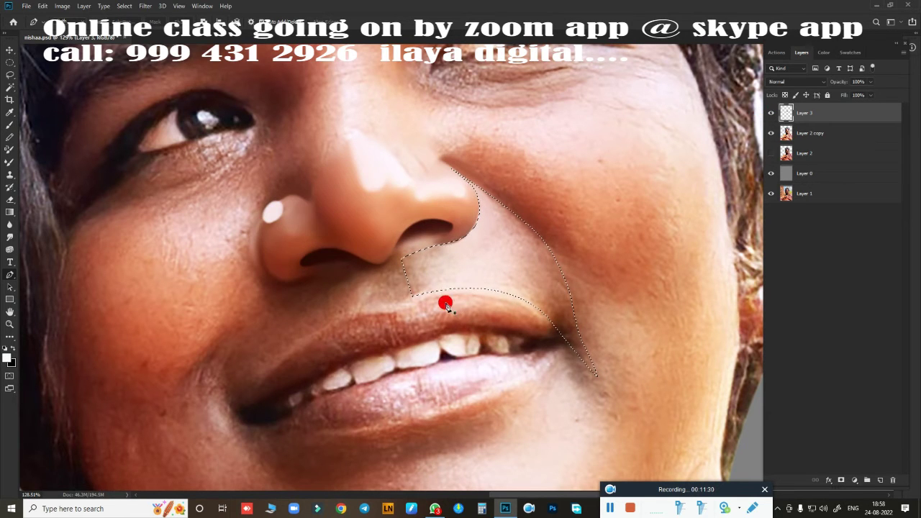
pyautogui.moveTo(446, 302)
pyautogui.mouseDown()
pyautogui.moveTo(489, 262)
pyautogui.moveTo(419, 302)
pyautogui.mouseUp()
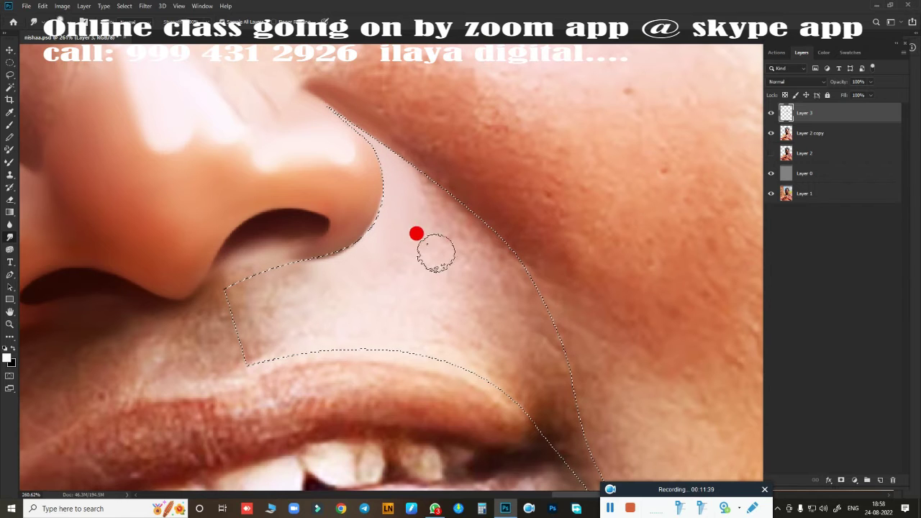
pyautogui.moveTo(444, 194); pyautogui.dragTo(496, 239)
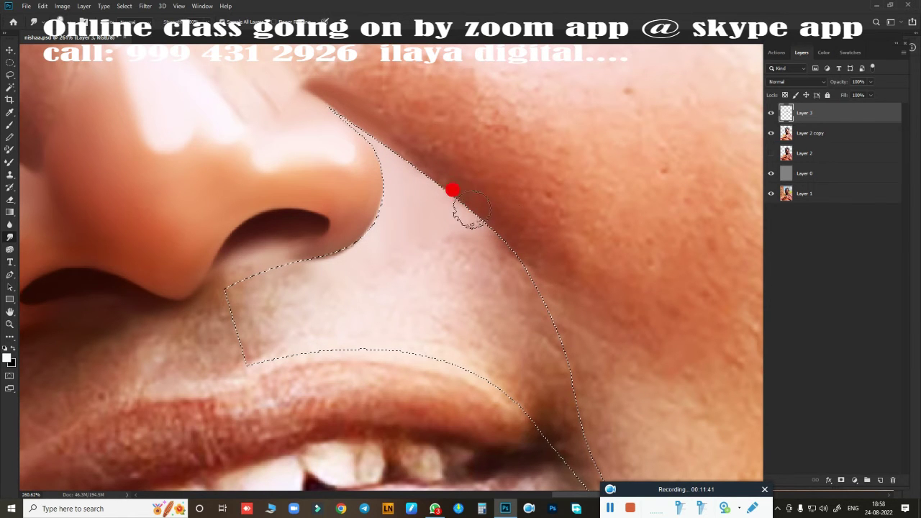
pyautogui.moveTo(471, 208); pyautogui.dragTo(390, 228)
pyautogui.moveTo(322, 274); pyautogui.dragTo(249, 307)
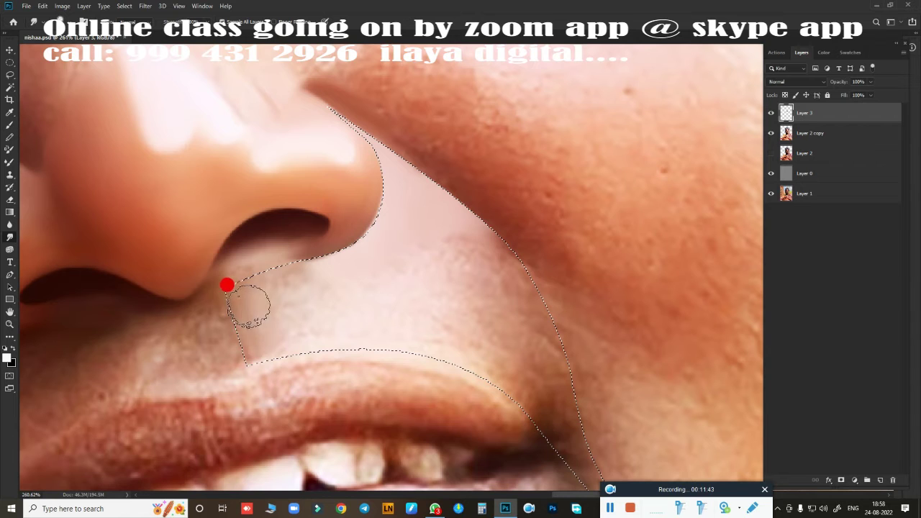
pyautogui.moveTo(226, 269)
pyautogui.mouseDown()
pyautogui.moveTo(307, 242)
pyautogui.moveTo(374, 185)
pyautogui.moveTo(355, 223)
pyautogui.moveTo(281, 287)
pyautogui.moveTo(314, 292)
pyautogui.moveTo(257, 312)
pyautogui.moveTo(229, 347)
pyautogui.moveTo(265, 285)
pyautogui.moveTo(267, 298)
pyautogui.moveTo(382, 220)
pyautogui.moveTo(410, 211)
pyautogui.moveTo(493, 241)
pyautogui.moveTo(378, 238)
pyautogui.moveTo(304, 273)
pyautogui.moveTo(409, 156)
pyautogui.moveTo(526, 324)
pyautogui.moveTo(501, 234)
pyautogui.moveTo(298, 206)
pyautogui.moveTo(470, 199)
pyautogui.moveTo(497, 232)
pyautogui.moveTo(458, 141)
pyautogui.moveTo(425, 195)
pyautogui.moveTo(450, 237)
pyautogui.moveTo(488, 241)
pyautogui.moveTo(532, 314)
pyautogui.moveTo(438, 185)
pyautogui.moveTo(442, 134)
pyautogui.moveTo(376, 209)
pyautogui.moveTo(448, 263)
pyautogui.moveTo(489, 218)
pyautogui.moveTo(482, 226)
pyautogui.moveTo(546, 235)
pyautogui.mouseUp()
pyautogui.moveTo(528, 297); pyautogui.dragTo(508, 319)
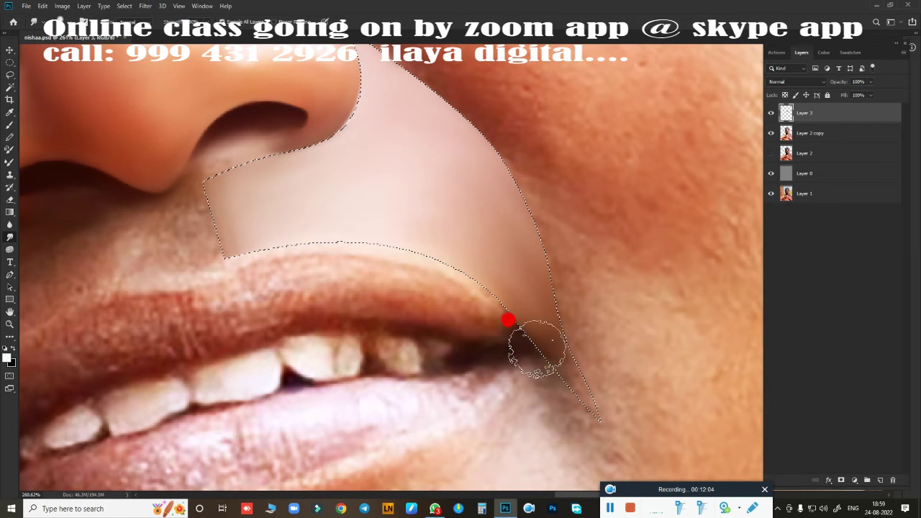
# Step: Smudge the skin near the nostril and along the upper-lip edge
pyautogui.hotkey('ctrl', 'd')
pyautogui.moveTo(361, 266)
pyautogui.mouseDown()
pyautogui.moveTo(383, 384)
pyautogui.moveTo(370, 381)
pyautogui.mouseUp()
pyautogui.hotkey('ctrl', 'z')
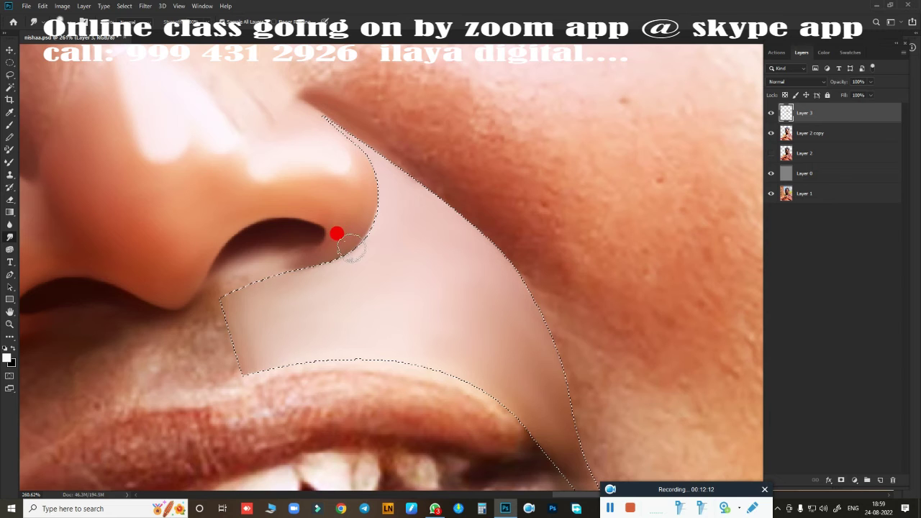
pyautogui.moveTo(350, 246)
pyautogui.mouseDown()
pyautogui.moveTo(358, 223)
pyautogui.moveTo(388, 195)
pyautogui.moveTo(295, 278)
pyautogui.moveTo(275, 270)
pyautogui.moveTo(243, 283)
pyautogui.moveTo(218, 326)
pyautogui.moveTo(405, 393)
pyautogui.mouseUp()
pyautogui.moveTo(396, 362); pyautogui.dragTo(517, 210)
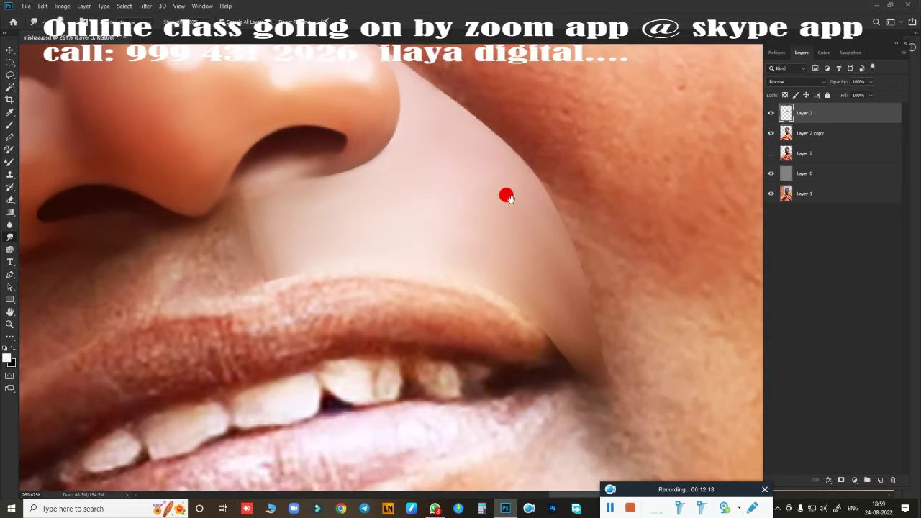
pyautogui.moveTo(360, 234)
pyautogui.mouseDown()
pyautogui.moveTo(480, 251)
pyautogui.moveTo(469, 241)
pyautogui.moveTo(558, 285)
pyautogui.moveTo(424, 226)
pyautogui.moveTo(301, 235)
pyautogui.moveTo(594, 222)
pyautogui.moveTo(623, 261)
pyautogui.moveTo(655, 357)
pyautogui.mouseUp()
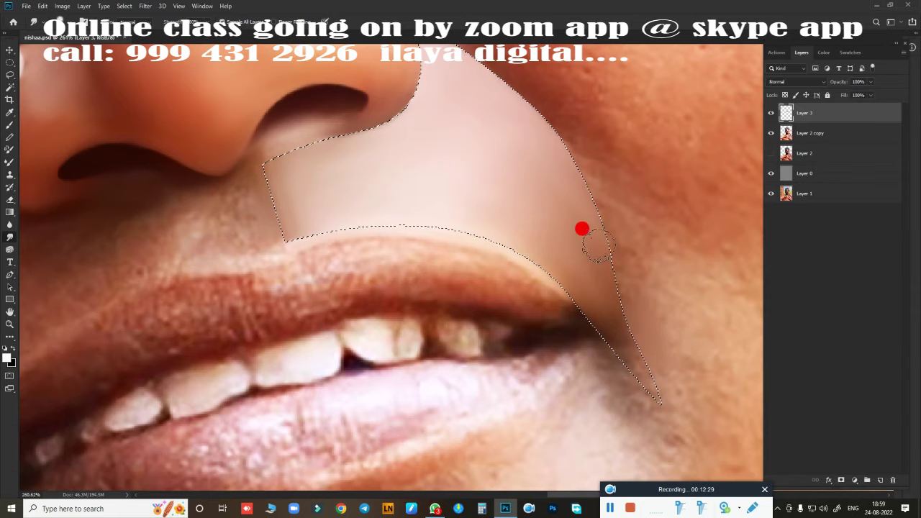
# Step: Blend the patch's edges up to the nose corner and down toward the mouth
pyautogui.scroll(5, 581, 229)
pyautogui.moveTo(296, 208); pyautogui.dragTo(278, 187)
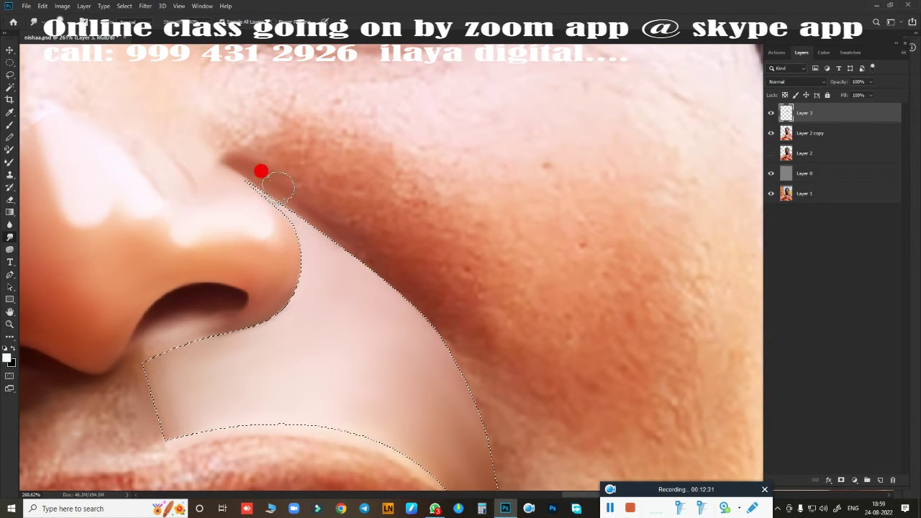
pyautogui.moveTo(281, 188)
pyautogui.mouseDown()
pyautogui.moveTo(314, 208)
pyautogui.moveTo(333, 239)
pyautogui.moveTo(276, 181)
pyautogui.moveTo(379, 267)
pyautogui.mouseUp()
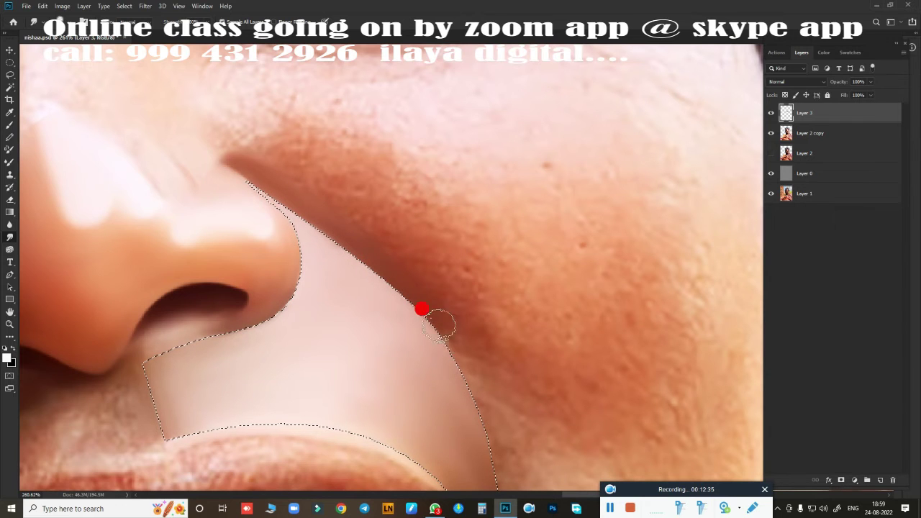
pyautogui.moveTo(438, 324)
pyautogui.mouseDown()
pyautogui.moveTo(468, 362)
pyautogui.moveTo(460, 354)
pyautogui.moveTo(457, 380)
pyautogui.moveTo(480, 364)
pyautogui.moveTo(456, 306)
pyautogui.moveTo(324, 208)
pyautogui.moveTo(465, 374)
pyautogui.mouseUp()
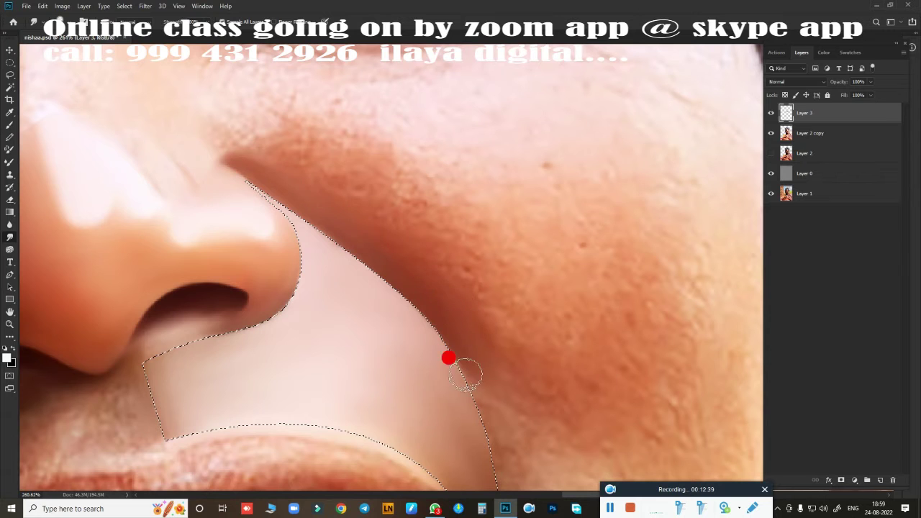
pyautogui.scroll(-4, 489, 317)
pyautogui.scroll(-1, 512, 266)
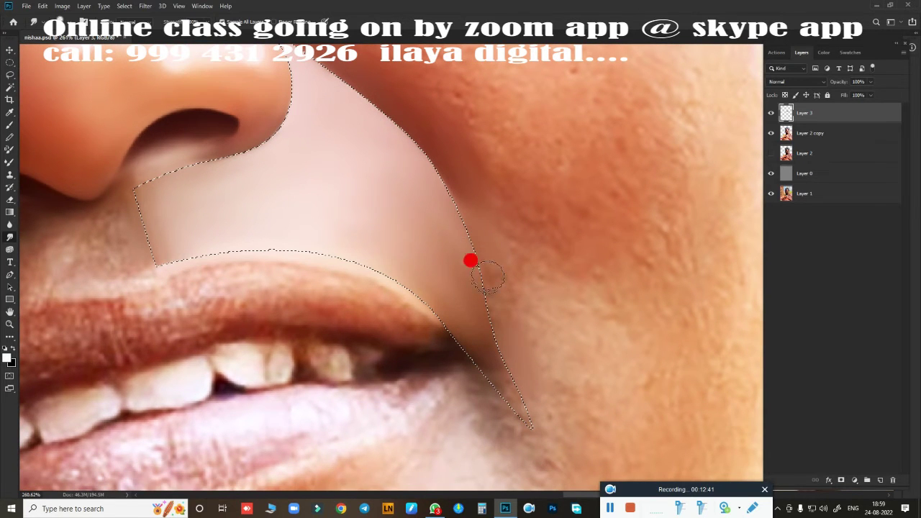
pyautogui.moveTo(488, 275)
pyautogui.mouseDown()
pyautogui.moveTo(511, 324)
pyautogui.moveTo(478, 233)
pyautogui.moveTo(444, 205)
pyautogui.moveTo(481, 285)
pyautogui.moveTo(508, 274)
pyautogui.moveTo(565, 300)
pyautogui.moveTo(585, 298)
pyautogui.moveTo(524, 297)
pyautogui.moveTo(554, 302)
pyautogui.moveTo(542, 306)
pyautogui.moveTo(532, 284)
pyautogui.mouseUp()
pyautogui.scroll(-5, 525, 288)
# Step: Erase stray paint by the mouth corner and blur the patch's nose and cheek edges
pyautogui.press('e')
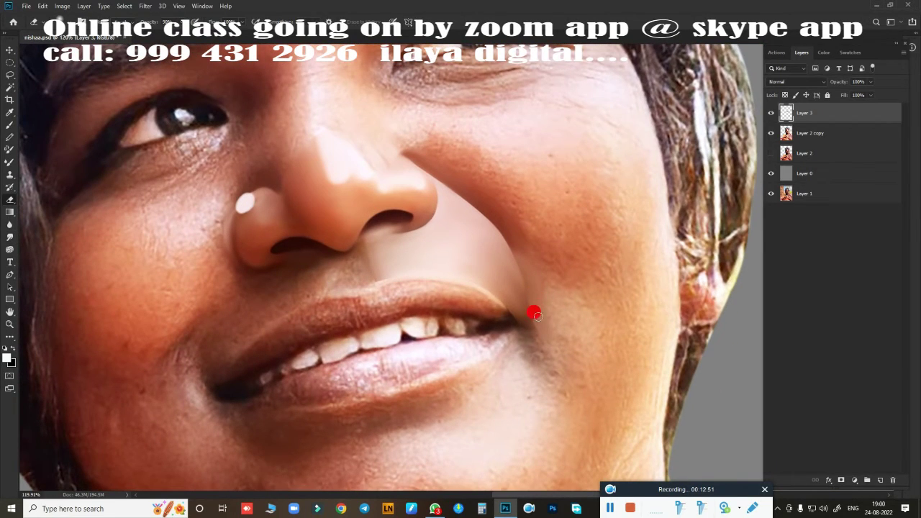
pyautogui.moveTo(514, 311)
pyautogui.mouseDown()
pyautogui.moveTo(523, 302)
pyautogui.moveTo(461, 332)
pyautogui.mouseUp()
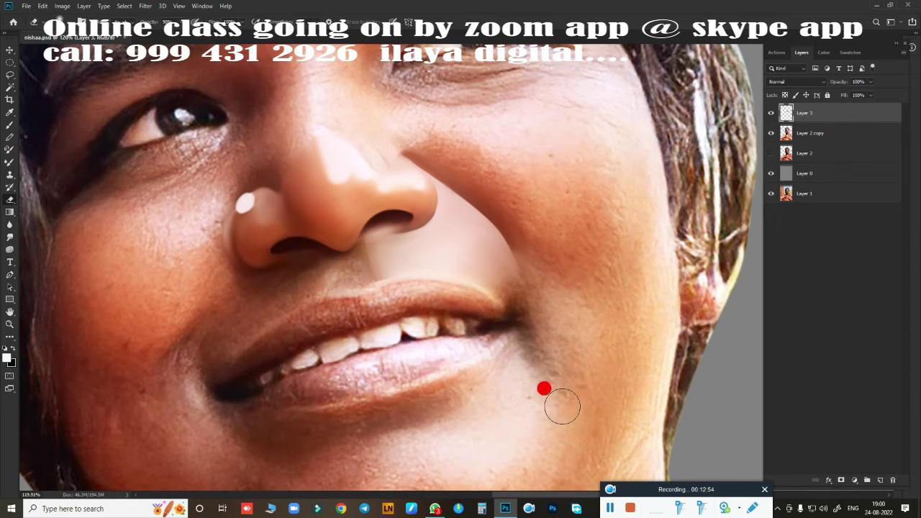
pyautogui.moveTo(543, 389)
pyautogui.mouseDown()
pyautogui.moveTo(441, 343)
pyautogui.moveTo(431, 288)
pyautogui.moveTo(420, 289)
pyautogui.moveTo(462, 270)
pyautogui.moveTo(433, 372)
pyautogui.moveTo(431, 353)
pyautogui.mouseUp()
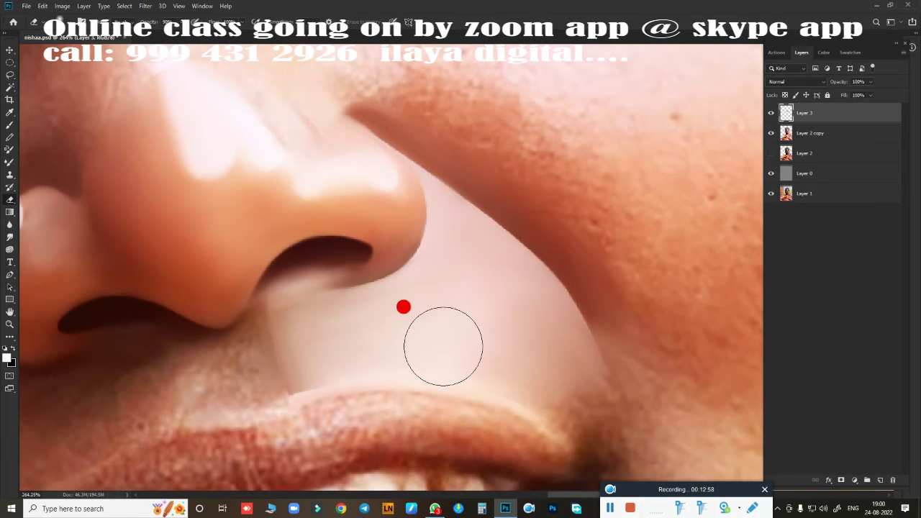
pyautogui.press('r')
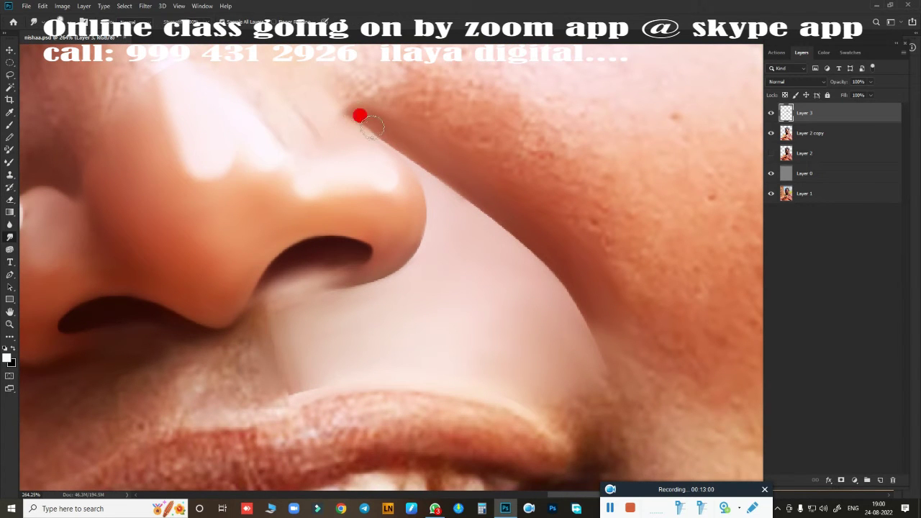
pyautogui.moveTo(360, 115)
pyautogui.mouseDown()
pyautogui.moveTo(352, 109)
pyautogui.moveTo(500, 211)
pyautogui.moveTo(525, 246)
pyautogui.mouseUp()
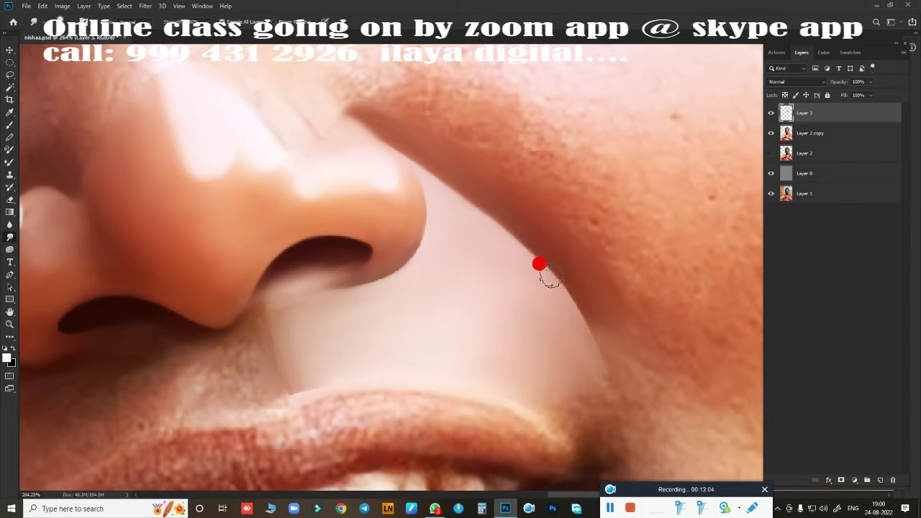
pyautogui.moveTo(584, 312); pyautogui.dragTo(601, 336)
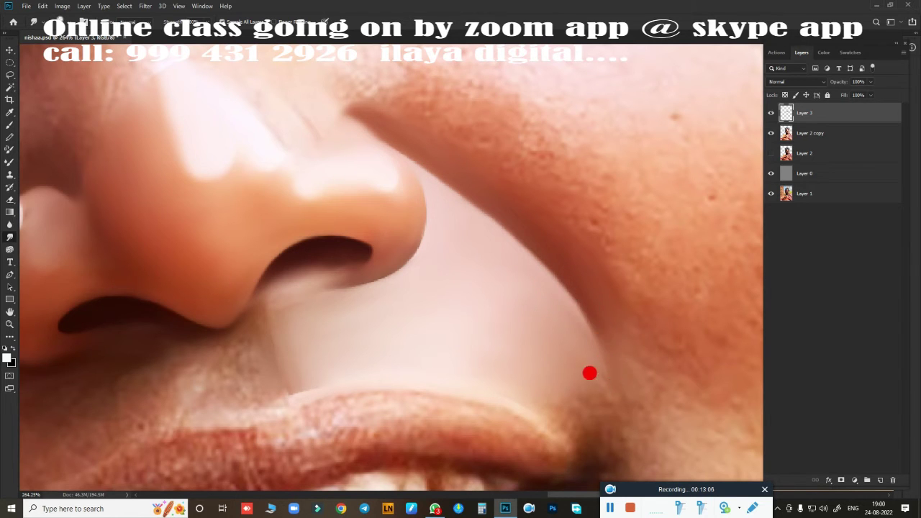
# Step: Blur the lip-corner edge and the skin from upper lip to under the nostril
pyautogui.moveTo(589, 372)
pyautogui.mouseDown()
pyautogui.moveTo(581, 393)
pyautogui.moveTo(583, 372)
pyautogui.moveTo(582, 382)
pyautogui.moveTo(539, 371)
pyautogui.moveTo(535, 387)
pyautogui.moveTo(554, 347)
pyautogui.mouseUp()
pyautogui.moveTo(573, 394)
pyautogui.mouseDown()
pyautogui.moveTo(579, 398)
pyautogui.moveTo(571, 353)
pyautogui.moveTo(537, 387)
pyautogui.moveTo(541, 352)
pyautogui.moveTo(269, 333)
pyautogui.moveTo(280, 328)
pyautogui.mouseUp()
pyautogui.moveTo(291, 386)
pyautogui.mouseDown()
pyautogui.moveTo(403, 312)
pyautogui.moveTo(417, 233)
pyautogui.mouseUp()
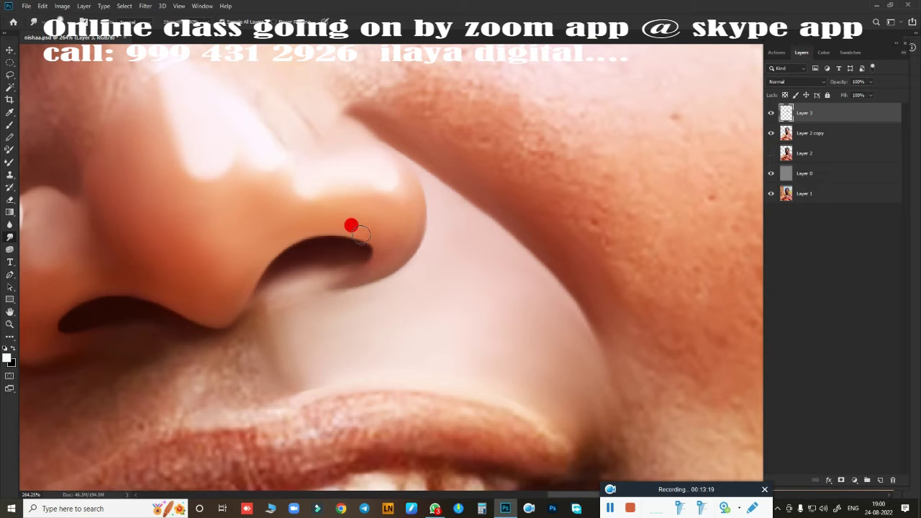
pyautogui.moveTo(324, 281); pyautogui.dragTo(280, 306)
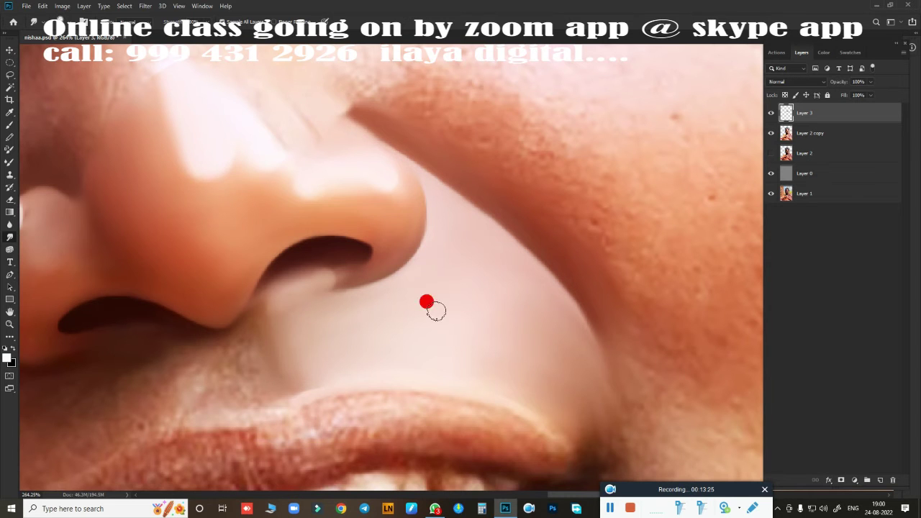
pyautogui.hotkey('ctrl', '0')
pyautogui.keyDown('alt'); pyautogui.scroll(2, 501, 287); pyautogui.keyUp('alt')
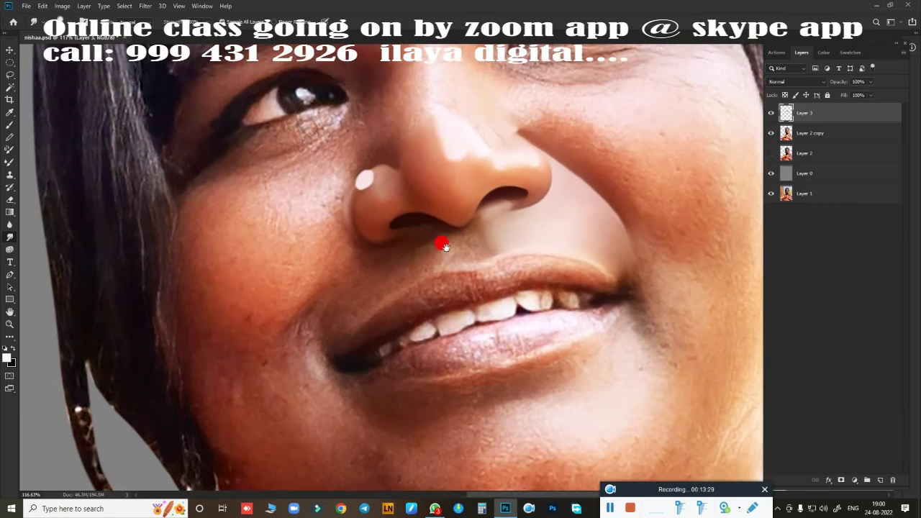
# Step: Trace a Pen path down the nose's left side, across the tip and up the right side
pyautogui.scroll(2, 440, 241)
pyautogui.scroll(1, 419, 342)
pyautogui.scroll(1, 460, 320)
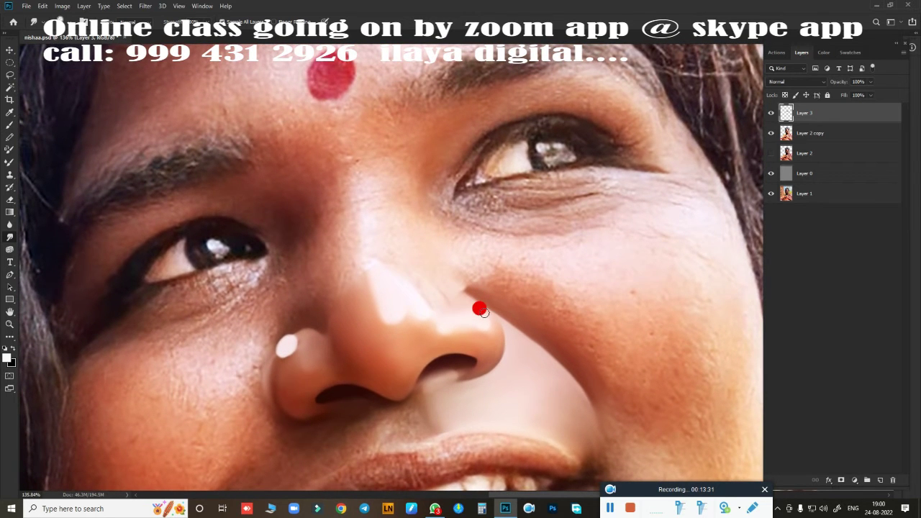
pyautogui.press('p')
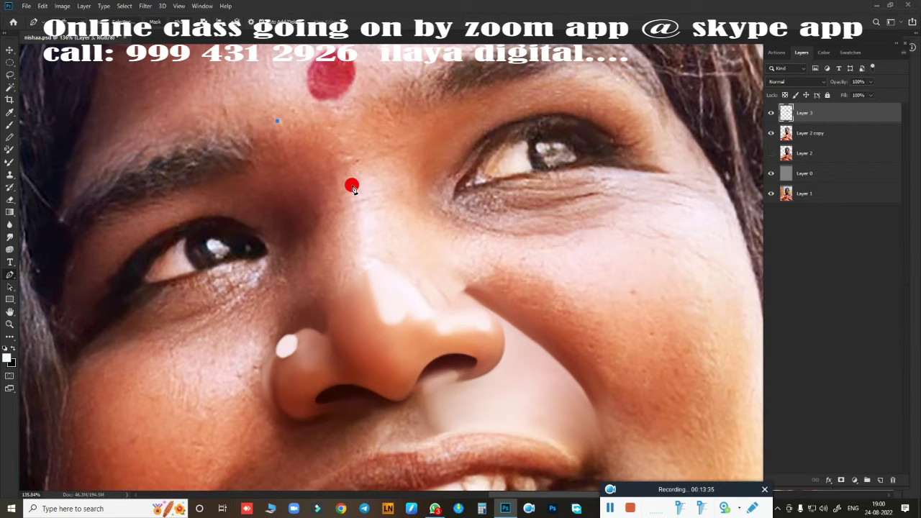
pyautogui.moveTo(351, 187); pyautogui.dragTo(362, 242)
pyautogui.moveTo(383, 324); pyautogui.dragTo(389, 338)
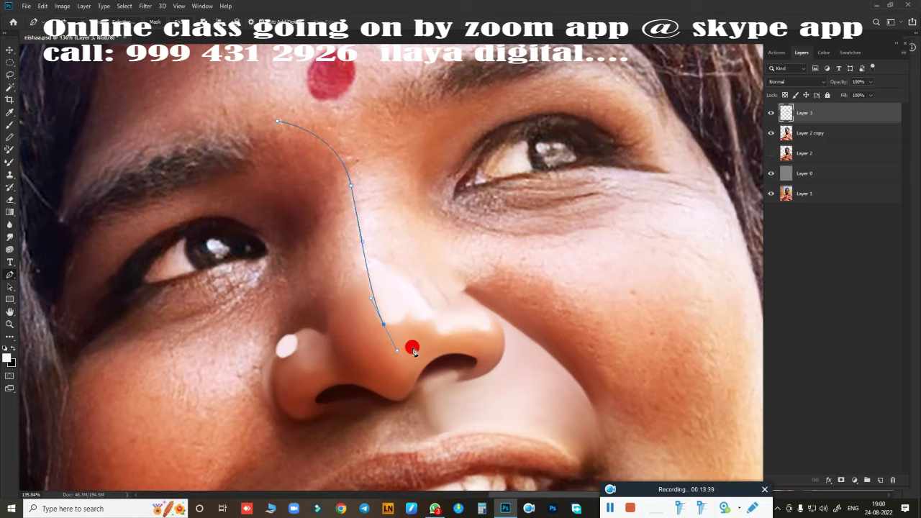
pyautogui.click(492, 330)
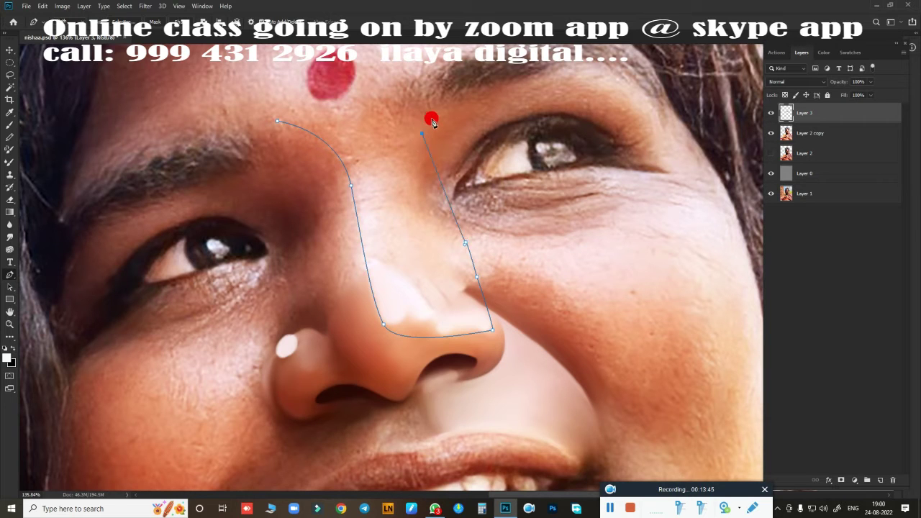
pyautogui.moveTo(432, 121); pyautogui.dragTo(471, 52)
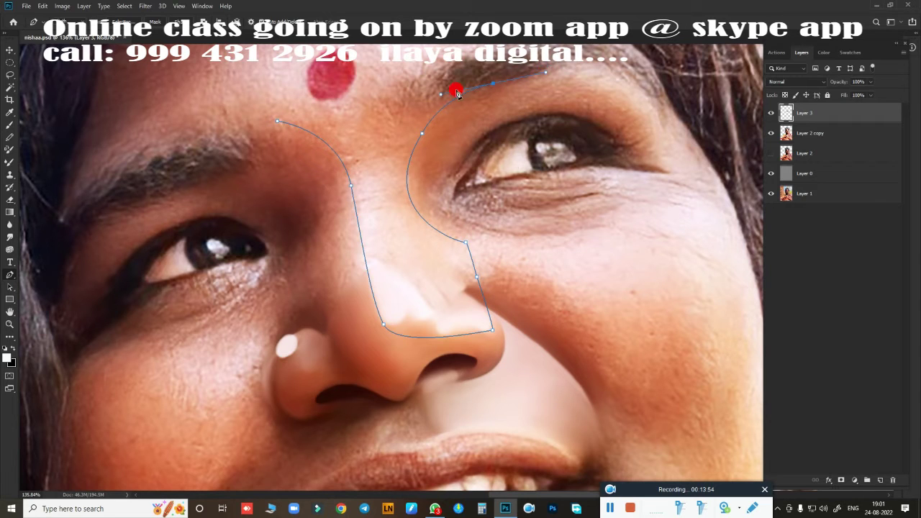
# Step: Convert the nose outline to a selection and smudge the skin up the nose bridge
pyautogui.hotkey('ctrl', 'Return')
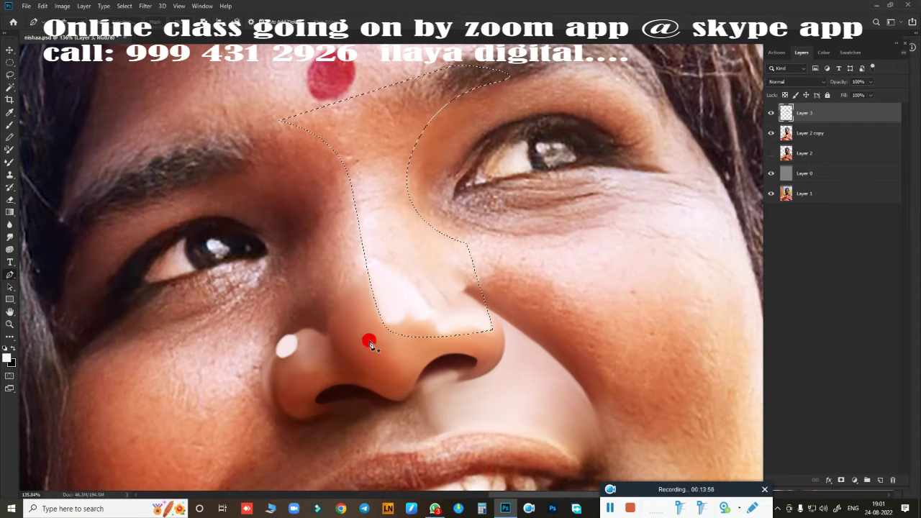
pyautogui.scroll(2, 384, 267)
pyautogui.moveTo(391, 252); pyautogui.dragTo(388, 317)
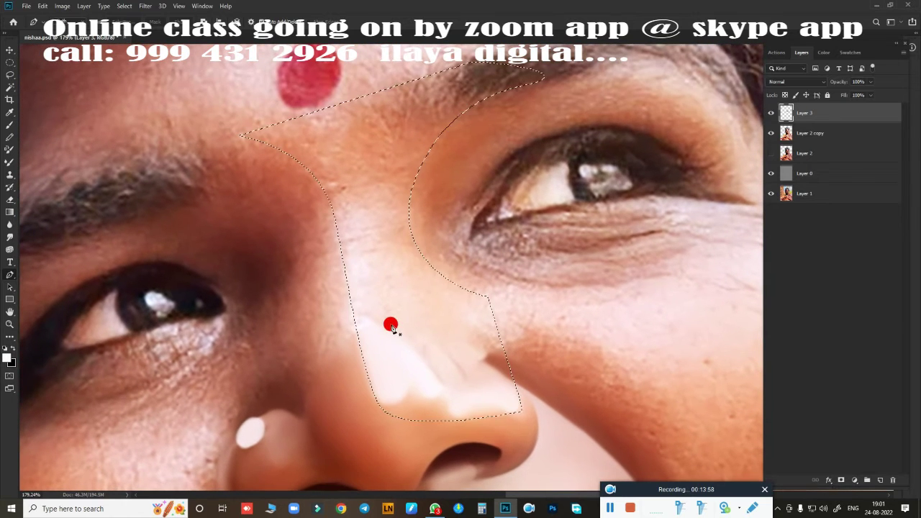
pyautogui.press('j')
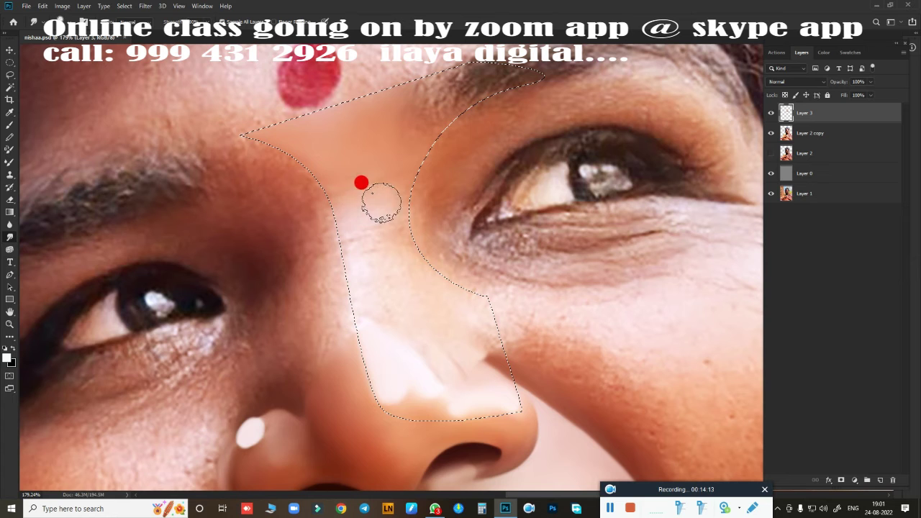
pyautogui.moveTo(381, 203)
pyautogui.mouseDown()
pyautogui.moveTo(406, 247)
pyautogui.moveTo(393, 214)
pyautogui.moveTo(422, 253)
pyautogui.moveTo(471, 287)
pyautogui.moveTo(392, 197)
pyautogui.moveTo(456, 257)
pyautogui.moveTo(335, 226)
pyautogui.moveTo(325, 233)
pyautogui.moveTo(341, 230)
pyautogui.moveTo(343, 285)
pyautogui.moveTo(327, 243)
pyautogui.moveTo(323, 180)
pyautogui.moveTo(290, 189)
pyautogui.moveTo(355, 243)
pyautogui.moveTo(405, 329)
pyautogui.moveTo(468, 380)
pyautogui.moveTo(442, 376)
pyautogui.moveTo(425, 353)
pyautogui.moveTo(433, 385)
pyautogui.moveTo(413, 302)
pyautogui.moveTo(396, 283)
pyautogui.moveTo(413, 250)
pyautogui.mouseUp()
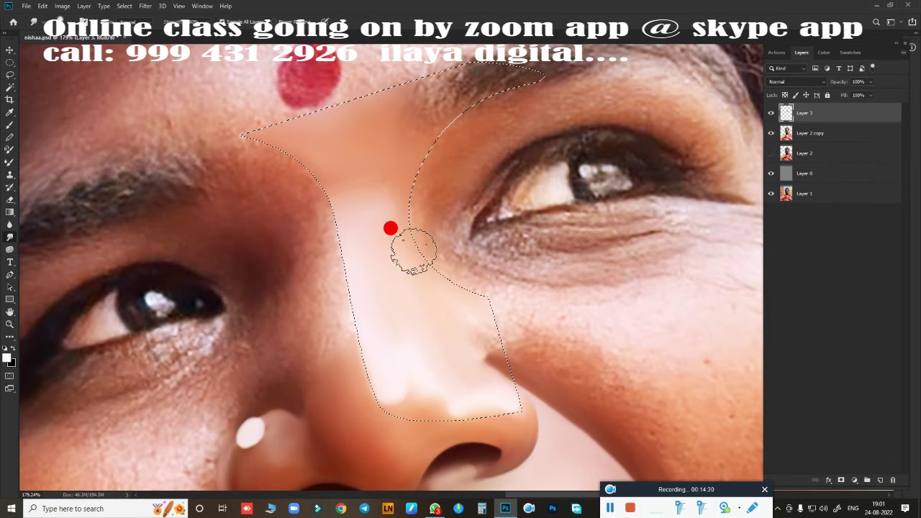
pyautogui.moveTo(448, 282); pyautogui.dragTo(352, 207)
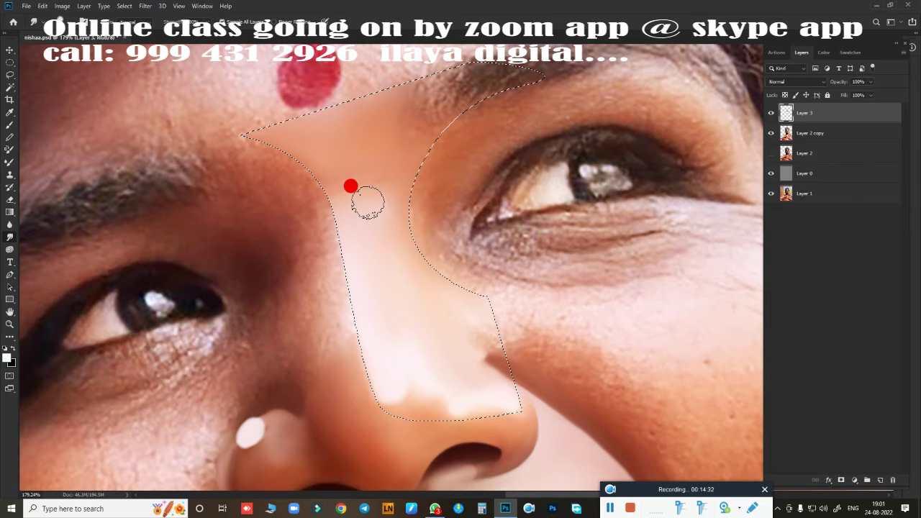
pyautogui.moveTo(398, 208)
pyautogui.mouseDown()
pyautogui.moveTo(350, 170)
pyautogui.moveTo(309, 158)
pyautogui.mouseUp()
# Step: Smooth the skin along the nose's left edge and clear the selection
pyautogui.click(164, 514)
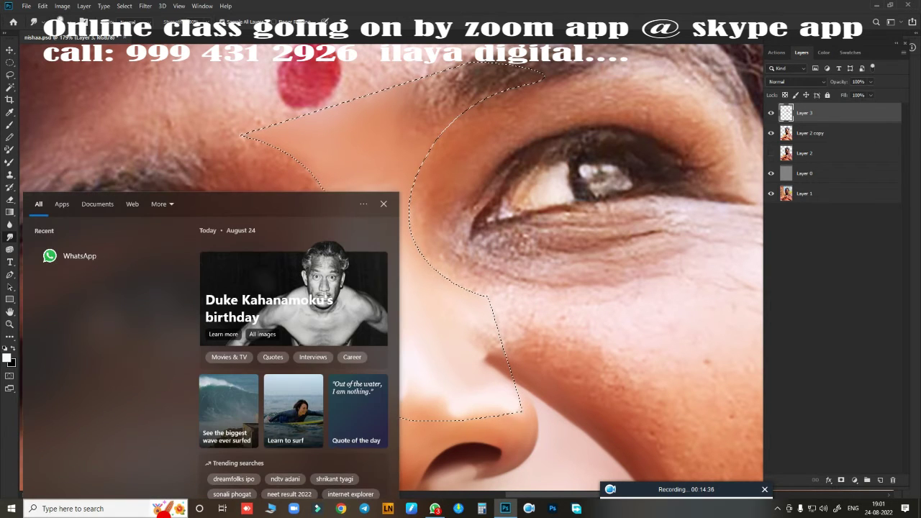
pyautogui.click(450, 244)
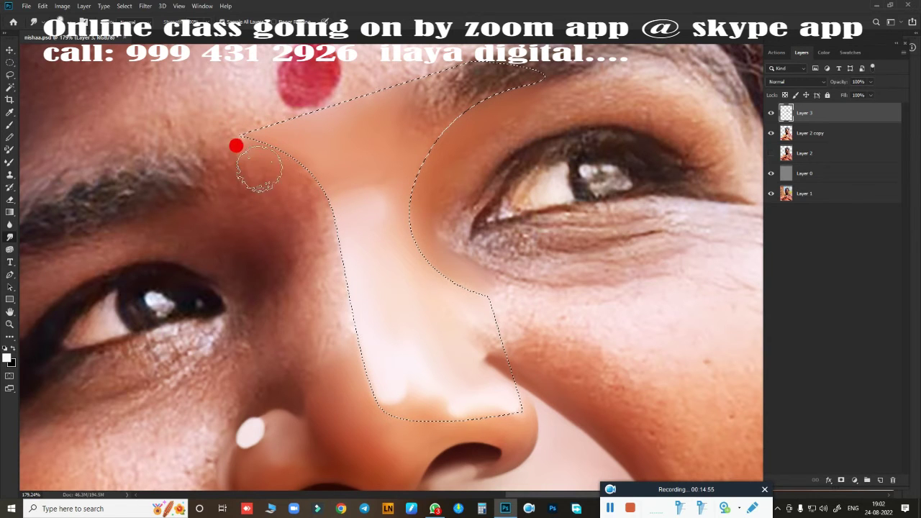
pyautogui.moveTo(259, 167); pyautogui.dragTo(324, 214)
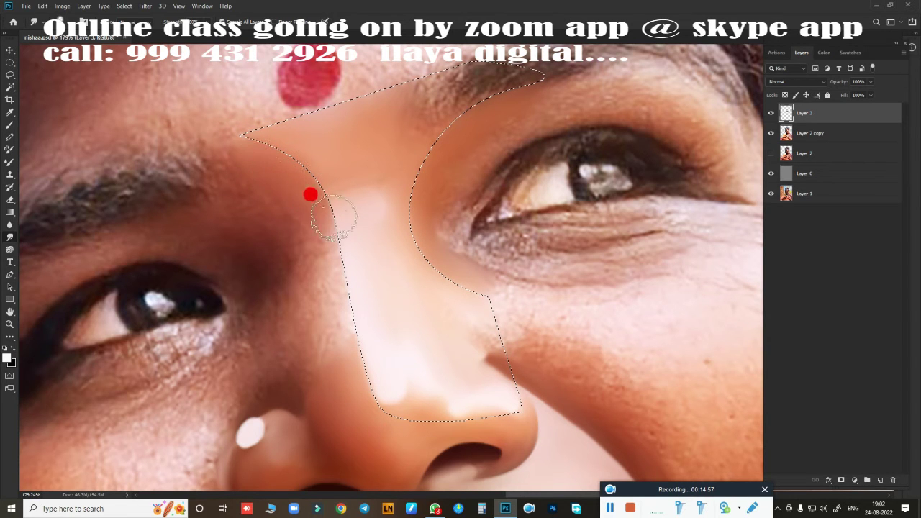
pyautogui.moveTo(340, 314)
pyautogui.mouseDown()
pyautogui.moveTo(324, 329)
pyautogui.moveTo(329, 386)
pyautogui.moveTo(339, 395)
pyautogui.moveTo(325, 301)
pyautogui.moveTo(331, 242)
pyautogui.moveTo(337, 270)
pyautogui.mouseUp()
pyautogui.moveTo(323, 214)
pyautogui.mouseDown()
pyautogui.moveTo(307, 186)
pyautogui.moveTo(349, 308)
pyautogui.moveTo(335, 298)
pyautogui.moveTo(349, 343)
pyautogui.moveTo(349, 305)
pyautogui.moveTo(335, 362)
pyautogui.moveTo(323, 356)
pyautogui.moveTo(325, 315)
pyautogui.moveTo(284, 205)
pyautogui.moveTo(309, 256)
pyautogui.moveTo(304, 223)
pyautogui.moveTo(330, 315)
pyautogui.moveTo(338, 366)
pyautogui.moveTo(329, 370)
pyautogui.moveTo(308, 212)
pyautogui.moveTo(411, 403)
pyautogui.moveTo(412, 383)
pyautogui.moveTo(442, 407)
pyautogui.moveTo(479, 393)
pyautogui.moveTo(394, 318)
pyautogui.moveTo(386, 252)
pyautogui.moveTo(265, 142)
pyautogui.mouseUp()
pyautogui.hotkey('ctrl', 'd')
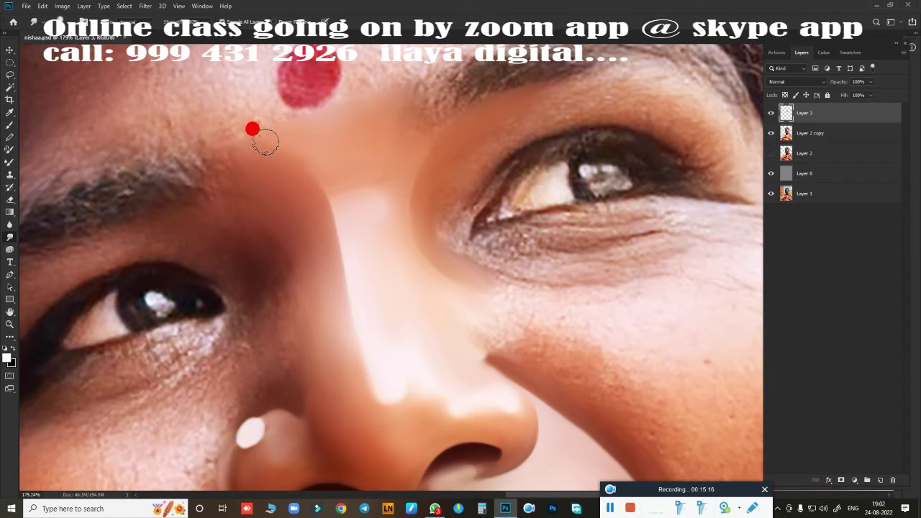
# Step: Smudge the nose bridge into the forehead and brow skin, with no selection active
pyautogui.moveTo(308, 171)
pyautogui.mouseDown()
pyautogui.moveTo(341, 220)
pyautogui.moveTo(343, 276)
pyautogui.moveTo(379, 406)
pyautogui.moveTo(319, 165)
pyautogui.moveTo(319, 189)
pyautogui.moveTo(359, 294)
pyautogui.moveTo(362, 376)
pyautogui.moveTo(329, 309)
pyautogui.moveTo(446, 247)
pyautogui.moveTo(438, 146)
pyautogui.moveTo(466, 120)
pyautogui.moveTo(420, 203)
pyautogui.moveTo(436, 137)
pyautogui.moveTo(416, 166)
pyautogui.moveTo(433, 269)
pyautogui.moveTo(487, 307)
pyautogui.moveTo(460, 281)
pyautogui.moveTo(410, 179)
pyautogui.moveTo(340, 170)
pyautogui.moveTo(368, 209)
pyautogui.moveTo(432, 396)
pyautogui.moveTo(386, 379)
pyautogui.moveTo(388, 388)
pyautogui.moveTo(580, 396)
pyautogui.mouseUp()
pyautogui.scroll(-2, 566, 382)
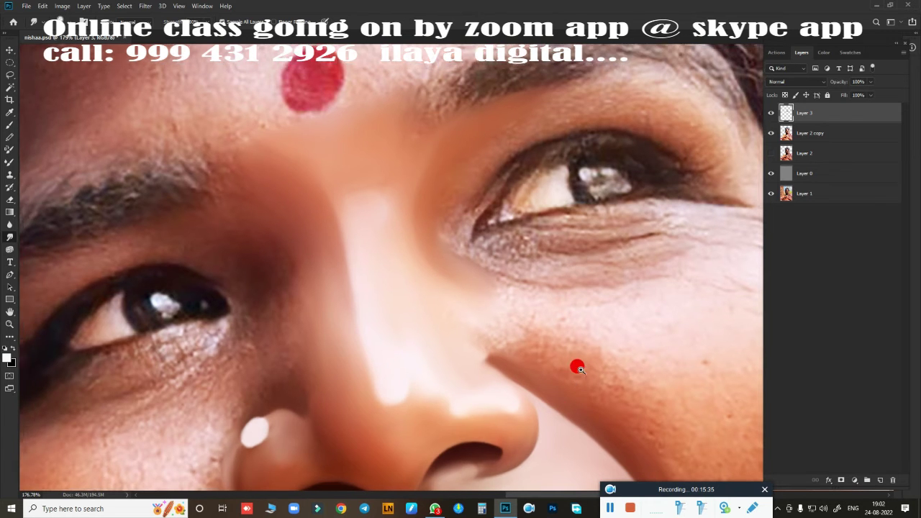
pyautogui.scroll(-2, 576, 365)
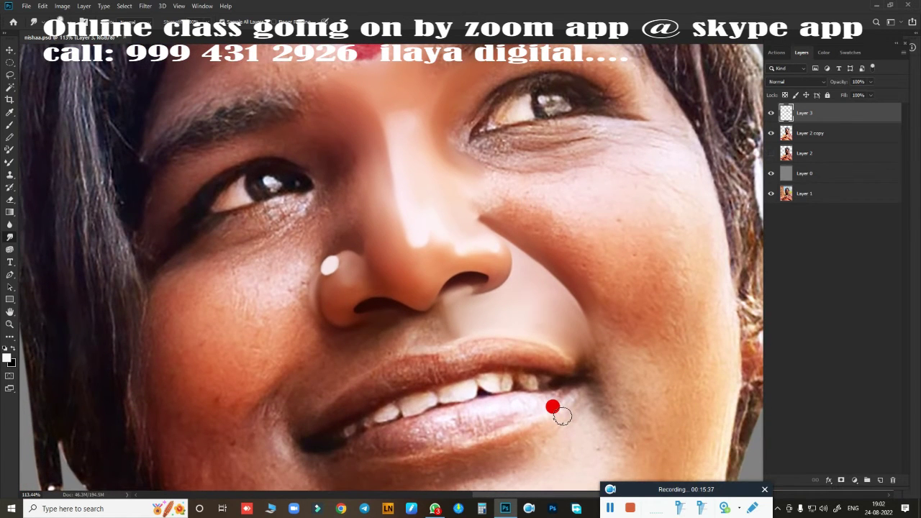
pyautogui.scroll(1, 528, 261)
pyautogui.scroll(1, 501, 272)
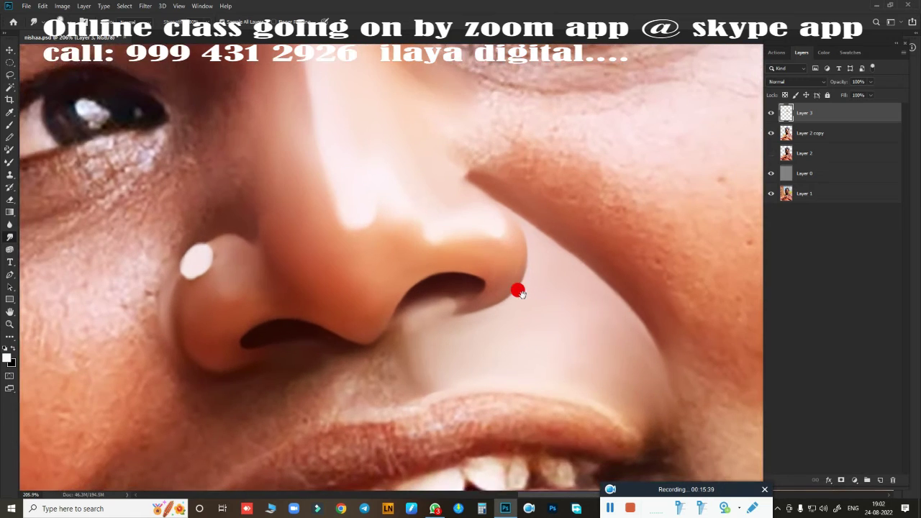
pyautogui.scroll(-3, 565, 189)
pyautogui.scroll(1, 528, 245)
pyautogui.scroll(1, 528, 263)
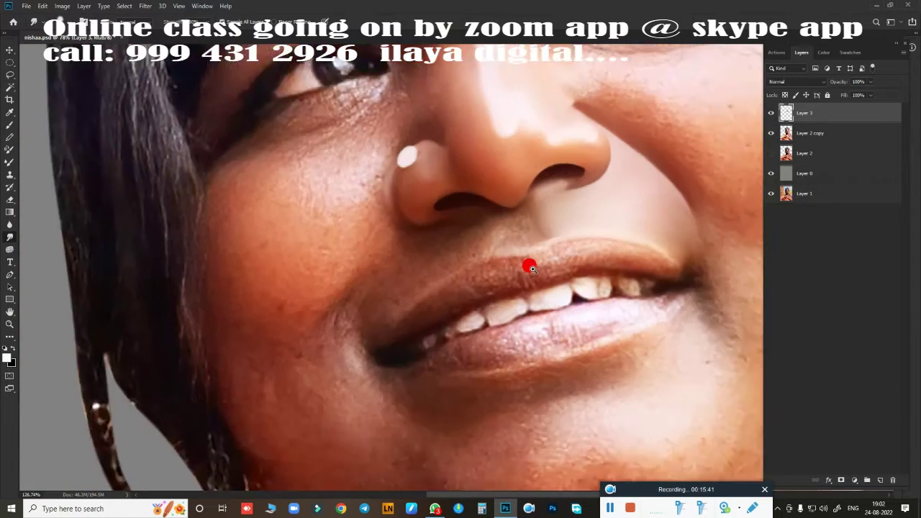
pyautogui.scroll(1, 475, 257)
# Step: Switch to the Pen tool and adjust the zoom around the mouth and cheek
pyautogui.press('p')
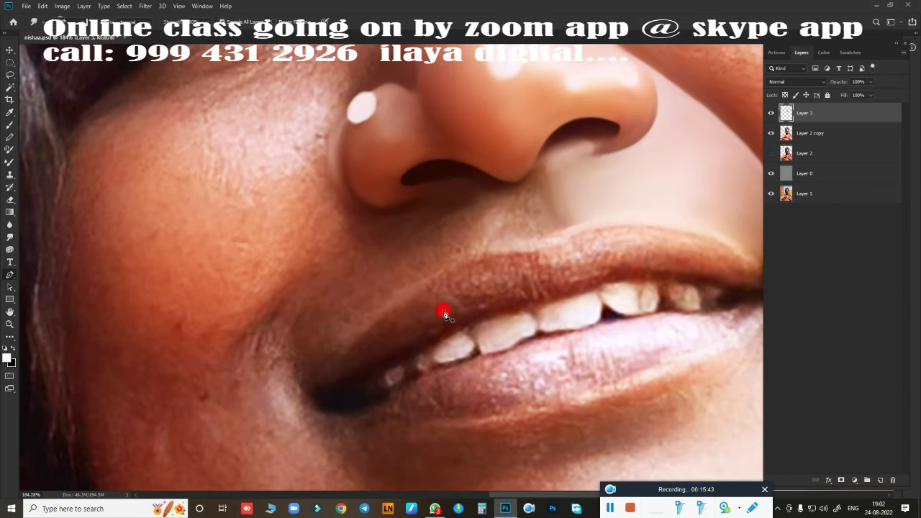
pyautogui.scroll(-3, 413, 323)
pyautogui.scroll(-1, 389, 323)
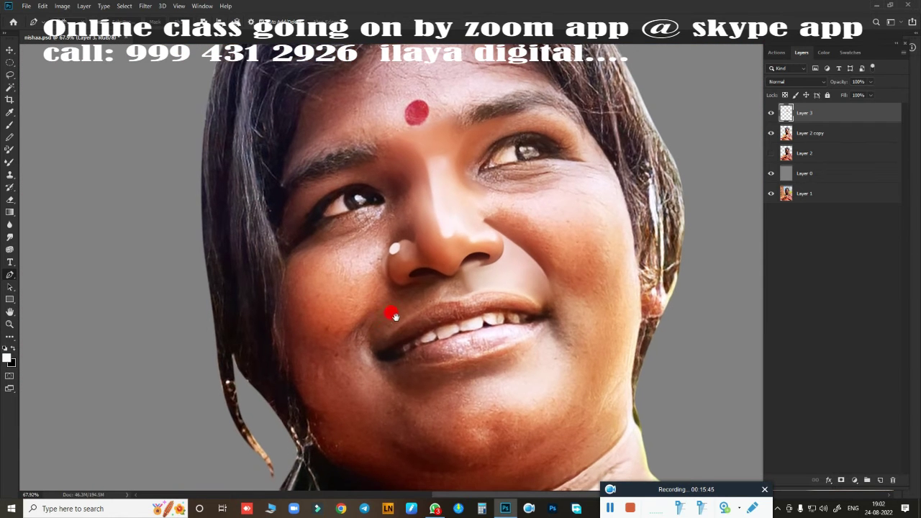
pyautogui.scroll(1, 391, 313)
pyautogui.scroll(1, 390, 288)
pyautogui.scroll(1, 422, 300)
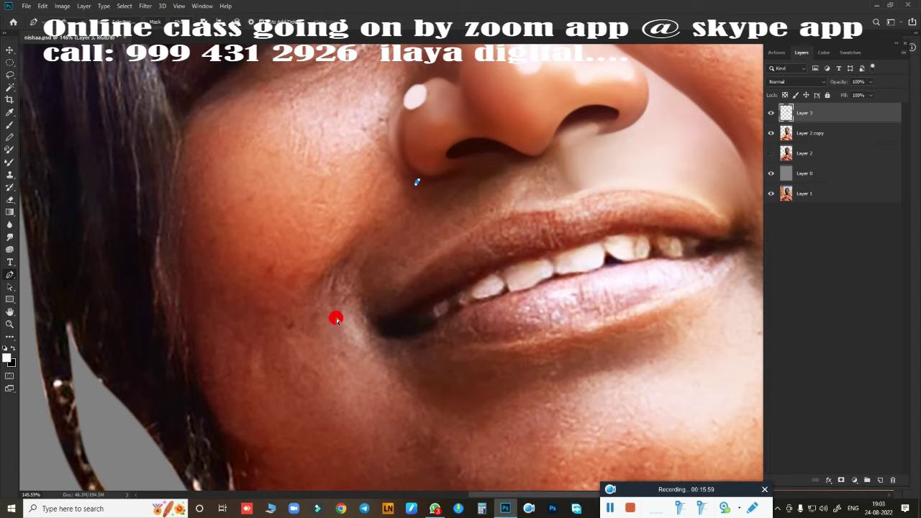
pyautogui.scroll(-2, 407, 331)
pyautogui.scroll(-3, 350, 353)
pyautogui.scroll(2, 376, 353)
pyautogui.scroll(1, 396, 344)
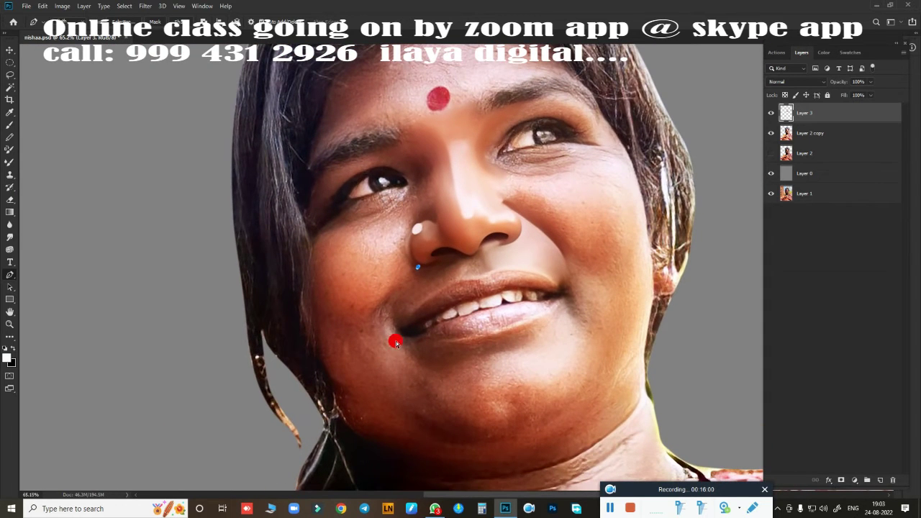
pyautogui.scroll(2, 404, 352)
# Step: Trace a curved Pen path from the mouth corner along the upper lip to beneath the nose
pyautogui.scroll(1, 402, 349)
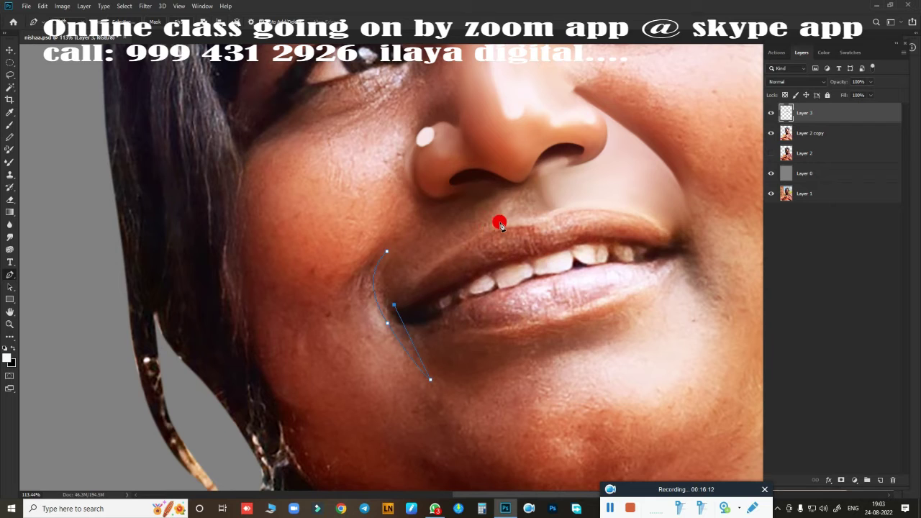
pyautogui.moveTo(502, 223); pyautogui.dragTo(559, 212)
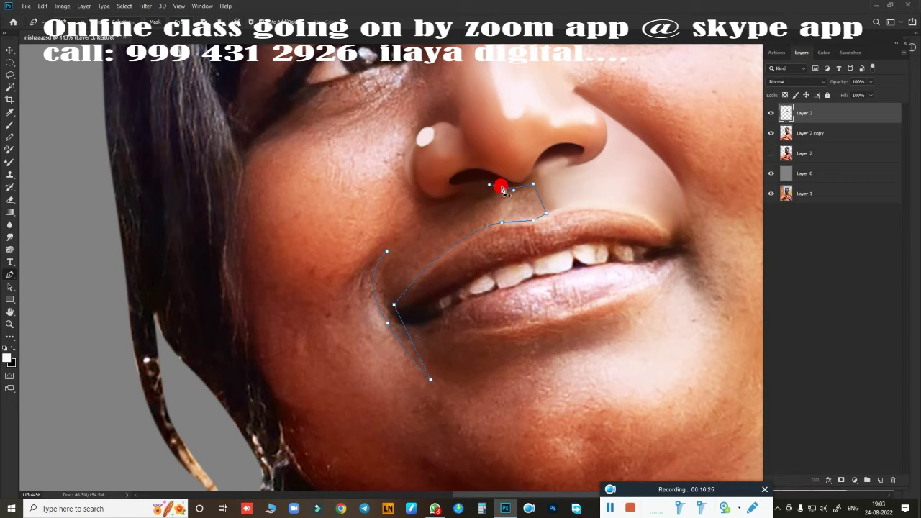
pyautogui.moveTo(463, 200); pyautogui.dragTo(448, 205)
# Step: Load the smile-line path as a selection and smudge the skin below the nose and beside the upper lip
pyautogui.hotkey('ctrl', 'Return')
pyautogui.scroll(2, 448, 276)
pyautogui.scroll(1, 483, 267)
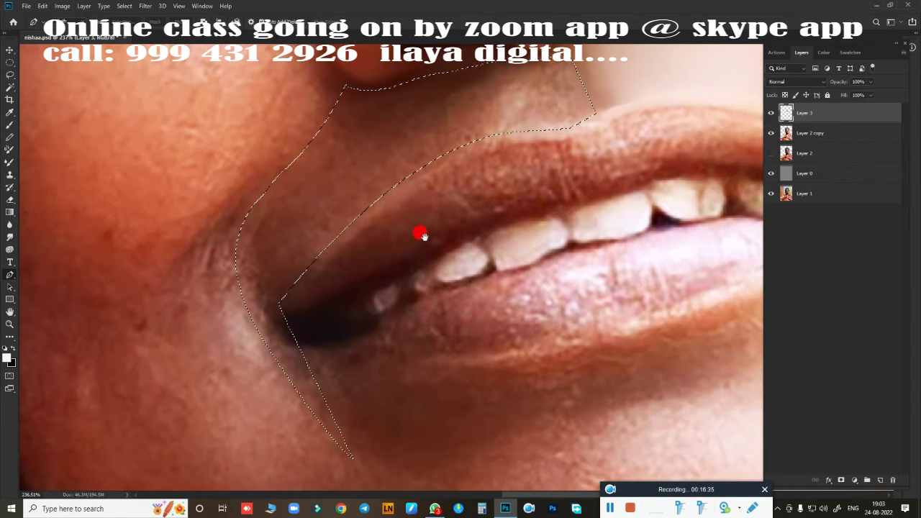
pyautogui.scroll(-2, 424, 288)
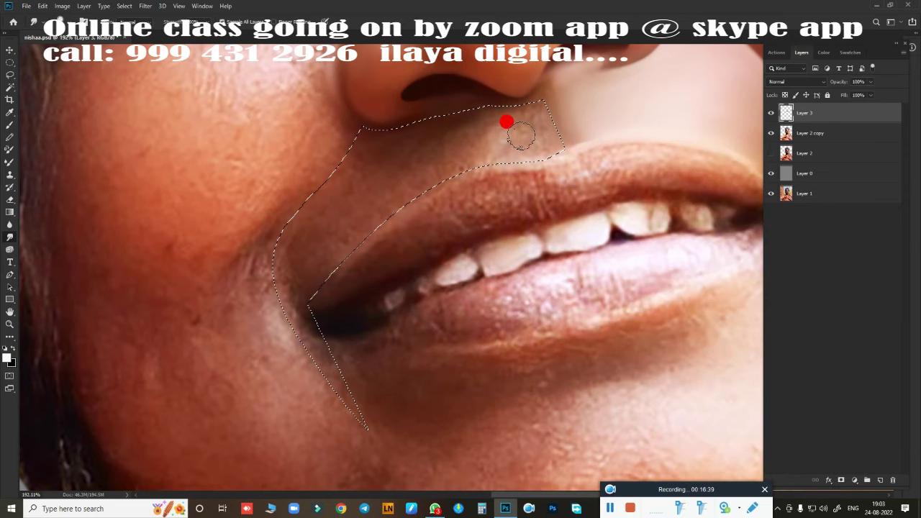
pyautogui.moveTo(521, 134)
pyautogui.mouseDown()
pyautogui.moveTo(512, 126)
pyautogui.moveTo(530, 101)
pyautogui.moveTo(526, 123)
pyautogui.moveTo(539, 148)
pyautogui.moveTo(533, 129)
pyautogui.moveTo(483, 132)
pyautogui.moveTo(479, 120)
pyautogui.moveTo(511, 141)
pyautogui.moveTo(448, 120)
pyautogui.moveTo(360, 134)
pyautogui.moveTo(405, 120)
pyautogui.moveTo(422, 127)
pyautogui.moveTo(447, 114)
pyautogui.moveTo(454, 119)
pyautogui.moveTo(424, 147)
pyautogui.moveTo(425, 161)
pyautogui.moveTo(456, 140)
pyautogui.moveTo(396, 144)
pyautogui.moveTo(468, 128)
pyautogui.moveTo(495, 136)
pyautogui.moveTo(364, 180)
pyautogui.moveTo(340, 176)
pyautogui.moveTo(289, 215)
pyautogui.moveTo(356, 161)
pyautogui.moveTo(405, 181)
pyautogui.moveTo(349, 242)
pyautogui.moveTo(301, 245)
pyautogui.mouseUp()
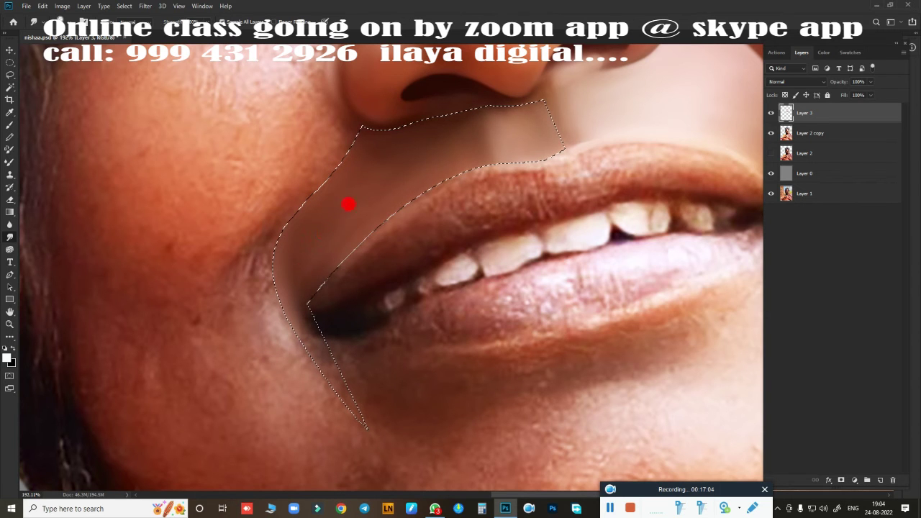
pyautogui.moveTo(325, 271)
pyautogui.mouseDown()
pyautogui.moveTo(364, 151)
pyautogui.moveTo(328, 160)
pyautogui.mouseUp()
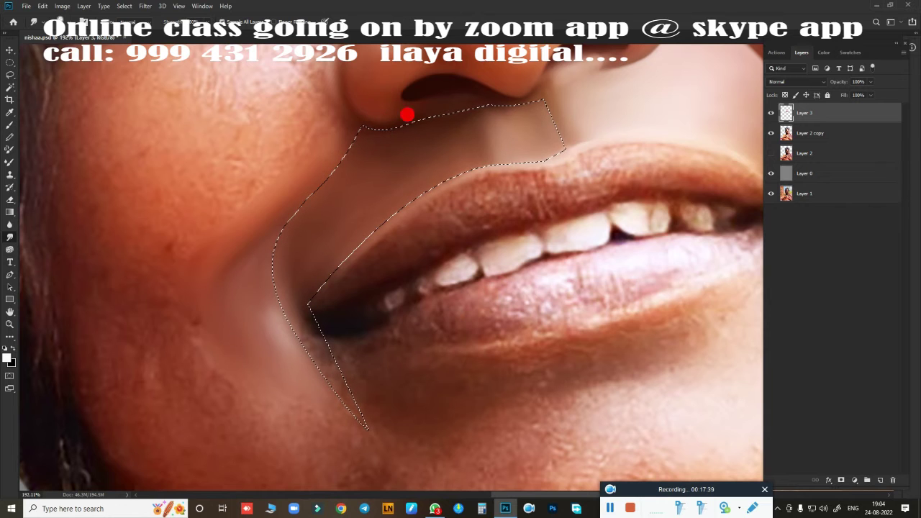
# Step: Clear the mouth-area selection and readjust the zoom with the Pen tool active
pyautogui.hotkey('ctrl', 'd')
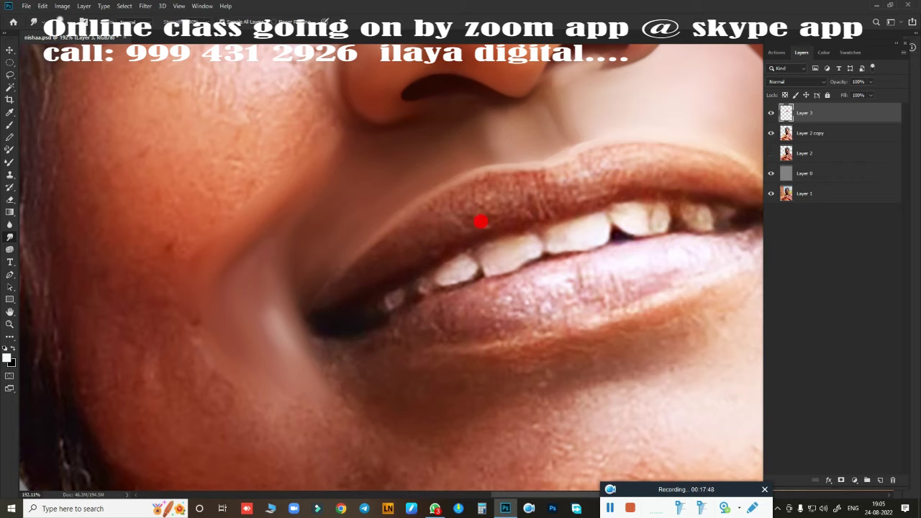
pyautogui.scroll(-5, 481, 222)
pyautogui.scroll(4, 517, 330)
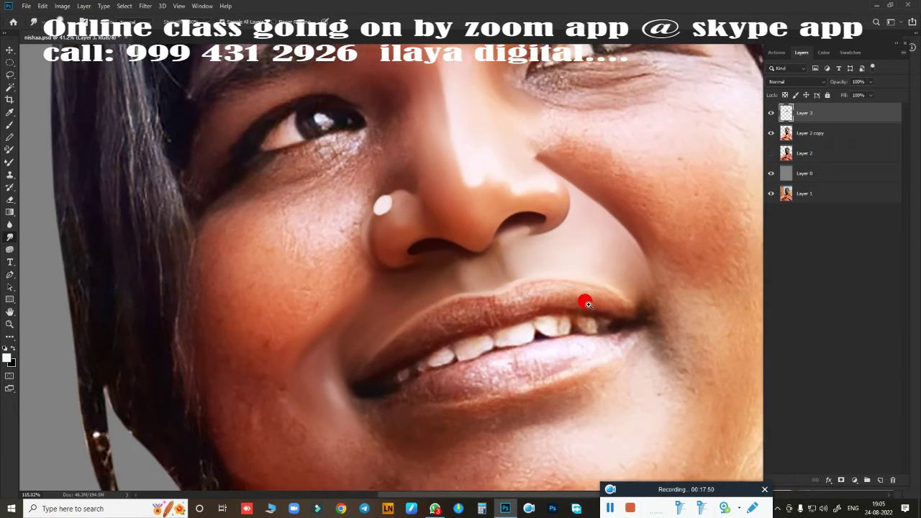
pyautogui.scroll(2, 492, 302)
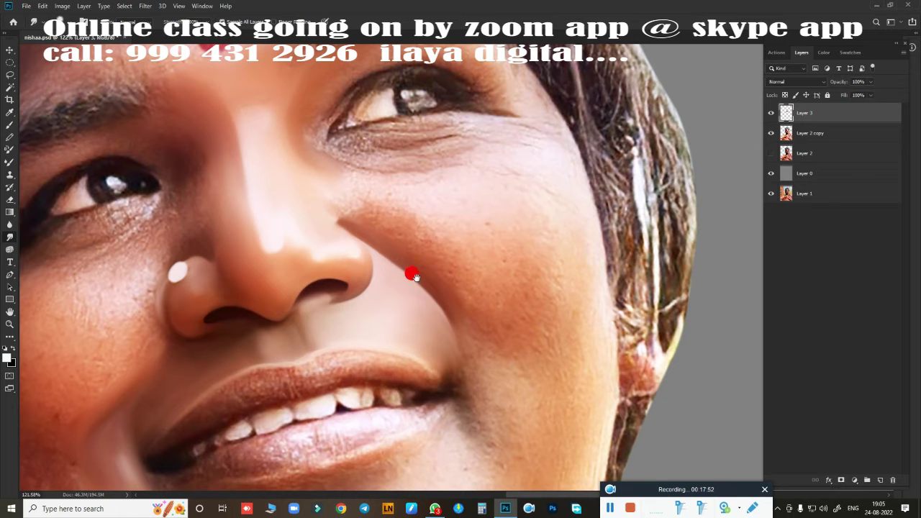
pyautogui.scroll(-2, 515, 322)
pyautogui.press('p')
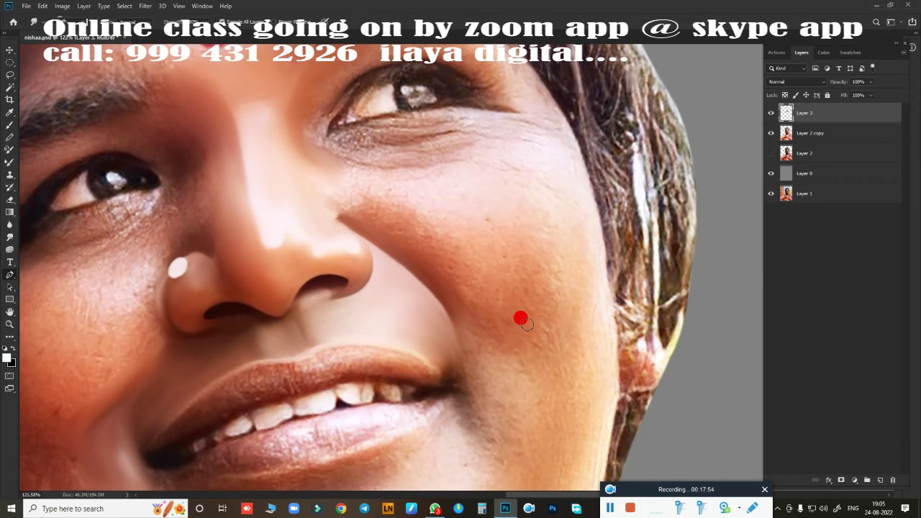
pyautogui.scroll(-1, 470, 329)
pyautogui.scroll(1, 467, 329)
pyautogui.scroll(1, 477, 328)
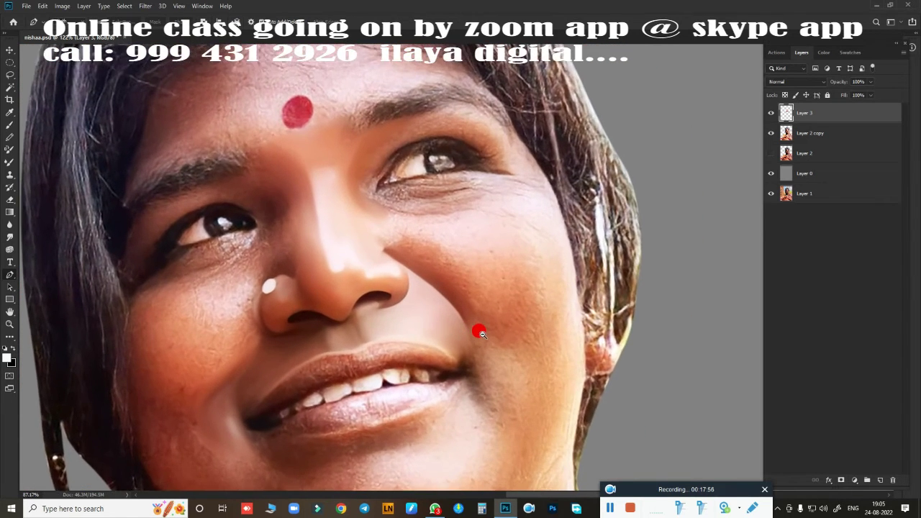
pyautogui.scroll(1, 480, 329)
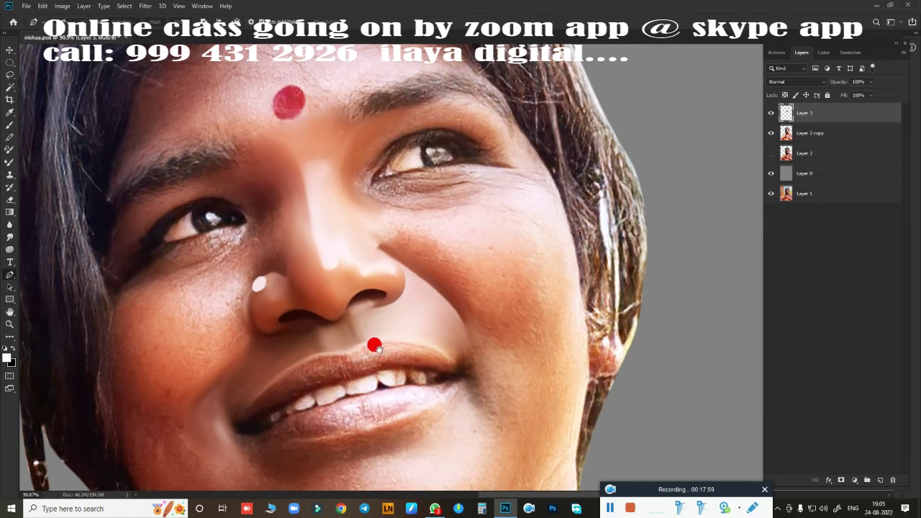
# Step: Pan across the left cheek to the eye and nose, and switch to the Healing Brush
pyautogui.moveTo(374, 345); pyautogui.dragTo(424, 282)
pyautogui.scroll(1, 430, 284)
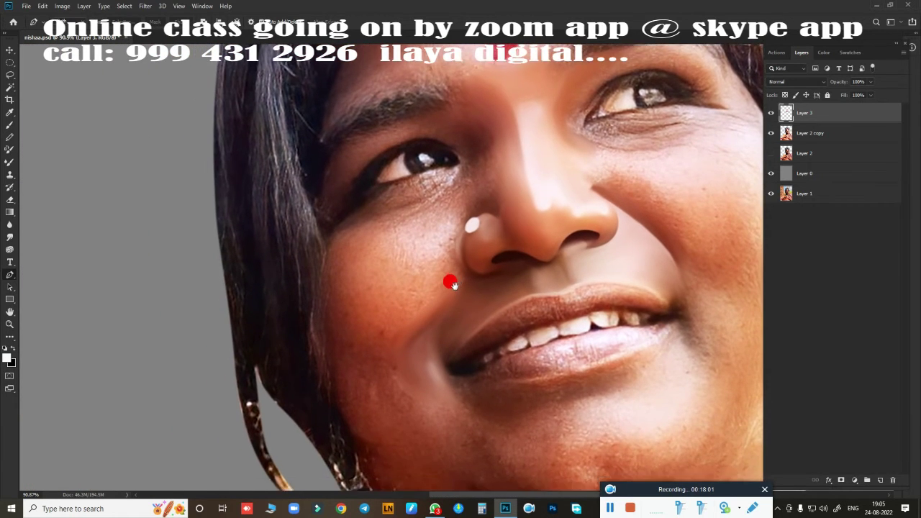
pyautogui.scroll(1, 448, 281)
pyautogui.scroll(1, 470, 283)
pyautogui.scroll(1, 461, 267)
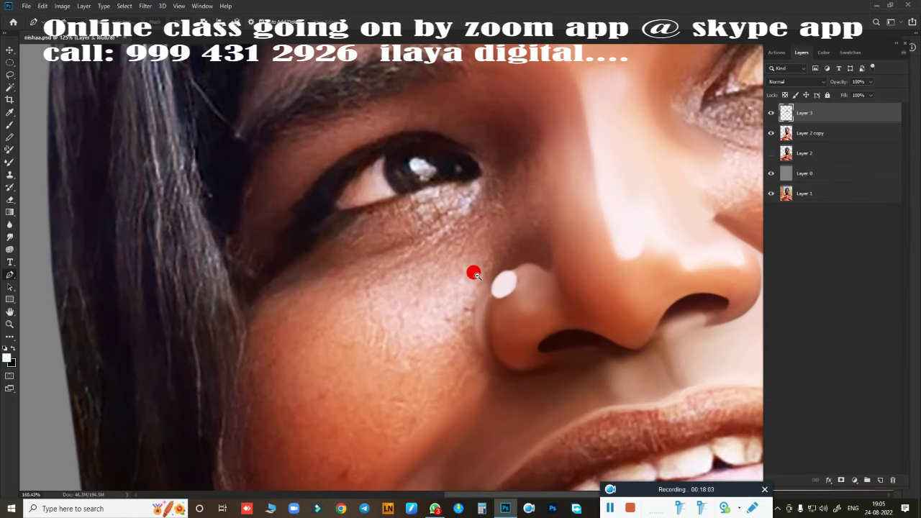
pyautogui.scroll(1, 397, 214)
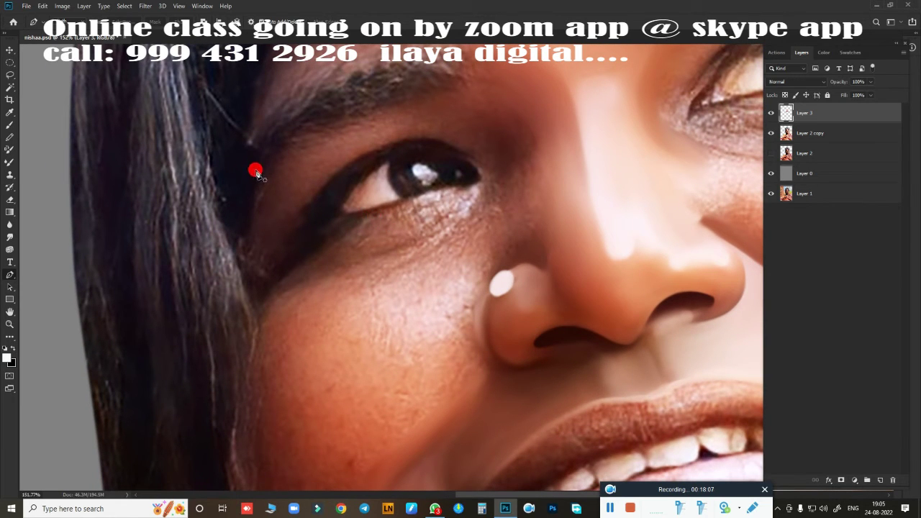
pyautogui.scroll(-3, 516, 305)
pyautogui.moveTo(485, 306)
pyautogui.mouseDown()
pyautogui.moveTo(370, 235)
pyautogui.moveTo(349, 247)
pyautogui.moveTo(440, 372)
pyautogui.mouseUp()
pyautogui.scroll(5, 317, 263)
pyautogui.scroll(-2, 415, 271)
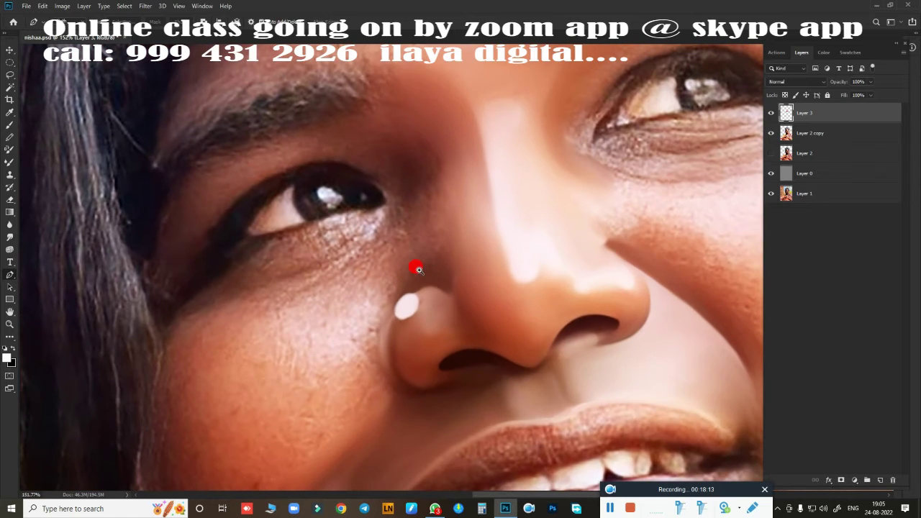
pyautogui.press('j')
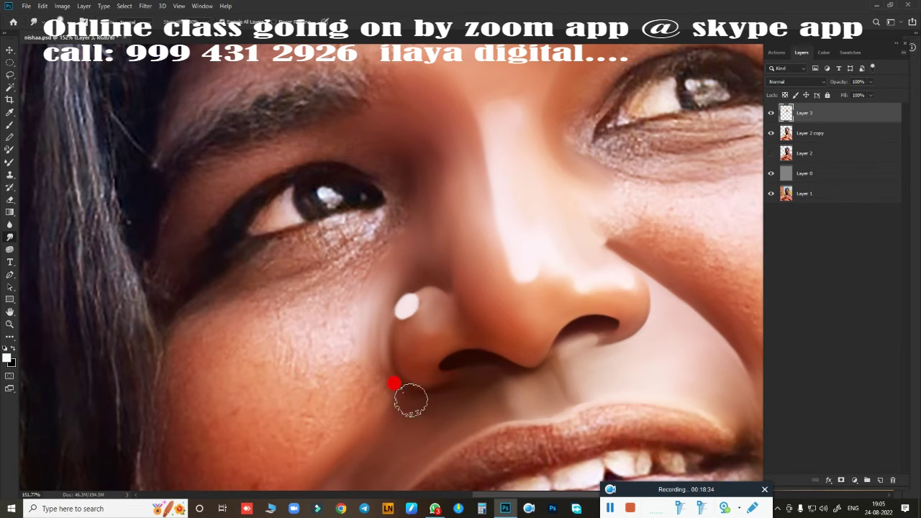
# Step: Shrink the brush three sizes and smooth the cheek skin toward and below the nose
pyautogui.scroll(-5, 401, 355)
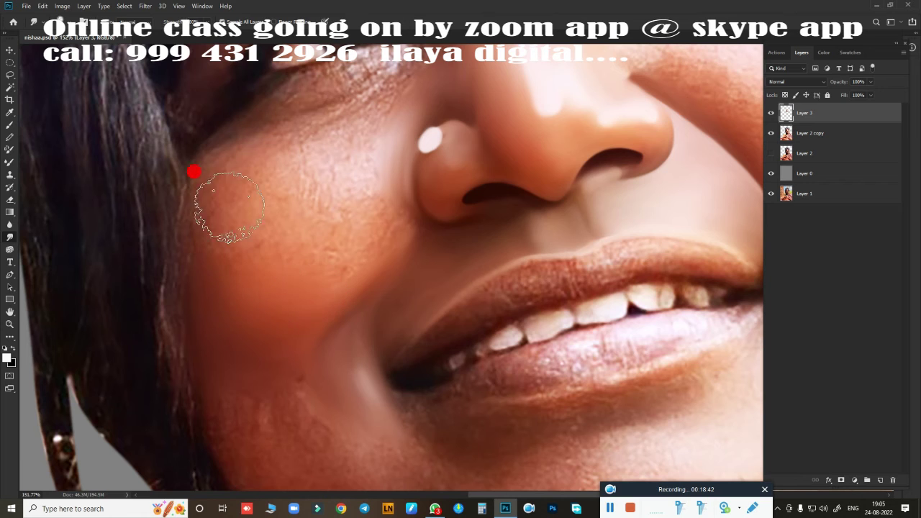
pyautogui.press('[')
pyautogui.press('[')
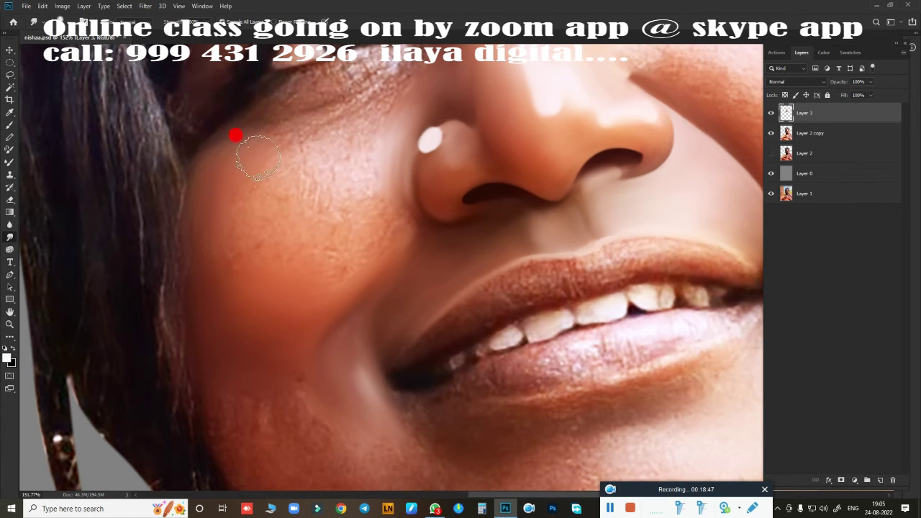
pyautogui.press('[')
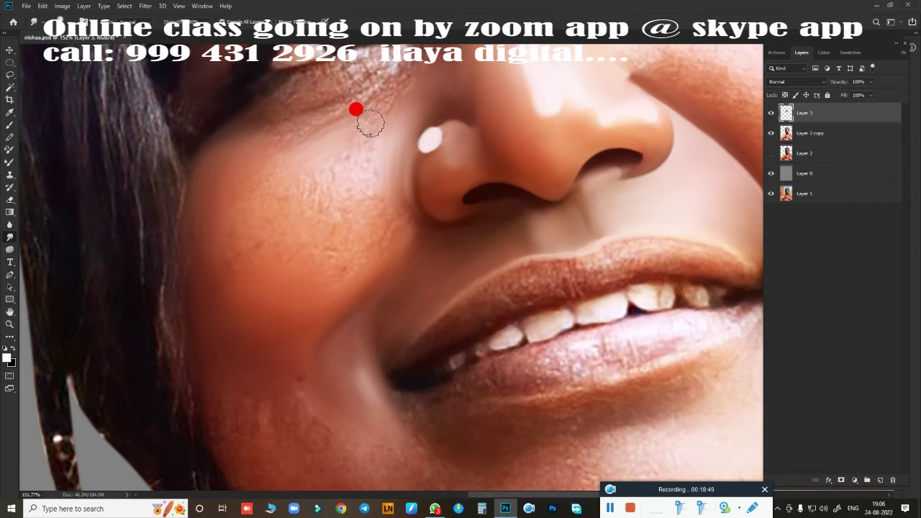
pyautogui.press('[')
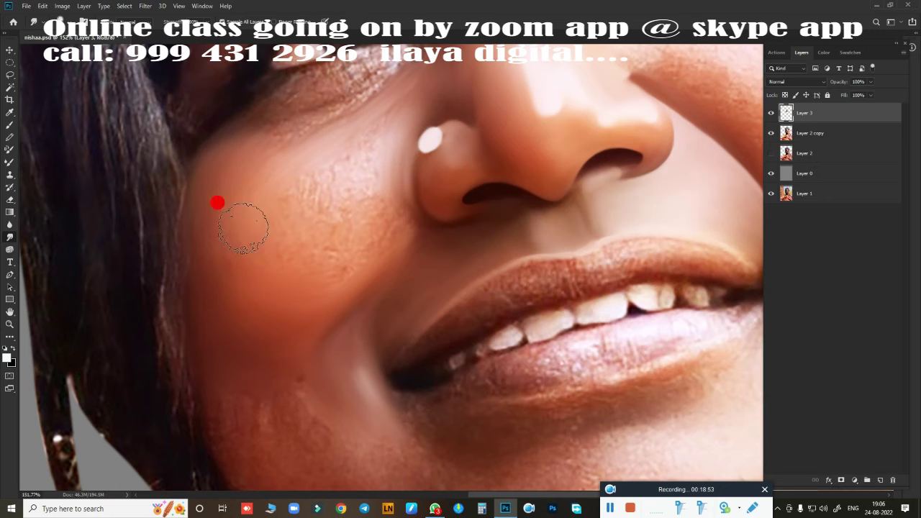
pyautogui.moveTo(220, 227); pyautogui.dragTo(393, 212)
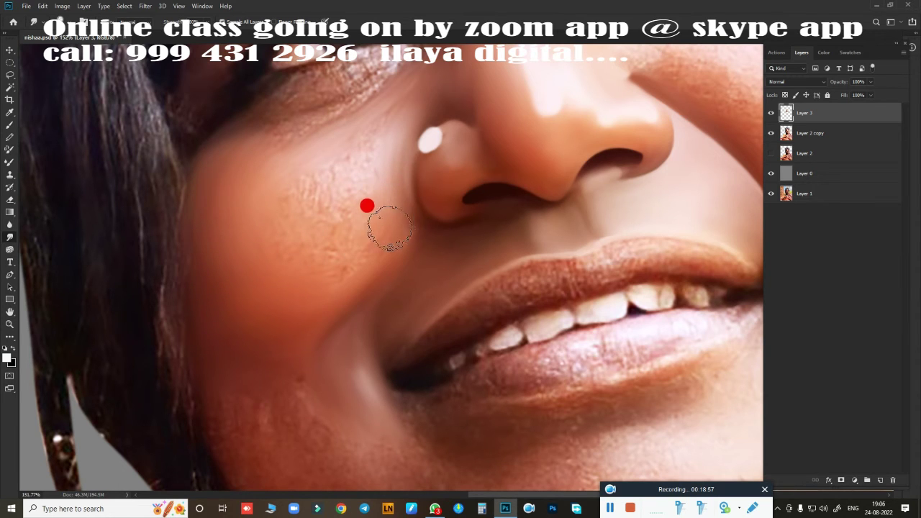
pyautogui.moveTo(392, 213)
pyautogui.mouseDown()
pyautogui.moveTo(346, 288)
pyautogui.moveTo(266, 241)
pyautogui.moveTo(286, 241)
pyautogui.moveTo(329, 208)
pyautogui.moveTo(342, 232)
pyautogui.mouseUp()
# Step: Zoom in and smooth the cheek up toward the eye and beside the nose
pyautogui.scroll(2, 346, 235)
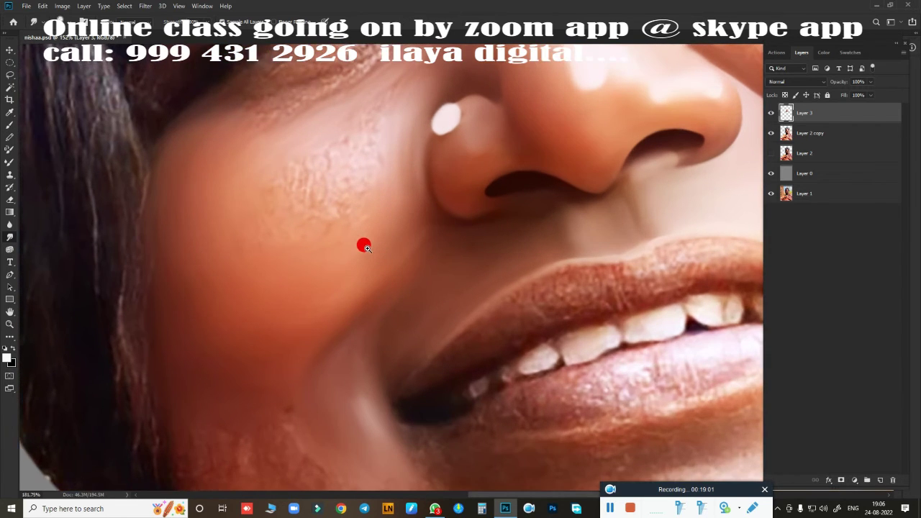
pyautogui.scroll(2, 361, 243)
pyautogui.scroll(2, 366, 230)
pyautogui.scroll(2, 380, 197)
pyautogui.moveTo(359, 295)
pyautogui.mouseDown()
pyautogui.moveTo(353, 282)
pyautogui.moveTo(372, 175)
pyautogui.moveTo(431, 92)
pyautogui.moveTo(402, 111)
pyautogui.moveTo(410, 87)
pyautogui.moveTo(360, 141)
pyautogui.moveTo(426, 87)
pyautogui.moveTo(342, 162)
pyautogui.moveTo(267, 201)
pyautogui.moveTo(218, 206)
pyautogui.moveTo(218, 230)
pyautogui.moveTo(134, 309)
pyautogui.moveTo(242, 257)
pyautogui.moveTo(318, 238)
pyautogui.moveTo(314, 251)
pyautogui.moveTo(359, 227)
pyautogui.mouseUp()
pyautogui.moveTo(322, 237)
pyautogui.mouseDown()
pyautogui.moveTo(312, 243)
pyautogui.moveTo(374, 189)
pyautogui.moveTo(364, 189)
pyautogui.moveTo(421, 103)
pyautogui.moveTo(376, 186)
pyautogui.moveTo(379, 225)
pyautogui.moveTo(389, 200)
pyautogui.moveTo(382, 243)
pyautogui.moveTo(395, 298)
pyautogui.moveTo(383, 229)
pyautogui.moveTo(387, 305)
pyautogui.moveTo(220, 268)
pyautogui.moveTo(312, 292)
pyautogui.moveTo(333, 281)
pyautogui.moveTo(265, 240)
pyautogui.moveTo(310, 300)
pyautogui.moveTo(324, 298)
pyautogui.moveTo(192, 282)
pyautogui.moveTo(215, 293)
pyautogui.moveTo(190, 352)
pyautogui.moveTo(206, 288)
pyautogui.moveTo(214, 378)
pyautogui.moveTo(312, 355)
pyautogui.moveTo(288, 329)
pyautogui.moveTo(309, 247)
pyautogui.moveTo(329, 240)
pyautogui.moveTo(324, 253)
pyautogui.moveTo(359, 178)
pyautogui.moveTo(327, 265)
pyautogui.moveTo(316, 264)
pyautogui.moveTo(389, 151)
pyautogui.moveTo(242, 221)
pyautogui.moveTo(282, 273)
pyautogui.mouseUp()
# Step: Pan down to the chin, smudge the jawline and lower cheek, then return the view to the eye and nose
pyautogui.scroll(-5, 384, 401)
pyautogui.scroll(2, 417, 186)
pyautogui.moveTo(421, 188)
pyautogui.mouseDown()
pyautogui.moveTo(395, 190)
pyautogui.moveTo(382, 212)
pyautogui.moveTo(387, 200)
pyautogui.mouseUp()
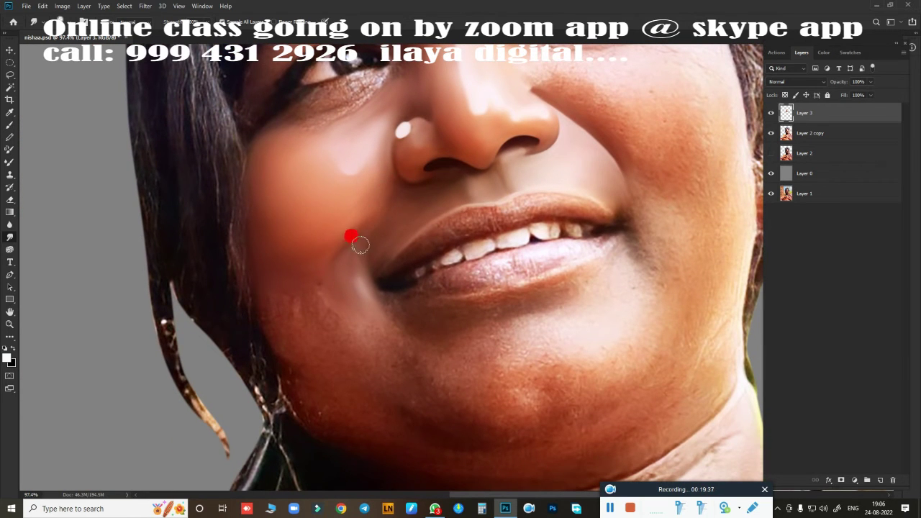
pyautogui.moveTo(353, 345); pyautogui.dragTo(353, 261)
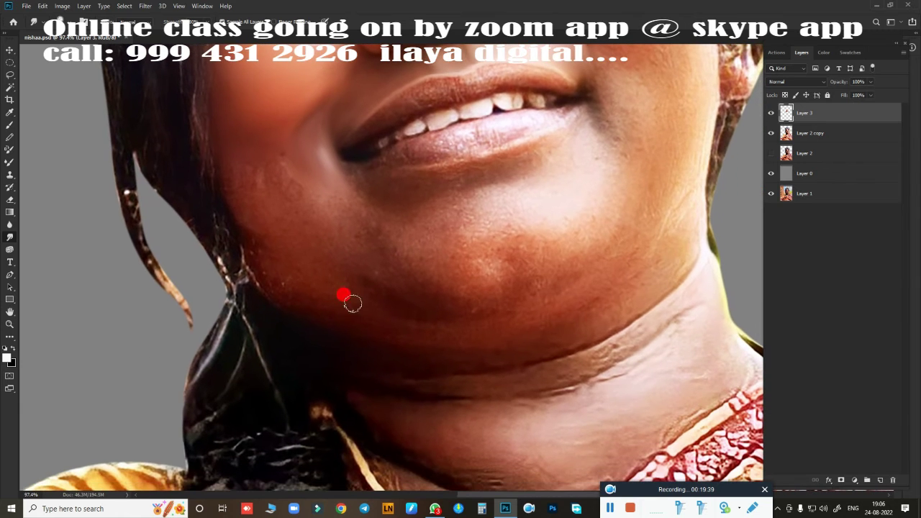
pyautogui.moveTo(357, 302)
pyautogui.mouseDown()
pyautogui.moveTo(290, 265)
pyautogui.moveTo(280, 273)
pyautogui.moveTo(256, 242)
pyautogui.moveTo(226, 158)
pyautogui.moveTo(270, 267)
pyautogui.moveTo(262, 259)
pyautogui.moveTo(265, 280)
pyautogui.moveTo(254, 264)
pyautogui.moveTo(320, 317)
pyautogui.moveTo(360, 325)
pyautogui.moveTo(353, 294)
pyautogui.moveTo(305, 266)
pyautogui.mouseUp()
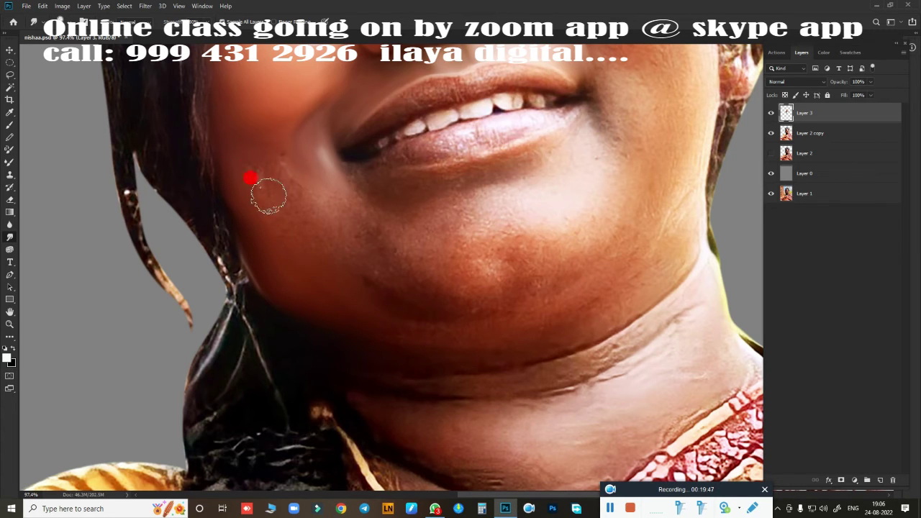
pyautogui.moveTo(269, 196)
pyautogui.mouseDown()
pyautogui.moveTo(290, 199)
pyautogui.moveTo(284, 185)
pyautogui.moveTo(280, 210)
pyautogui.moveTo(324, 193)
pyautogui.moveTo(345, 228)
pyautogui.moveTo(352, 265)
pyautogui.moveTo(289, 179)
pyautogui.moveTo(266, 172)
pyautogui.moveTo(267, 165)
pyautogui.moveTo(252, 195)
pyautogui.moveTo(313, 284)
pyautogui.moveTo(350, 302)
pyautogui.moveTo(383, 283)
pyautogui.moveTo(366, 259)
pyautogui.moveTo(407, 289)
pyautogui.moveTo(403, 312)
pyautogui.moveTo(456, 331)
pyautogui.moveTo(433, 331)
pyautogui.moveTo(314, 252)
pyautogui.moveTo(327, 141)
pyautogui.moveTo(312, 126)
pyautogui.moveTo(293, 147)
pyautogui.moveTo(334, 215)
pyautogui.moveTo(353, 302)
pyautogui.mouseUp()
pyautogui.moveTo(257, 270); pyautogui.dragTo(329, 401)
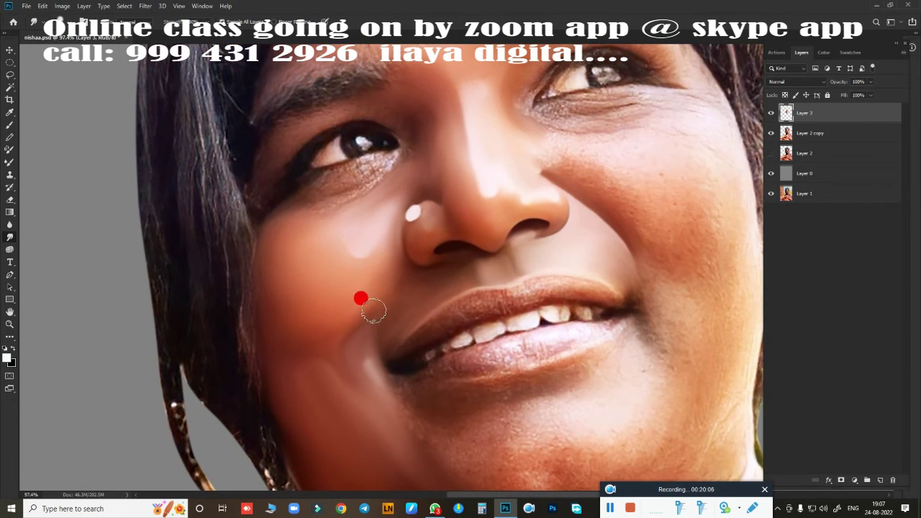
pyautogui.moveTo(365, 223)
pyautogui.mouseDown()
pyautogui.moveTo(372, 267)
pyautogui.moveTo(417, 264)
pyautogui.moveTo(471, 229)
pyautogui.moveTo(491, 233)
pyautogui.mouseUp()
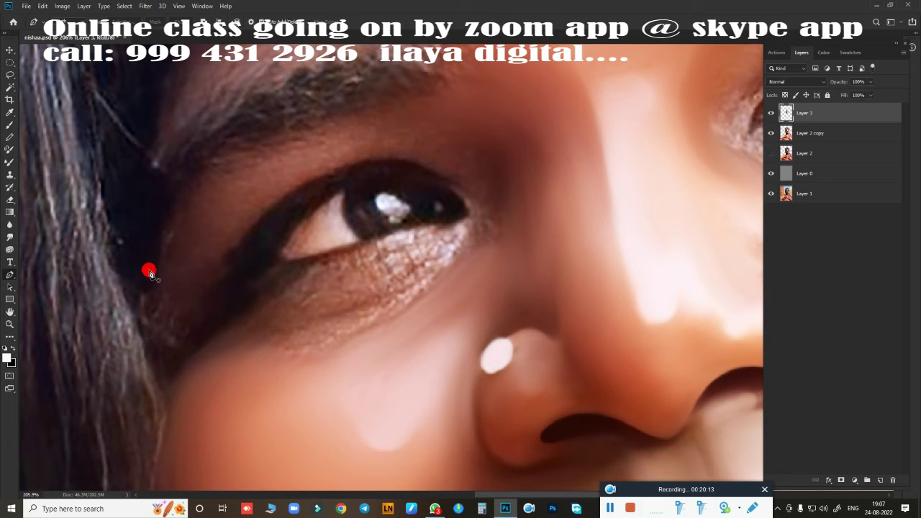
# Step: Start a curved Pen outline over the eyelid and down beside the nose, and hide Layer 3
pyautogui.moveTo(148, 266); pyautogui.dragTo(148, 282)
pyautogui.moveTo(196, 167); pyautogui.dragTo(245, 137)
pyautogui.moveTo(385, 95); pyautogui.dragTo(424, 98)
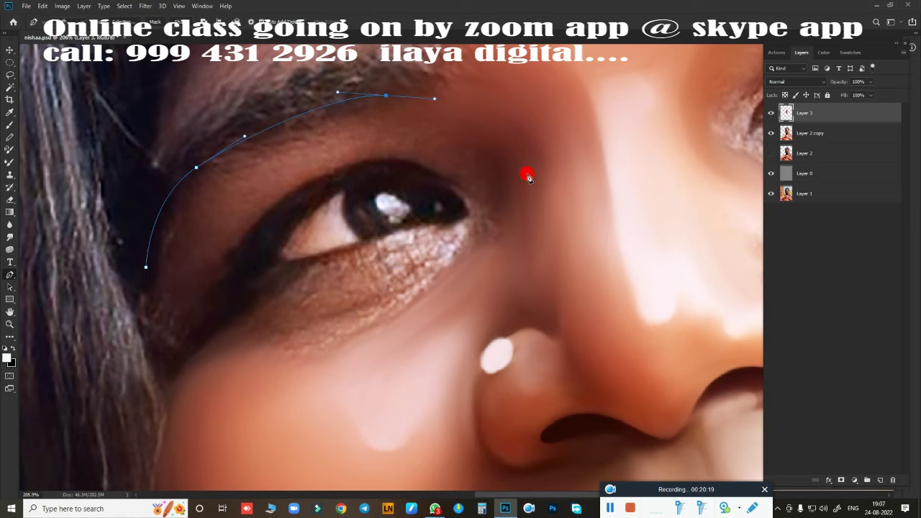
pyautogui.moveTo(546, 166)
pyautogui.mouseDown()
pyautogui.moveTo(560, 235)
pyautogui.moveTo(484, 243)
pyautogui.mouseUp()
pyautogui.click(771, 113)
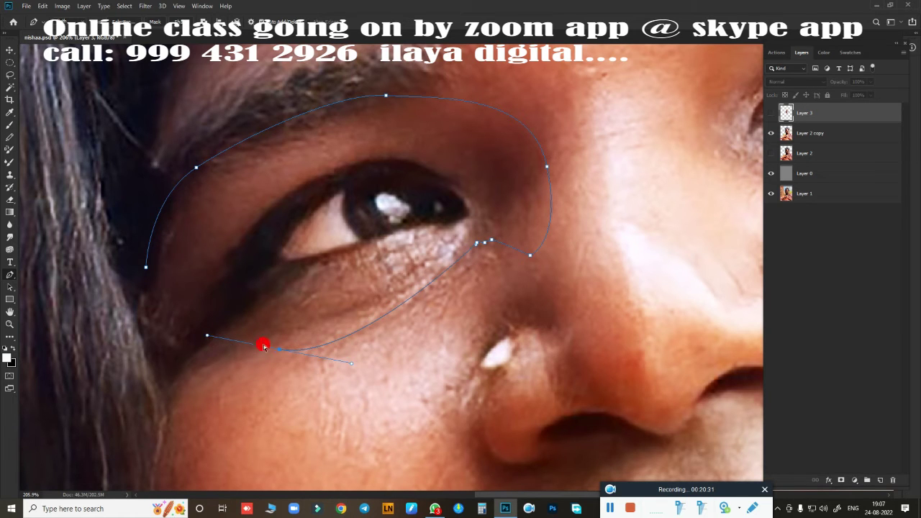
# Step: Finish the outline under the eye, close it, and load it as a selection excluding the eyeball
pyautogui.moveTo(335, 348); pyautogui.dragTo(277, 369)
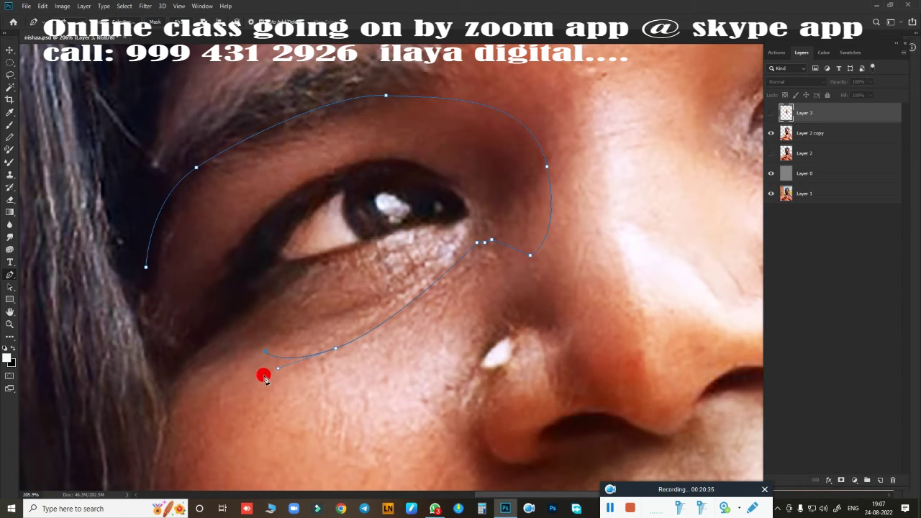
pyautogui.moveTo(265, 369); pyautogui.dragTo(259, 380)
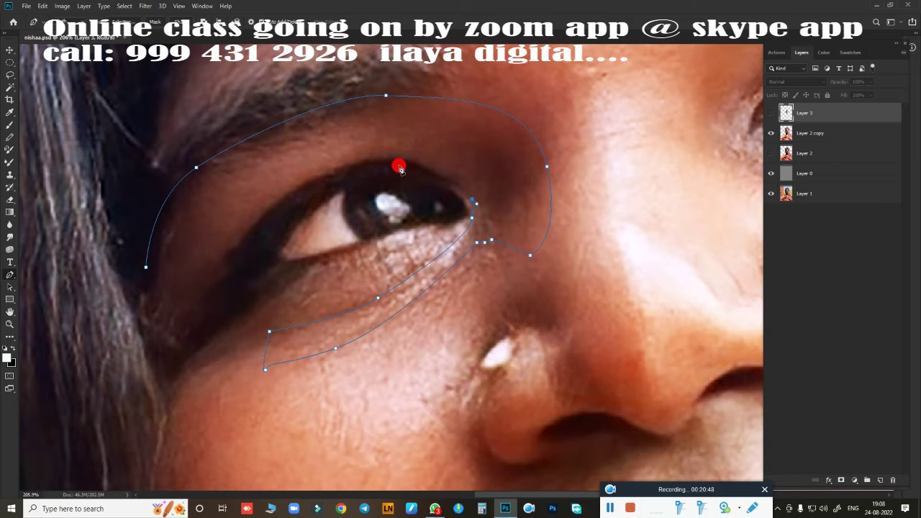
pyautogui.moveTo(371, 161); pyautogui.dragTo(327, 177)
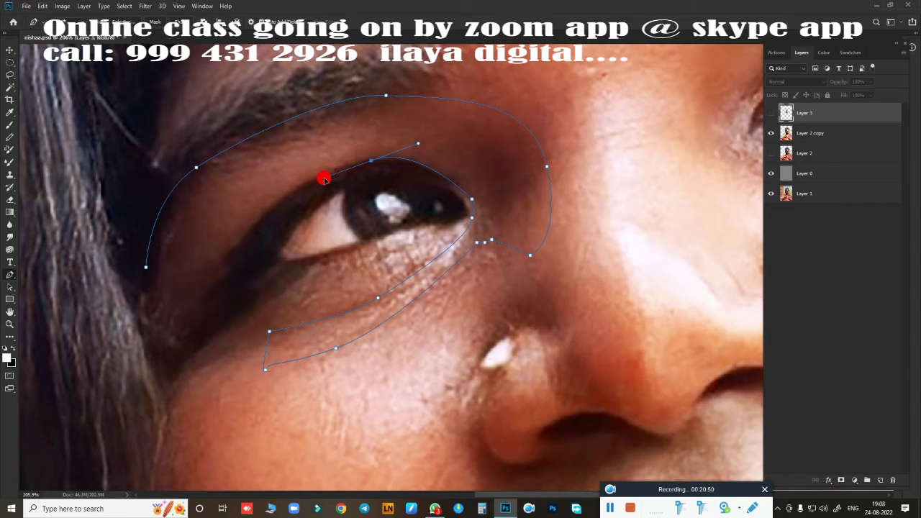
pyautogui.moveTo(237, 253)
pyautogui.mouseDown()
pyautogui.moveTo(204, 331)
pyautogui.moveTo(193, 331)
pyautogui.mouseUp()
pyautogui.keyDown('alt'); pyautogui.click(237, 253); pyautogui.keyUp('alt')
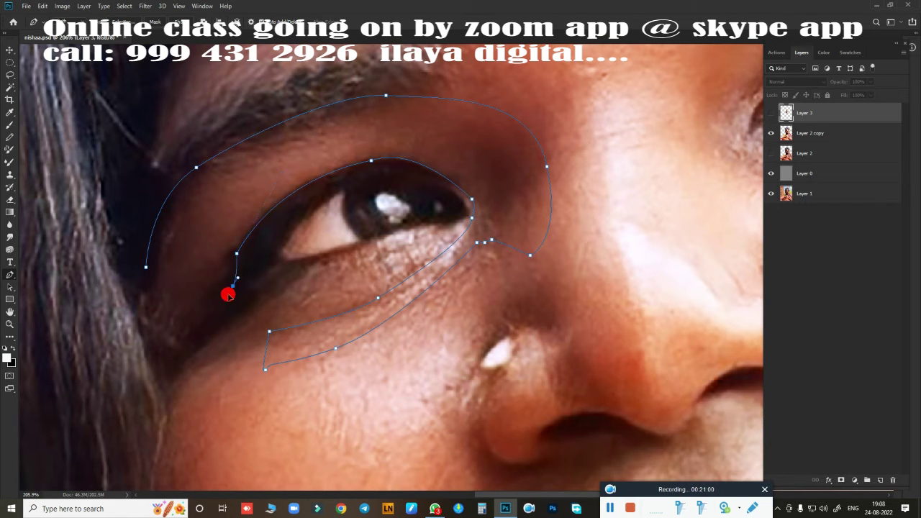
pyautogui.hotkey('ctrl', 'z')
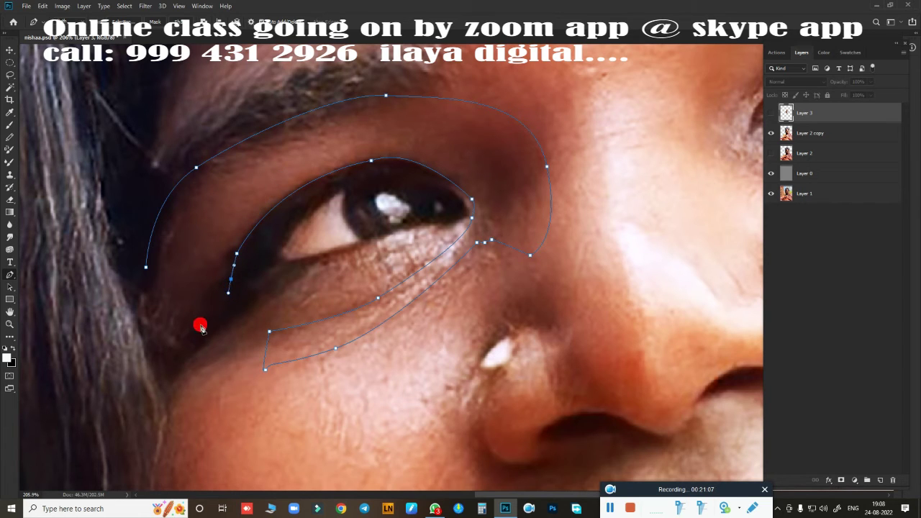
pyautogui.click(158, 370)
pyautogui.moveTo(143, 295); pyautogui.dragTo(144, 274)
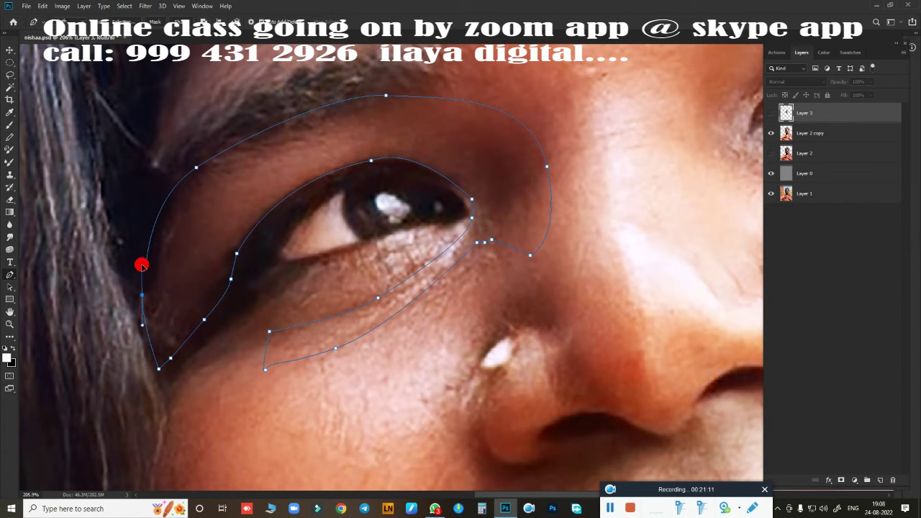
pyautogui.click(142, 265)
pyautogui.hotkey('ctrl', 'Return')
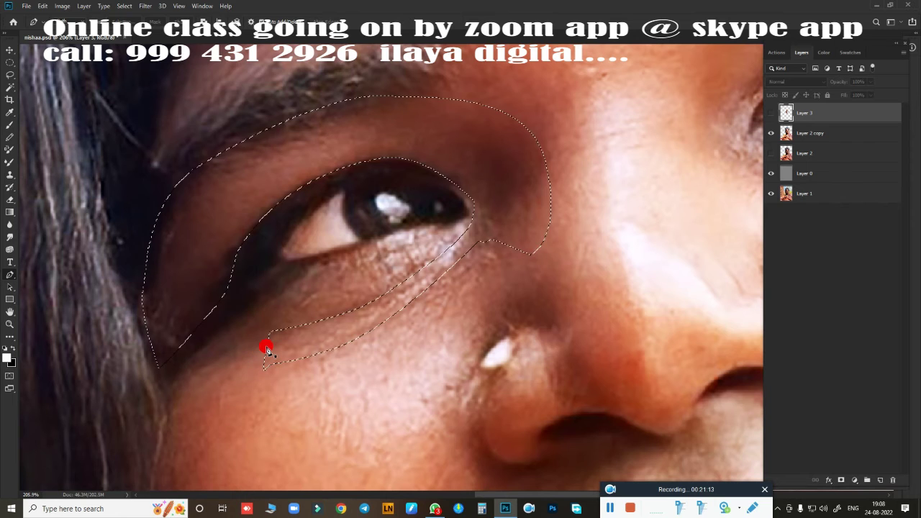
# Step: Show Layer 3 again and smudge the eyelid and under-eye skin inside the selection
pyautogui.click(770, 113)
pyautogui.moveTo(298, 248)
pyautogui.mouseDown()
pyautogui.moveTo(272, 150)
pyautogui.moveTo(329, 134)
pyautogui.moveTo(318, 148)
pyautogui.moveTo(302, 146)
pyautogui.moveTo(441, 146)
pyautogui.moveTo(350, 142)
pyautogui.moveTo(231, 220)
pyautogui.moveTo(144, 296)
pyautogui.moveTo(202, 238)
pyautogui.mouseUp()
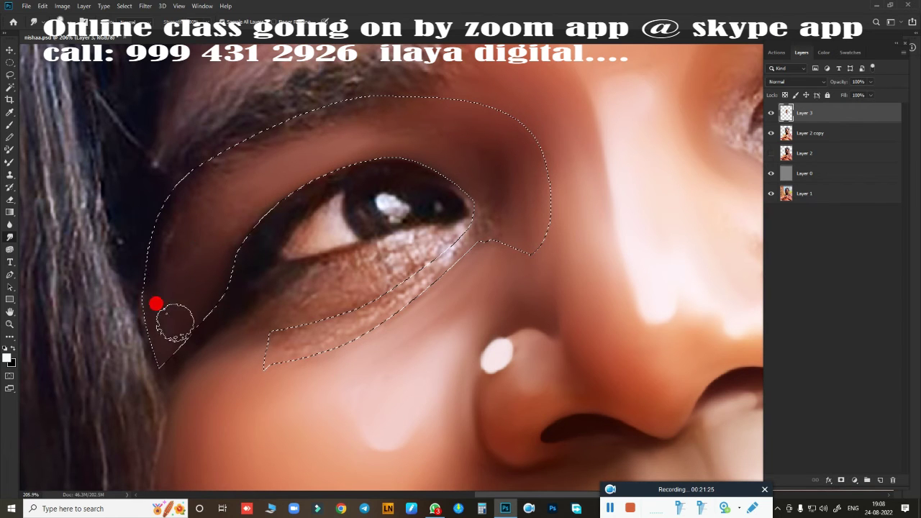
pyautogui.moveTo(175, 322)
pyautogui.mouseDown()
pyautogui.moveTo(170, 226)
pyautogui.moveTo(154, 208)
pyautogui.moveTo(138, 151)
pyautogui.moveTo(155, 210)
pyautogui.moveTo(273, 107)
pyautogui.moveTo(204, 130)
pyautogui.moveTo(273, 109)
pyautogui.moveTo(288, 86)
pyautogui.moveTo(146, 180)
pyautogui.moveTo(152, 213)
pyautogui.moveTo(241, 152)
pyautogui.moveTo(216, 220)
pyautogui.moveTo(202, 318)
pyautogui.moveTo(168, 218)
pyautogui.moveTo(248, 180)
pyautogui.moveTo(175, 211)
pyautogui.moveTo(285, 109)
pyautogui.moveTo(427, 125)
pyautogui.moveTo(434, 150)
pyautogui.moveTo(302, 145)
pyautogui.moveTo(208, 224)
pyautogui.moveTo(336, 64)
pyautogui.moveTo(513, 152)
pyautogui.moveTo(437, 117)
pyautogui.mouseUp()
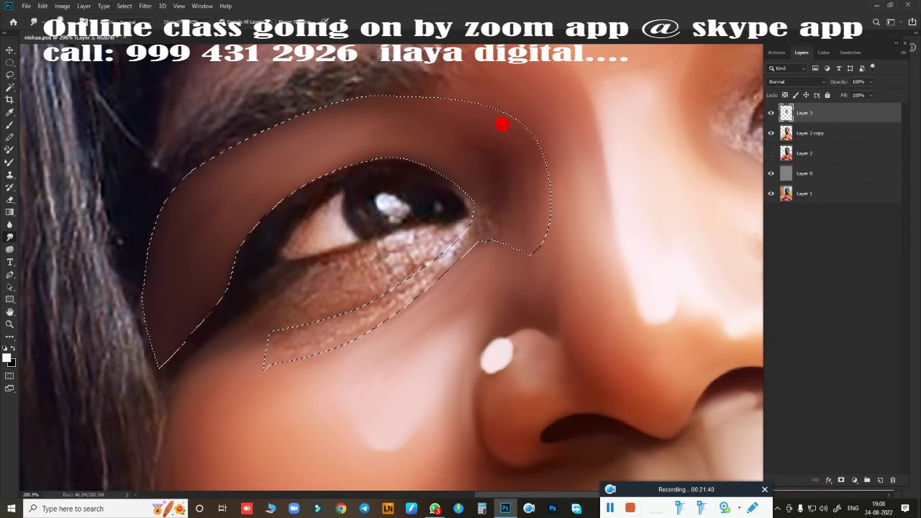
pyautogui.moveTo(545, 202)
pyautogui.mouseDown()
pyautogui.moveTo(448, 140)
pyautogui.moveTo(489, 175)
pyautogui.moveTo(404, 128)
pyautogui.moveTo(499, 218)
pyautogui.mouseUp()
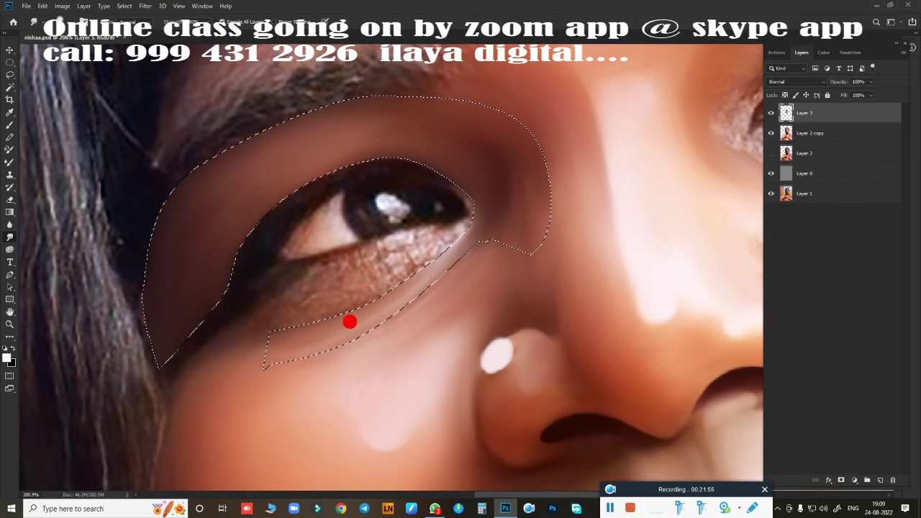
pyautogui.moveTo(266, 367); pyautogui.dragTo(361, 307)
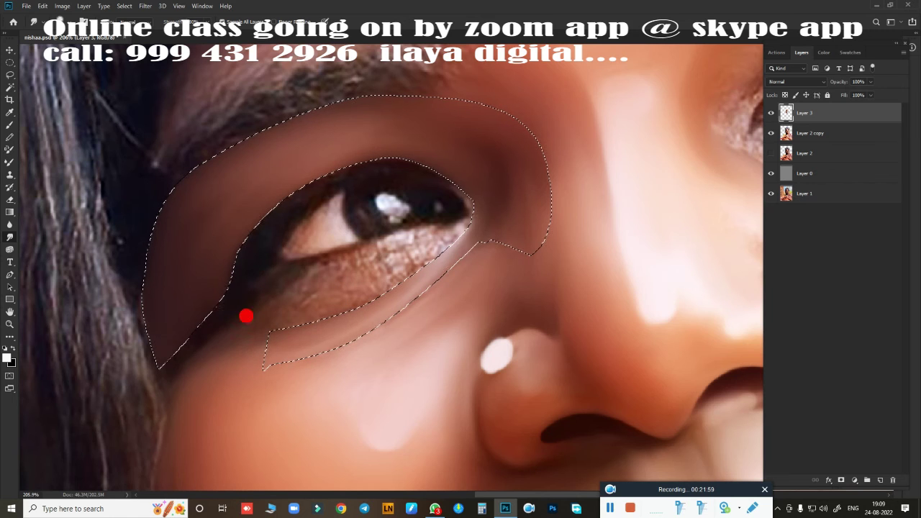
pyautogui.moveTo(197, 351); pyautogui.dragTo(205, 344)
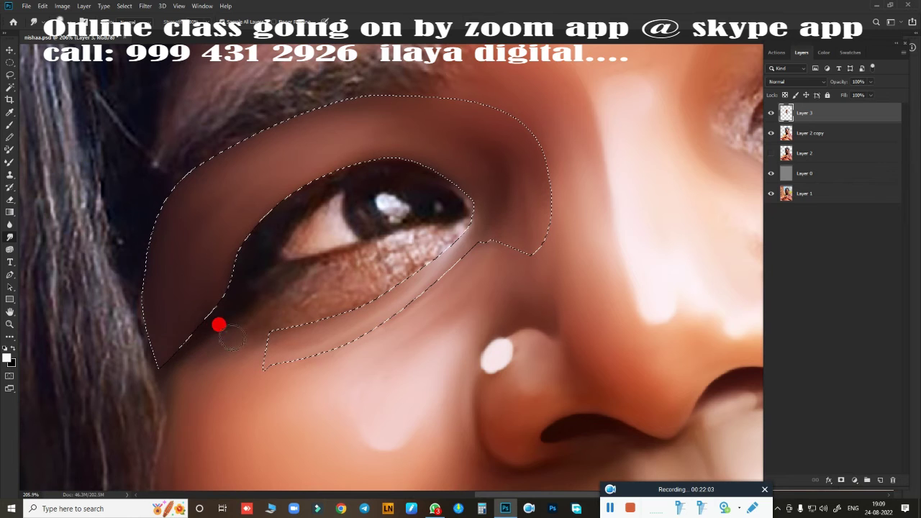
pyautogui.moveTo(294, 295)
pyautogui.mouseDown()
pyautogui.moveTo(365, 274)
pyautogui.moveTo(429, 239)
pyautogui.mouseUp()
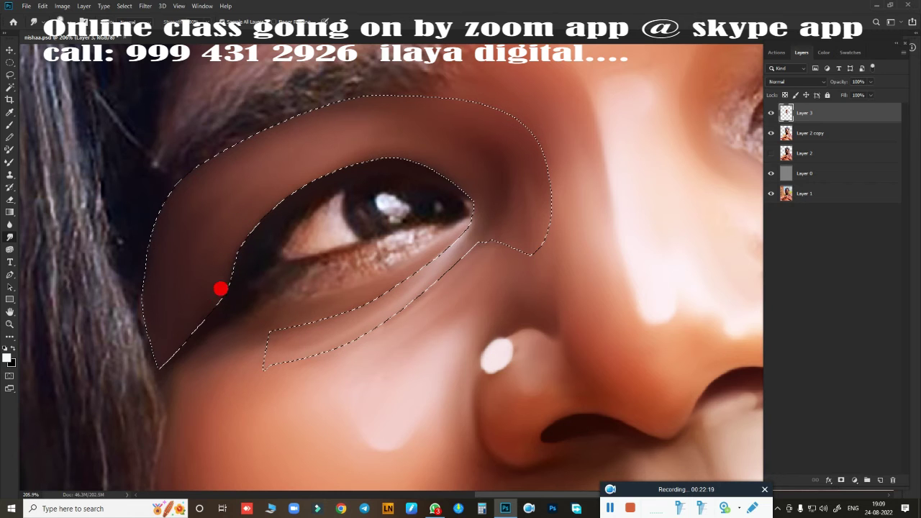
# Step: Smooth the selection's upper-left edge, the eyebrow tail and texture, and remove the eyebrow blemish
pyautogui.moveTo(157, 375); pyautogui.dragTo(426, 329)
pyautogui.moveTo(418, 105); pyautogui.dragTo(194, 131)
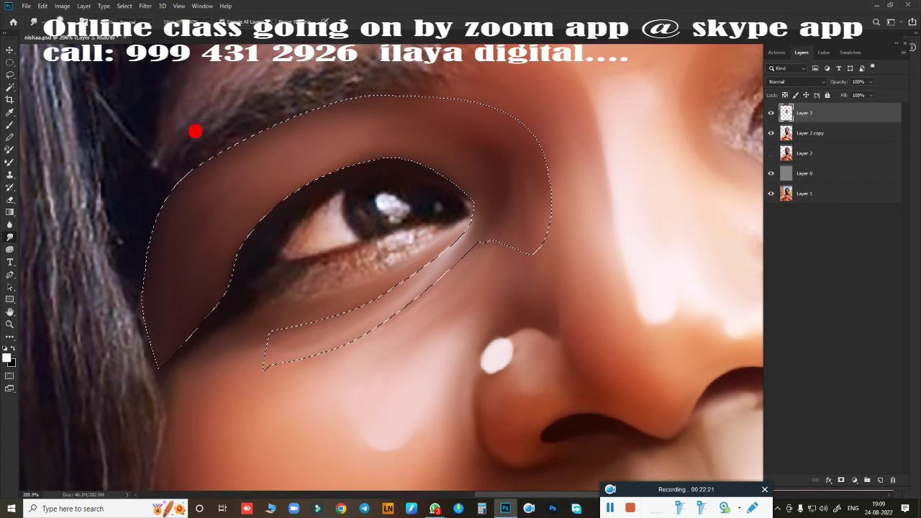
pyautogui.moveTo(171, 193)
pyautogui.mouseDown()
pyautogui.moveTo(176, 179)
pyautogui.moveTo(318, 130)
pyautogui.moveTo(256, 243)
pyautogui.mouseUp()
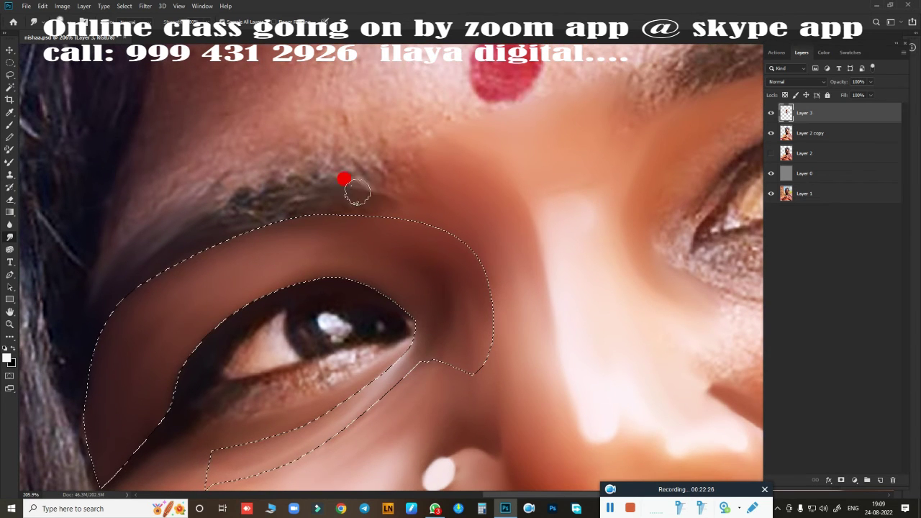
pyautogui.moveTo(394, 164)
pyautogui.mouseDown()
pyautogui.moveTo(433, 175)
pyautogui.moveTo(273, 223)
pyautogui.mouseUp()
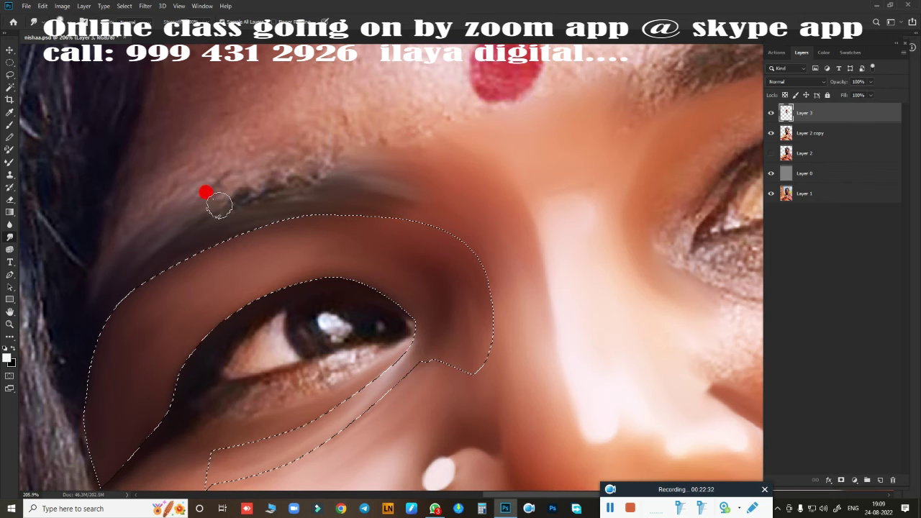
pyautogui.moveTo(281, 191); pyautogui.dragTo(201, 182)
pyautogui.click(309, 169)
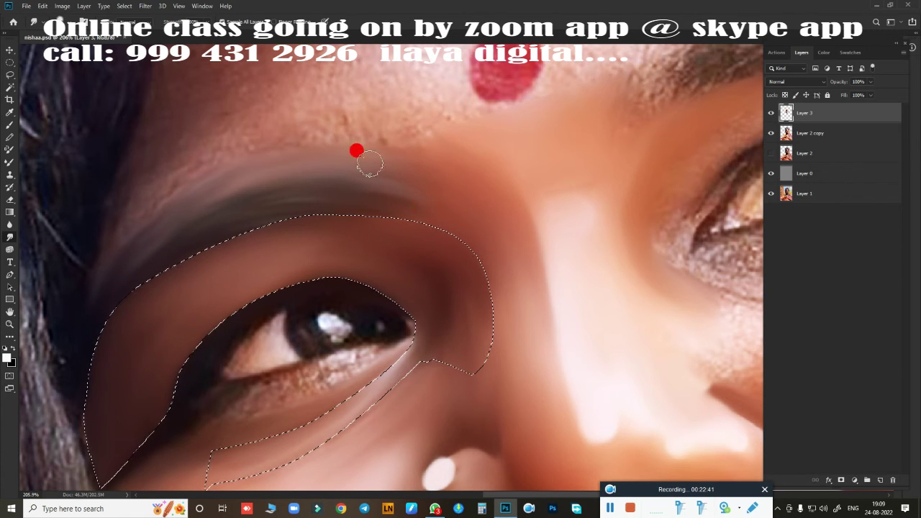
pyautogui.moveTo(469, 308); pyautogui.dragTo(486, 154)
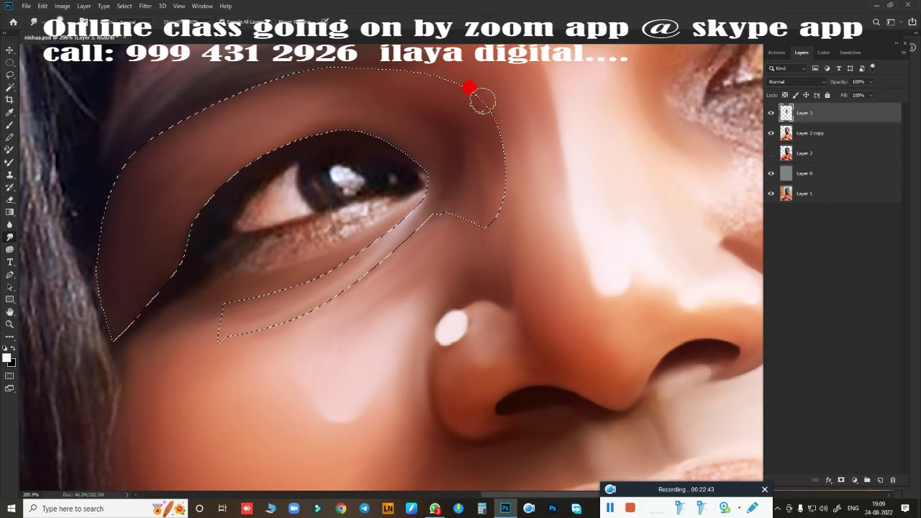
# Step: Deselect the eye area, switch to the Eraser, and zoom in on the under-eye area
pyautogui.hotkey('ctrl', 'd')
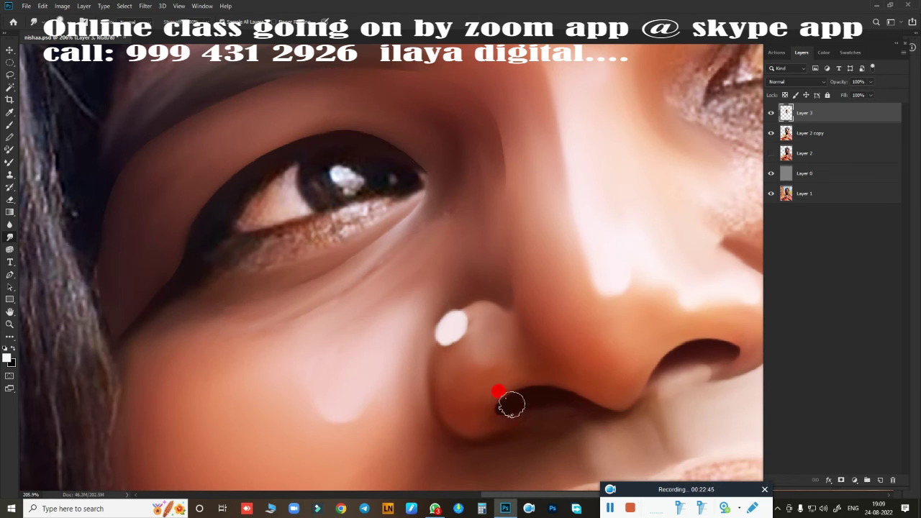
pyautogui.moveTo(391, 319)
pyautogui.mouseDown()
pyautogui.moveTo(360, 339)
pyautogui.moveTo(383, 356)
pyautogui.moveTo(386, 310)
pyautogui.moveTo(367, 343)
pyautogui.mouseUp()
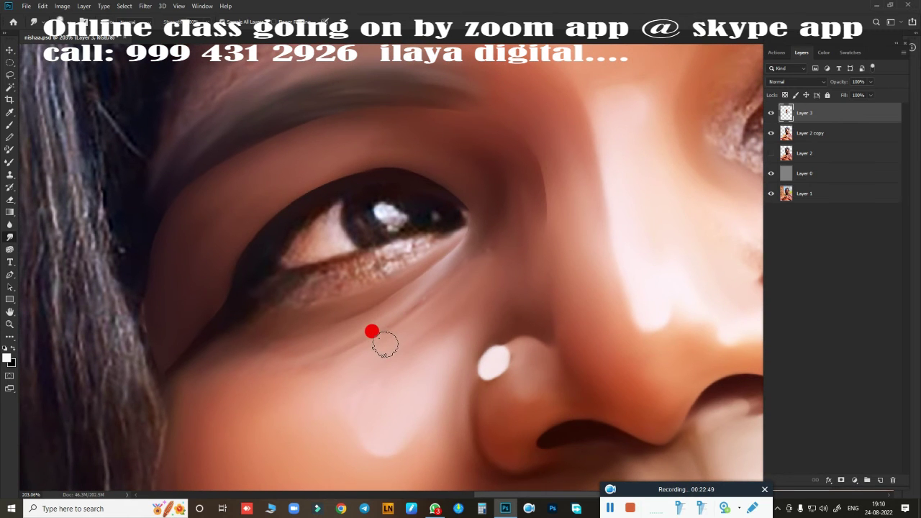
pyautogui.press('e')
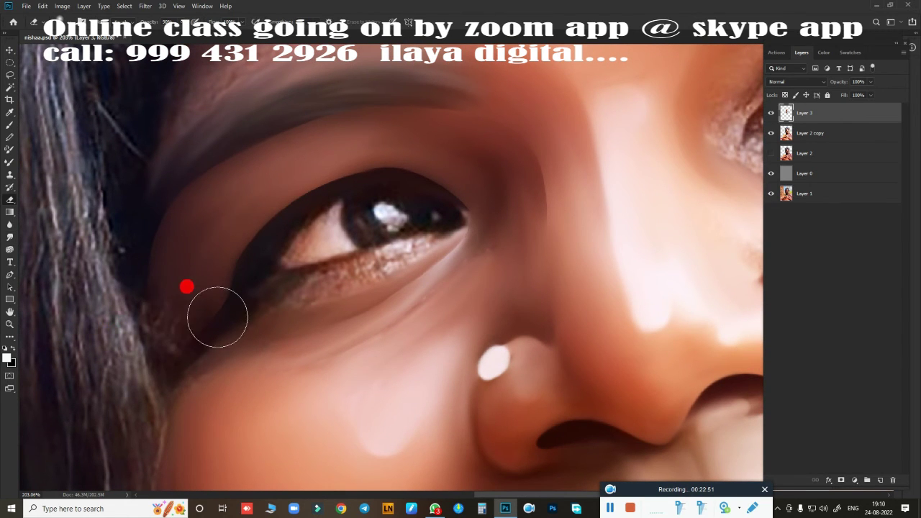
pyautogui.moveTo(407, 370); pyautogui.dragTo(318, 360)
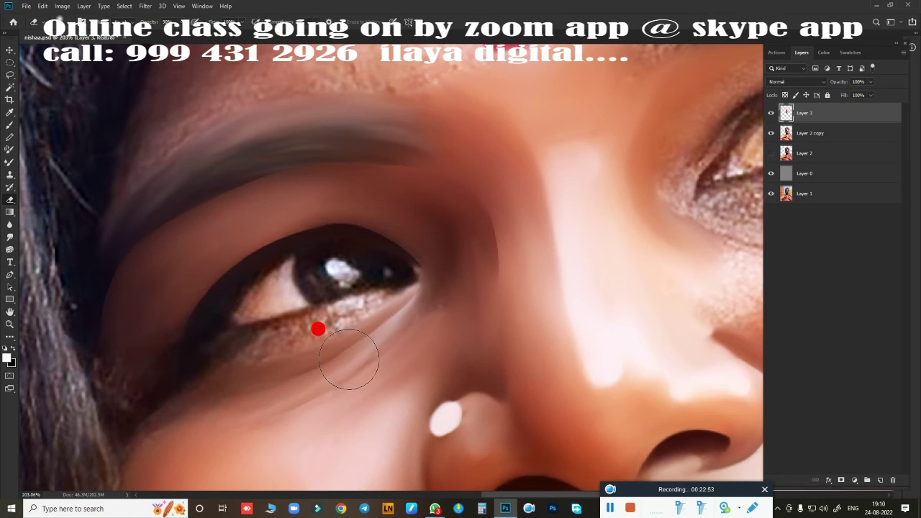
pyautogui.moveTo(362, 321)
pyautogui.mouseDown()
pyautogui.moveTo(372, 333)
pyautogui.moveTo(446, 274)
pyautogui.moveTo(370, 312)
pyautogui.mouseUp()
# Step: Soften the eyebrow, the skin beside the outer eye corner, and the upper eyelid
pyautogui.moveTo(345, 132); pyautogui.dragTo(419, 108)
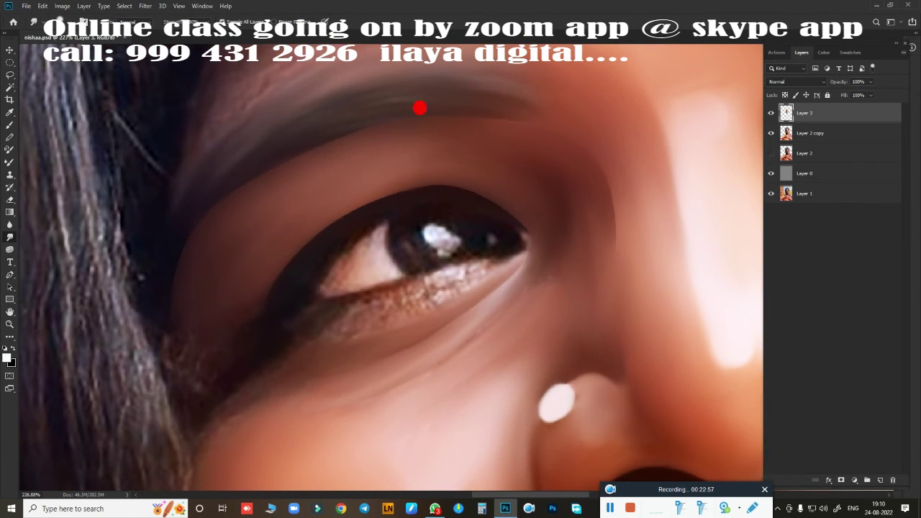
pyautogui.moveTo(578, 142)
pyautogui.mouseDown()
pyautogui.moveTo(609, 163)
pyautogui.moveTo(625, 244)
pyautogui.mouseUp()
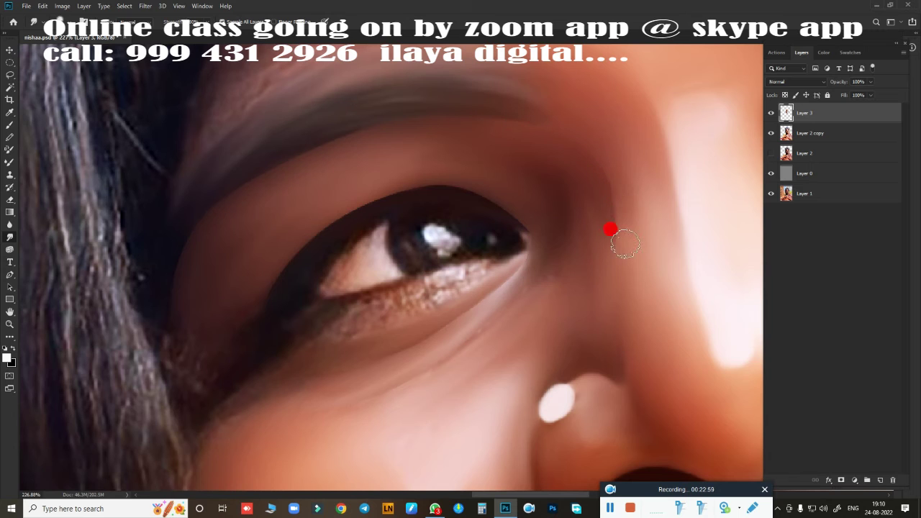
pyautogui.moveTo(579, 303); pyautogui.dragTo(623, 266)
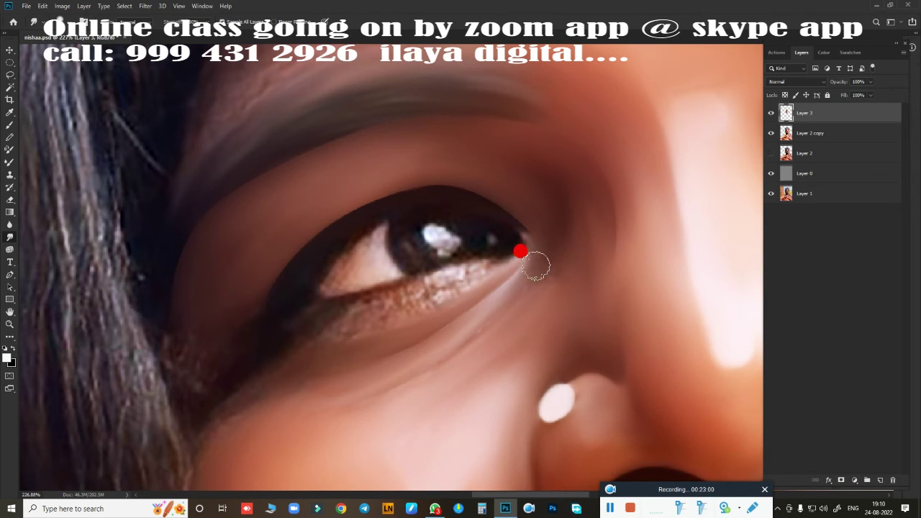
pyautogui.moveTo(535, 266); pyautogui.dragTo(486, 187)
pyautogui.moveTo(522, 220)
pyautogui.mouseDown()
pyautogui.moveTo(381, 190)
pyautogui.moveTo(328, 216)
pyautogui.moveTo(220, 336)
pyautogui.moveTo(182, 325)
pyautogui.moveTo(226, 322)
pyautogui.moveTo(202, 298)
pyautogui.moveTo(184, 378)
pyautogui.moveTo(201, 354)
pyautogui.moveTo(218, 352)
pyautogui.moveTo(193, 329)
pyautogui.moveTo(189, 382)
pyautogui.moveTo(228, 354)
pyautogui.moveTo(199, 427)
pyautogui.moveTo(273, 381)
pyautogui.moveTo(207, 466)
pyautogui.moveTo(206, 386)
pyautogui.moveTo(249, 312)
pyautogui.moveTo(220, 314)
pyautogui.moveTo(185, 229)
pyautogui.moveTo(201, 208)
pyautogui.moveTo(341, 134)
pyautogui.moveTo(240, 191)
pyautogui.moveTo(178, 283)
pyautogui.moveTo(185, 382)
pyautogui.moveTo(308, 364)
pyautogui.moveTo(285, 361)
pyautogui.moveTo(267, 376)
pyautogui.moveTo(435, 334)
pyautogui.moveTo(528, 257)
pyautogui.moveTo(479, 302)
pyautogui.moveTo(380, 361)
pyautogui.moveTo(306, 379)
pyautogui.moveTo(477, 331)
pyautogui.moveTo(547, 275)
pyautogui.moveTo(492, 338)
pyautogui.moveTo(381, 403)
pyautogui.moveTo(326, 408)
pyautogui.moveTo(427, 361)
pyautogui.moveTo(295, 405)
pyautogui.moveTo(439, 350)
pyautogui.moveTo(386, 380)
pyautogui.moveTo(299, 393)
pyautogui.mouseUp()
# Step: Smooth the cheek below the lower lid and beside the nose, then recentre on the eye
pyautogui.moveTo(533, 300)
pyautogui.mouseDown()
pyautogui.moveTo(487, 310)
pyautogui.moveTo(403, 376)
pyautogui.moveTo(510, 312)
pyautogui.moveTo(499, 369)
pyautogui.mouseUp()
pyautogui.click(588, 314)
pyautogui.moveTo(587, 314)
pyautogui.mouseDown()
pyautogui.moveTo(532, 209)
pyautogui.moveTo(456, 192)
pyautogui.moveTo(372, 215)
pyautogui.moveTo(353, 179)
pyautogui.moveTo(279, 212)
pyautogui.moveTo(118, 251)
pyautogui.moveTo(95, 234)
pyautogui.moveTo(85, 152)
pyautogui.moveTo(66, 139)
pyautogui.moveTo(87, 228)
pyautogui.moveTo(91, 210)
pyautogui.moveTo(123, 237)
pyautogui.moveTo(103, 236)
pyautogui.moveTo(127, 368)
pyautogui.mouseUp()
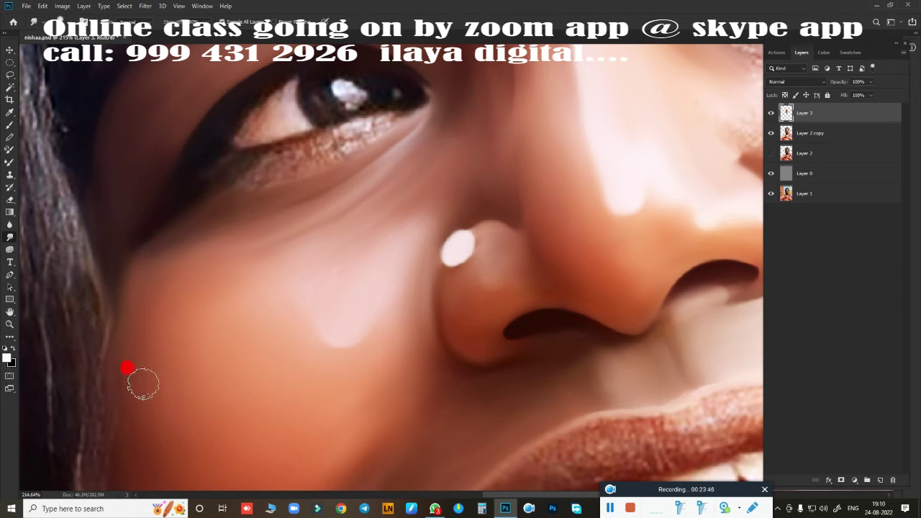
pyautogui.scroll(-2, 126, 368)
pyautogui.scroll(-2, 278, 350)
pyautogui.scroll(3, 329, 281)
pyautogui.scroll(2, 360, 253)
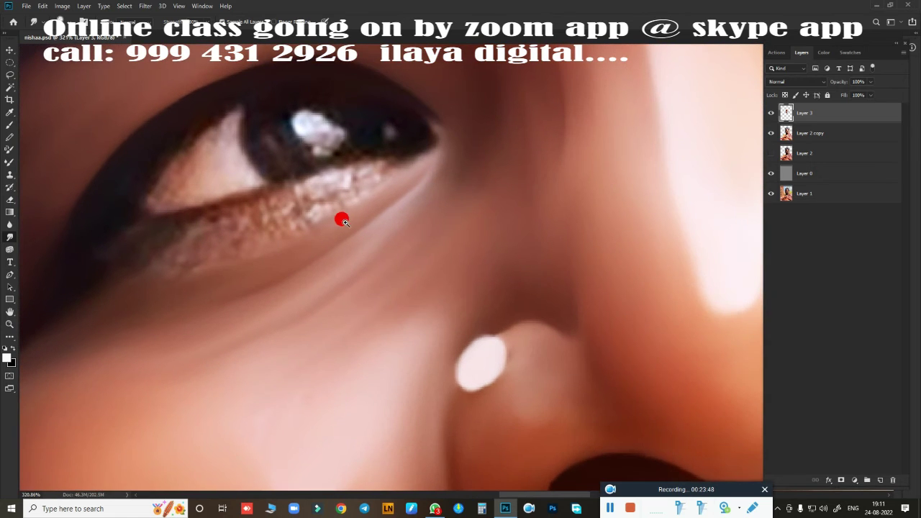
pyautogui.moveTo(344, 222); pyautogui.dragTo(446, 267)
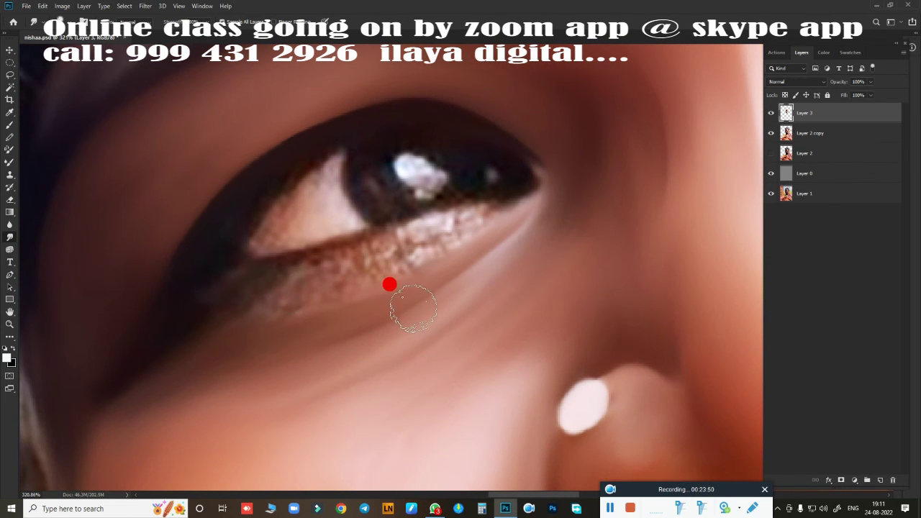
pyautogui.press('p')
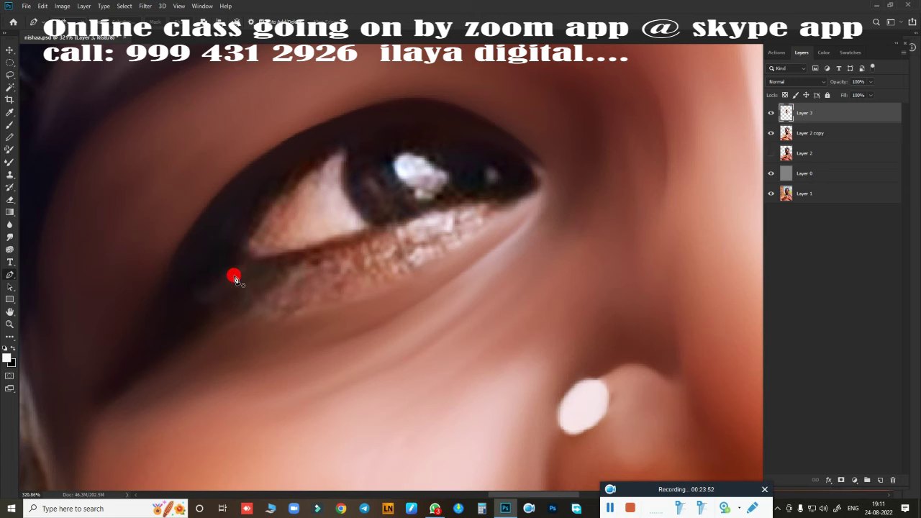
# Step: With Layer 3 hidden, trace a Pen path around the eye opening and load it as a selection
pyautogui.click(225, 262)
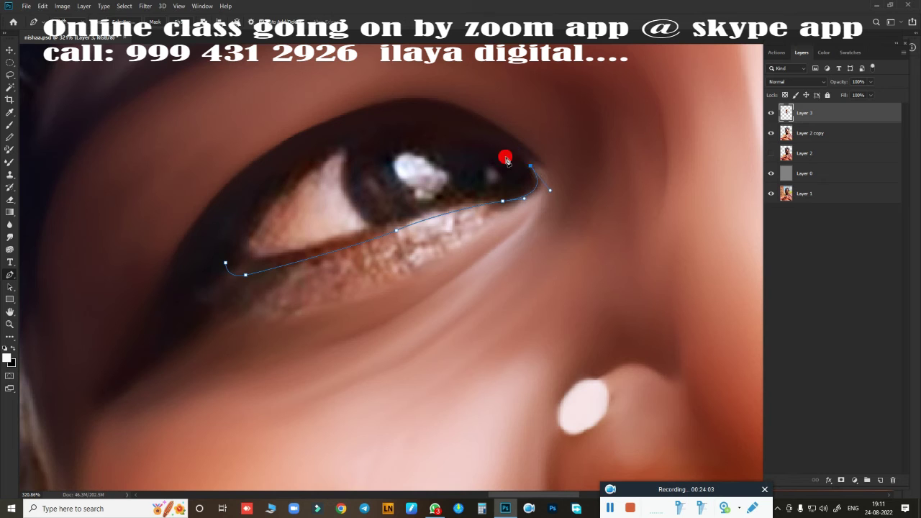
pyautogui.click(770, 113)
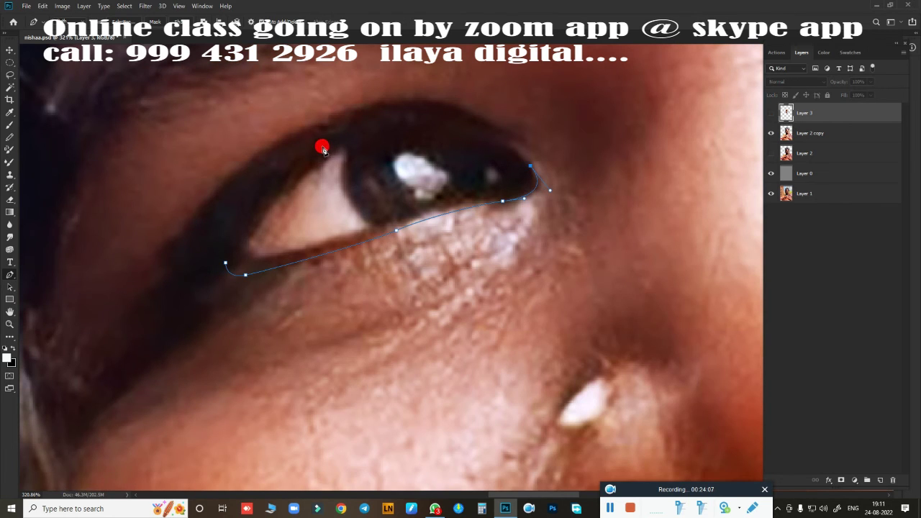
pyautogui.moveTo(320, 147); pyautogui.dragTo(212, 228)
pyautogui.moveTo(224, 247); pyautogui.dragTo(196, 302)
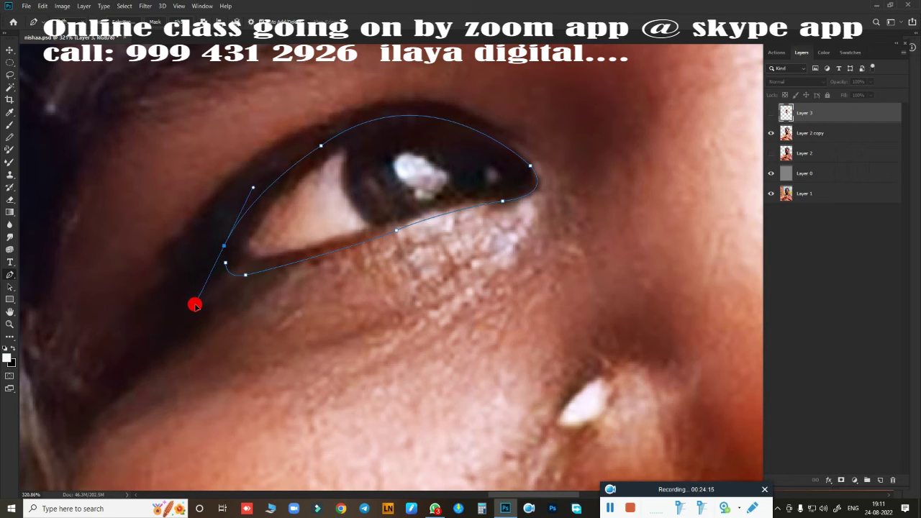
pyautogui.hotkey('ctrl', 'Return')
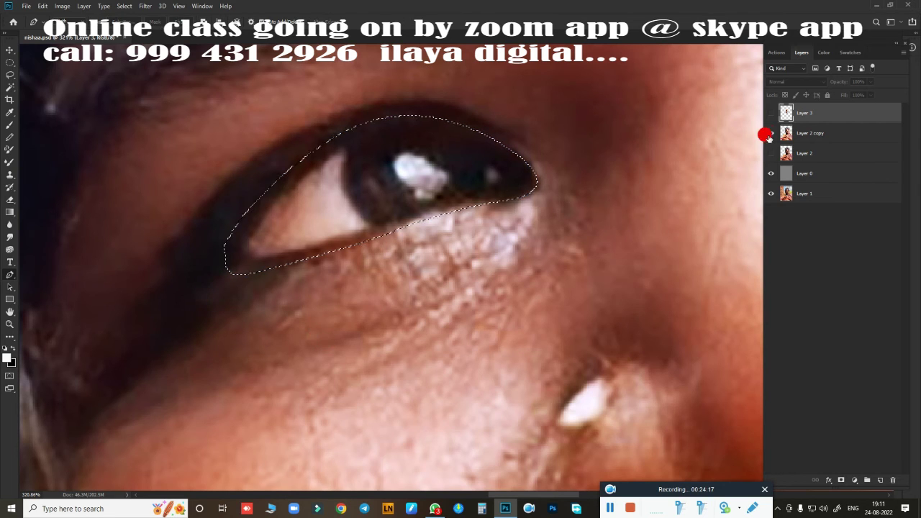
# Step: Show Layer 3 and smudge the lower and upper eyelids inside the eye selection
pyautogui.click(769, 115)
pyautogui.press('r')
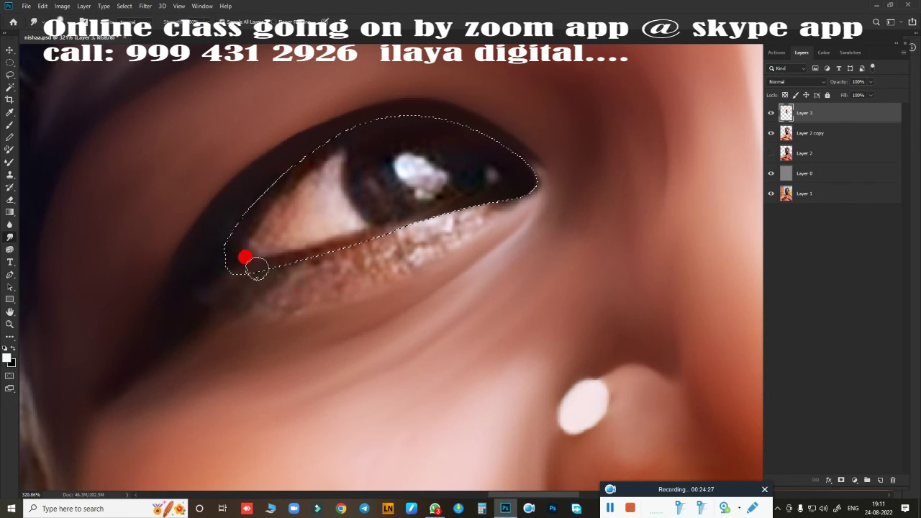
pyautogui.moveTo(312, 238); pyautogui.dragTo(342, 231)
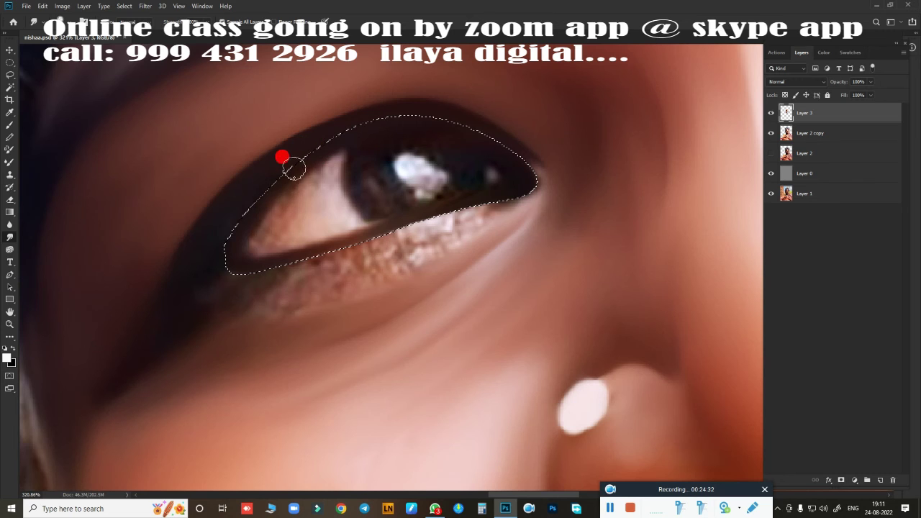
pyautogui.moveTo(307, 154); pyautogui.dragTo(490, 151)
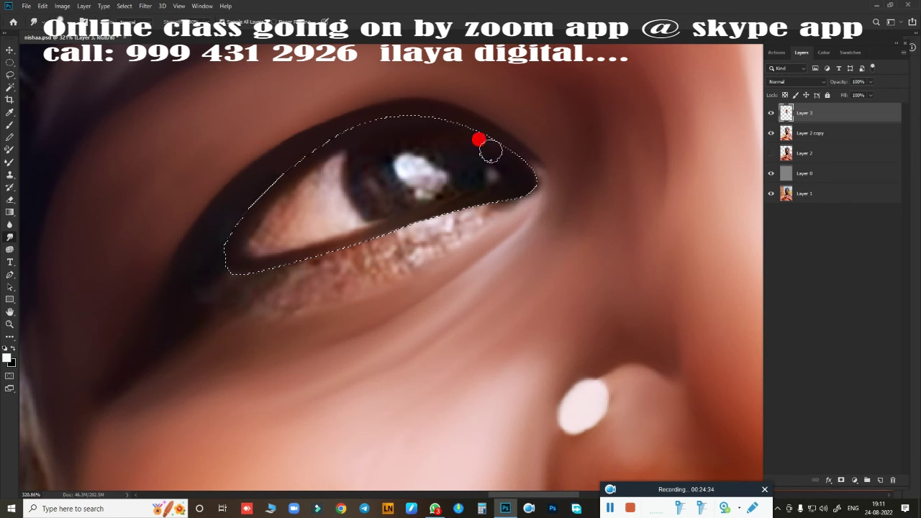
pyautogui.moveTo(552, 270); pyautogui.dragTo(559, 257)
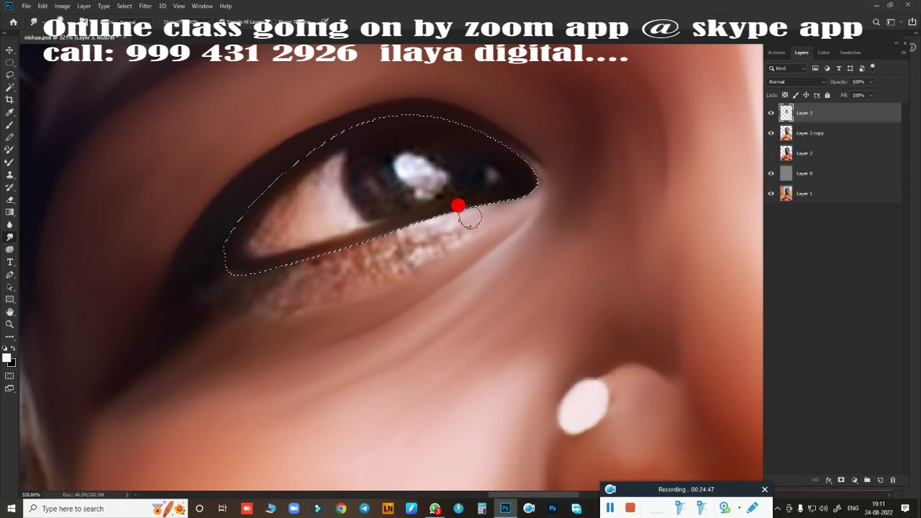
# Step: Smooth out the bright speckles along the lower eyelid and eye white edge, then deselect
pyautogui.moveTo(439, 225); pyautogui.dragTo(388, 241)
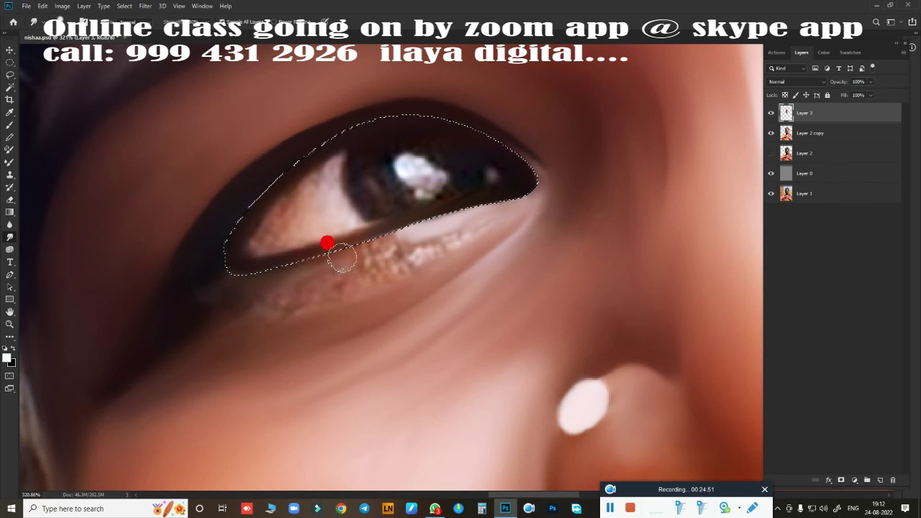
pyautogui.moveTo(342, 257); pyautogui.dragTo(405, 235)
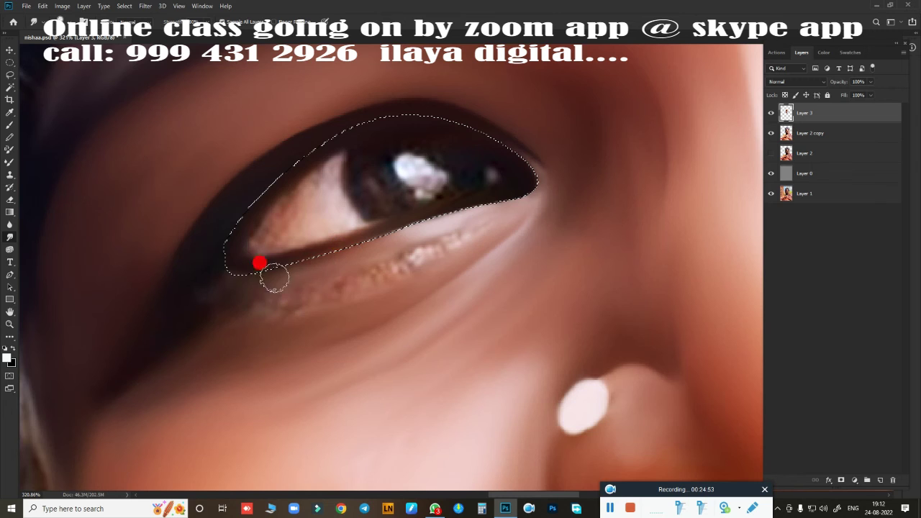
pyautogui.moveTo(451, 226)
pyautogui.mouseDown()
pyautogui.moveTo(335, 290)
pyautogui.moveTo(405, 269)
pyautogui.moveTo(448, 239)
pyautogui.moveTo(333, 286)
pyautogui.moveTo(245, 303)
pyautogui.moveTo(412, 262)
pyautogui.moveTo(292, 305)
pyautogui.moveTo(234, 317)
pyautogui.moveTo(206, 269)
pyautogui.moveTo(223, 281)
pyautogui.moveTo(174, 281)
pyautogui.mouseUp()
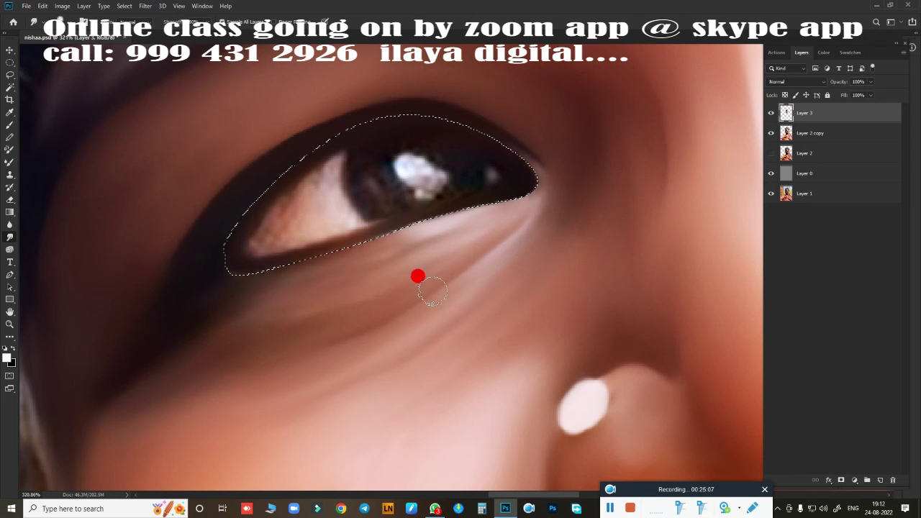
pyautogui.hotkey('ctrl', 'd')
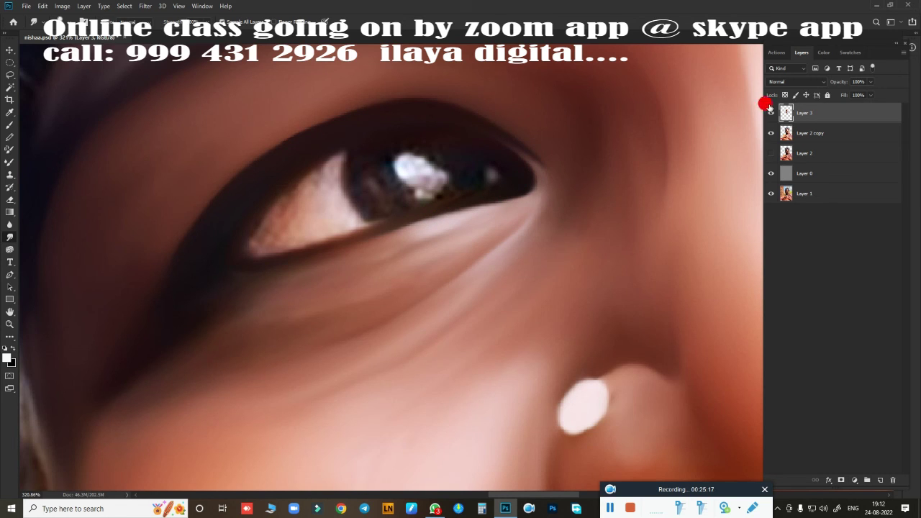
# Step: With Layer 3 hidden, draw an elliptical selection around the original iris
pyautogui.click(770, 113)
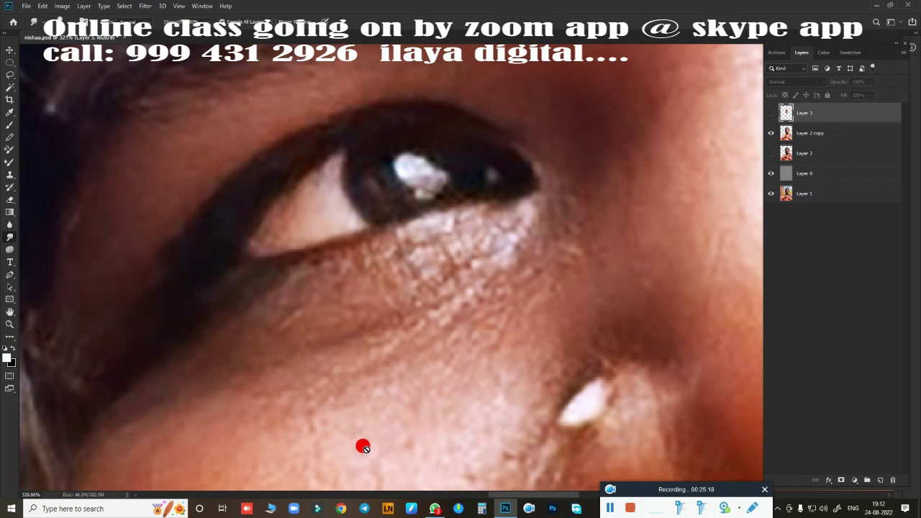
pyautogui.press('m')
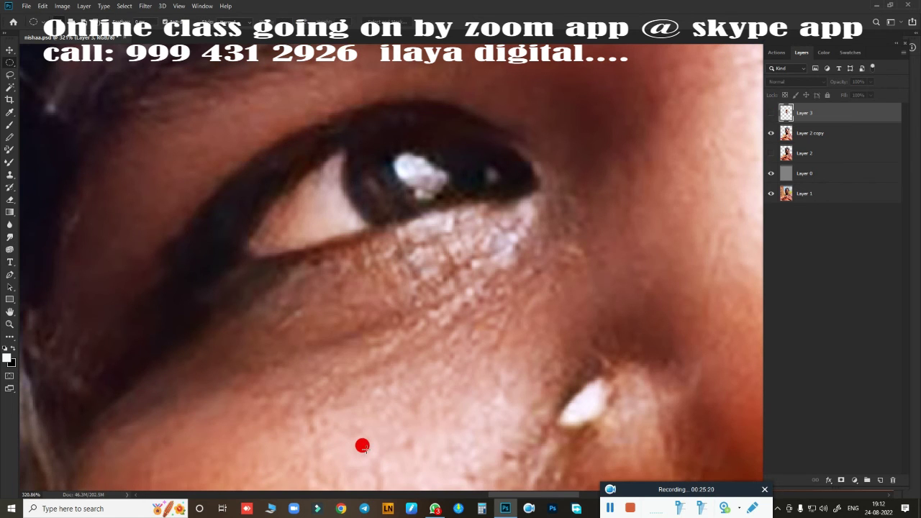
pyautogui.moveTo(408, 163); pyautogui.dragTo(536, 236)
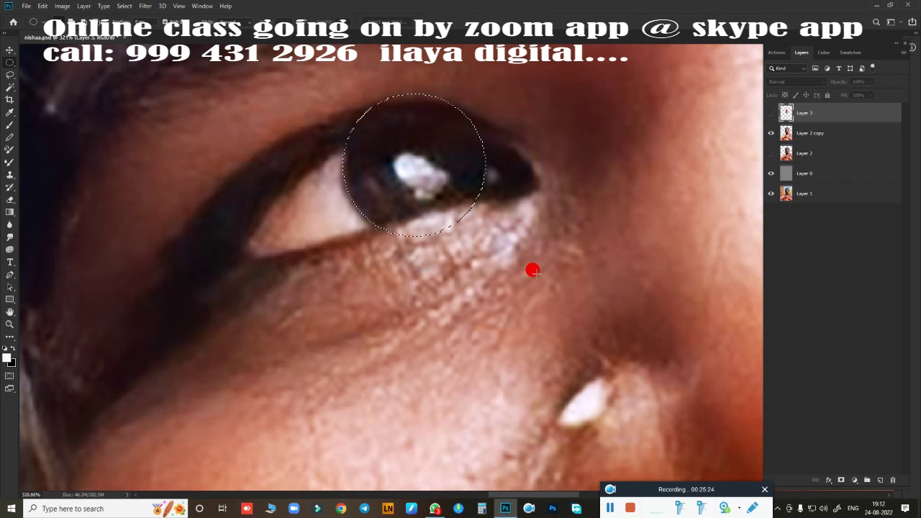
pyautogui.click(770, 113)
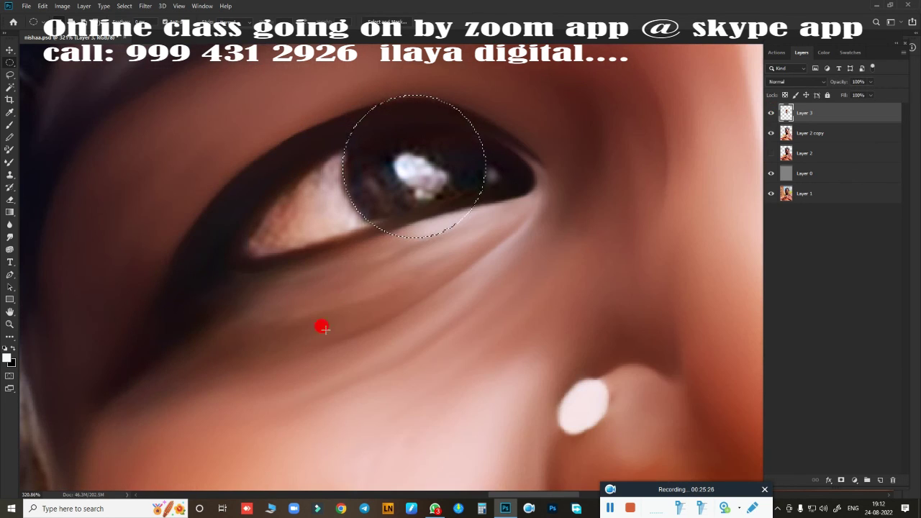
# Step: Smudge dark colour across the circle, erasing the iris highlight and darkening its lower edge
pyautogui.press('r')
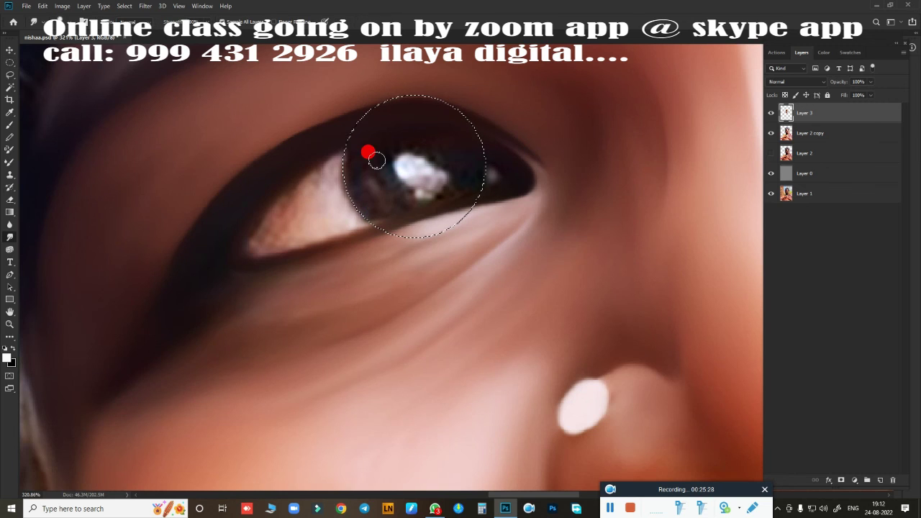
pyautogui.moveTo(366, 120)
pyautogui.mouseDown()
pyautogui.moveTo(369, 160)
pyautogui.moveTo(391, 144)
pyautogui.moveTo(384, 127)
pyautogui.moveTo(423, 122)
pyautogui.moveTo(405, 158)
pyautogui.moveTo(386, 146)
pyautogui.moveTo(364, 183)
pyautogui.mouseUp()
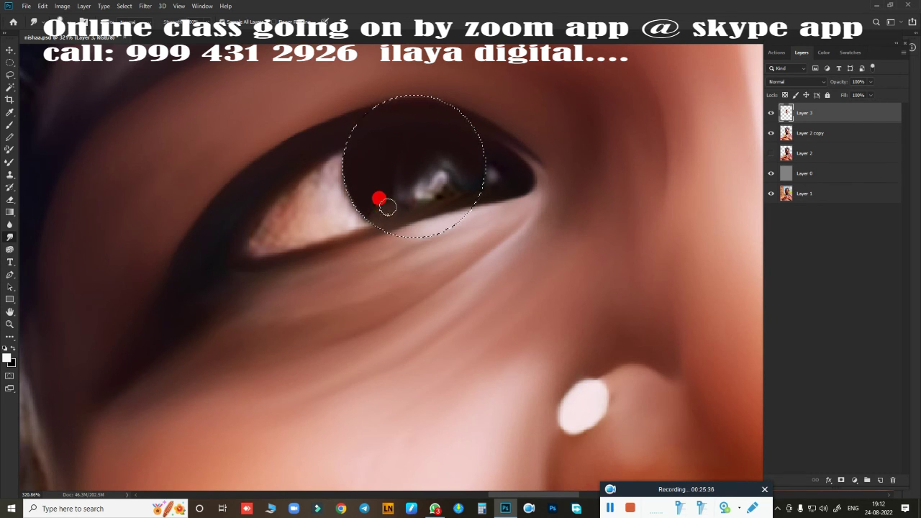
pyautogui.moveTo(376, 208)
pyautogui.mouseDown()
pyautogui.moveTo(483, 180)
pyautogui.moveTo(390, 186)
pyautogui.moveTo(429, 160)
pyautogui.moveTo(474, 164)
pyautogui.moveTo(455, 171)
pyautogui.mouseUp()
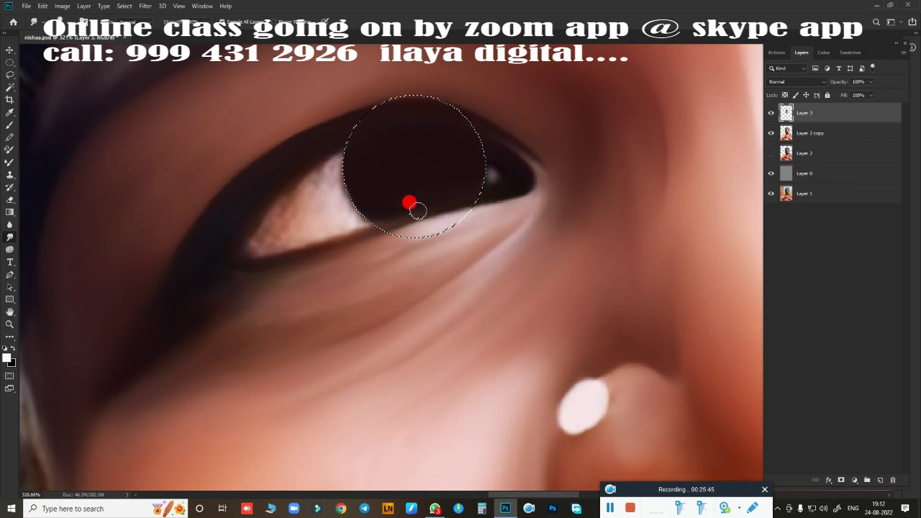
pyautogui.moveTo(417, 210)
pyautogui.mouseDown()
pyautogui.moveTo(405, 215)
pyautogui.moveTo(715, 280)
pyautogui.mouseUp()
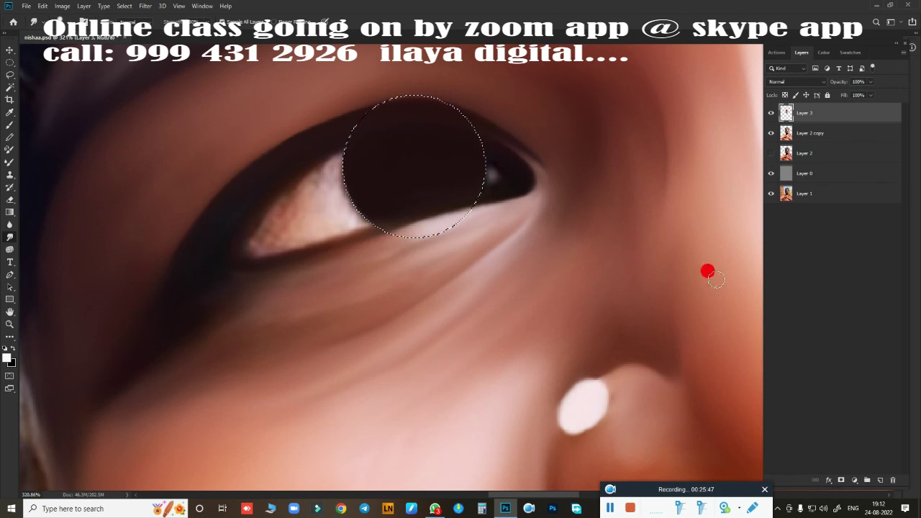
# Step: Paint round white catchlights on the iris in a new layer
pyautogui.click(879, 480)
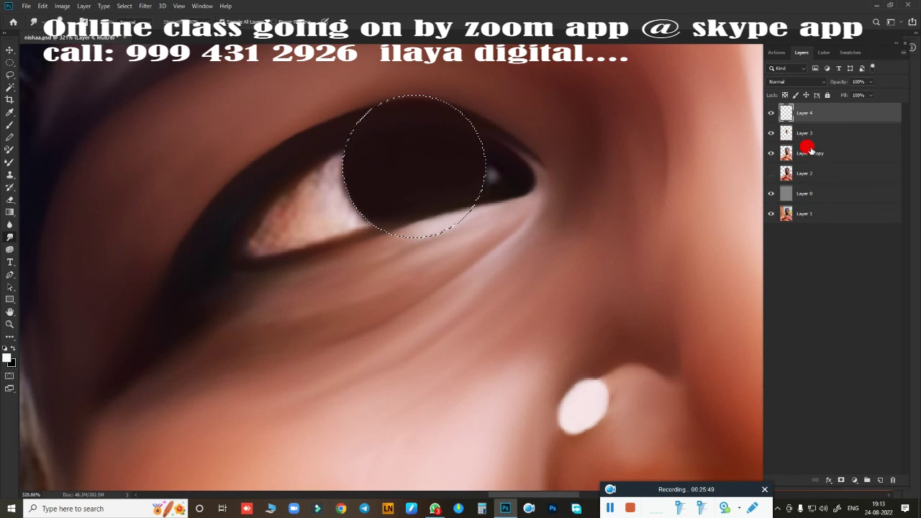
pyautogui.click(771, 134)
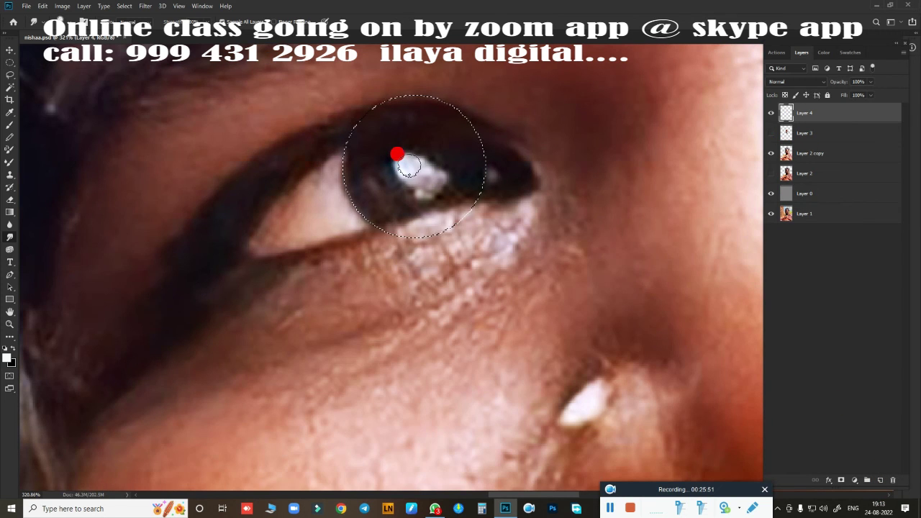
pyautogui.moveTo(405, 165); pyautogui.dragTo(436, 175)
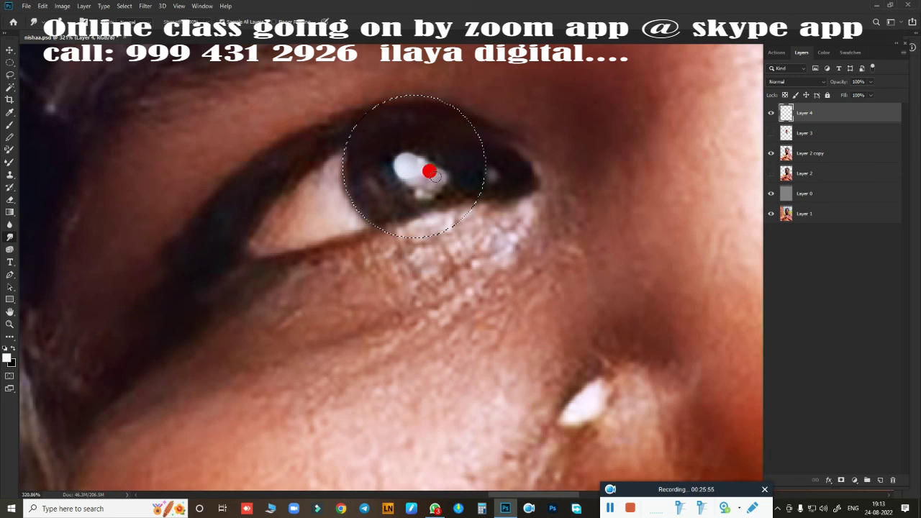
# Step: Show the painted iris layer again and lighten the eye white with brush strokes
pyautogui.click(770, 133)
pyautogui.moveTo(453, 185)
pyautogui.mouseDown()
pyautogui.moveTo(428, 171)
pyautogui.moveTo(512, 249)
pyautogui.mouseUp()
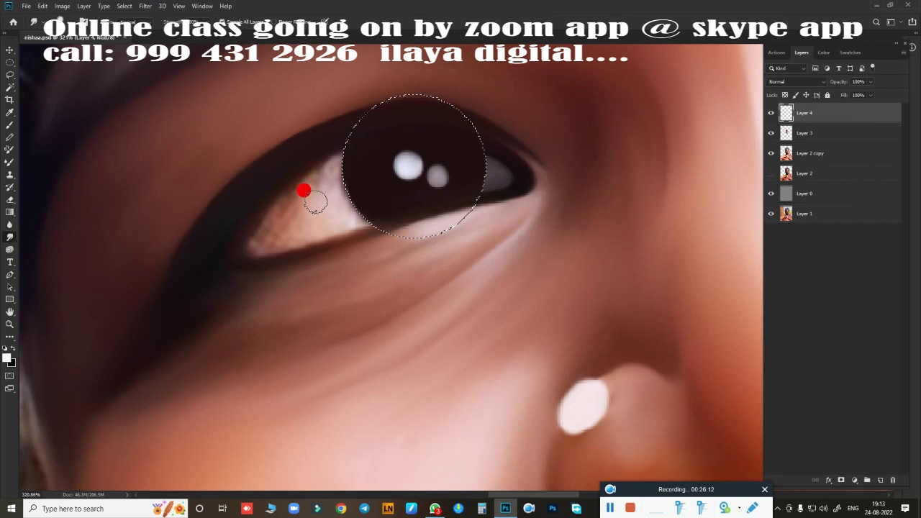
pyautogui.moveTo(316, 193)
pyautogui.mouseDown()
pyautogui.moveTo(333, 164)
pyautogui.moveTo(315, 177)
pyautogui.moveTo(333, 199)
pyautogui.moveTo(321, 209)
pyautogui.moveTo(347, 207)
pyautogui.moveTo(337, 206)
pyautogui.mouseUp()
# Step: Drop the circular iris selection and merge Layer 3 into the catchlight Layer 4
pyautogui.click(773, 136)
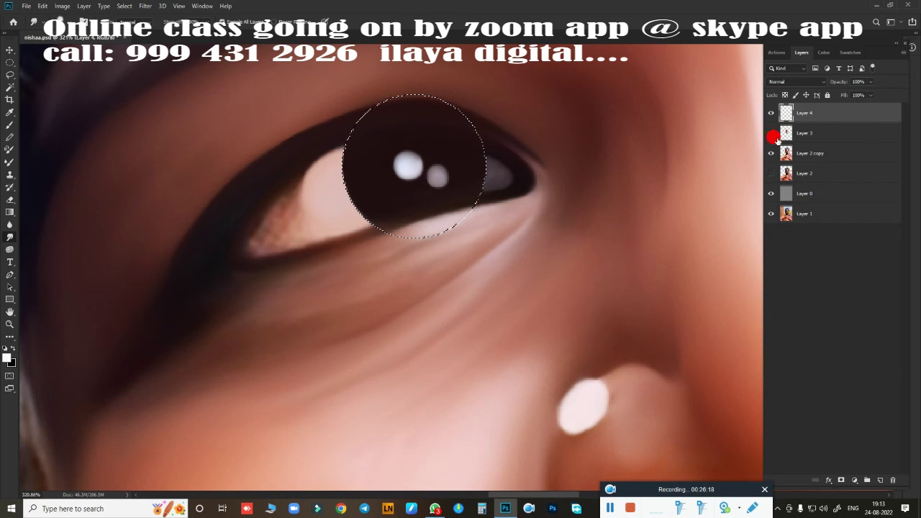
pyautogui.hotkey('ctrl', 'd')
pyautogui.keyDown('shift'); pyautogui.click(804, 133); pyautogui.keyUp('shift')
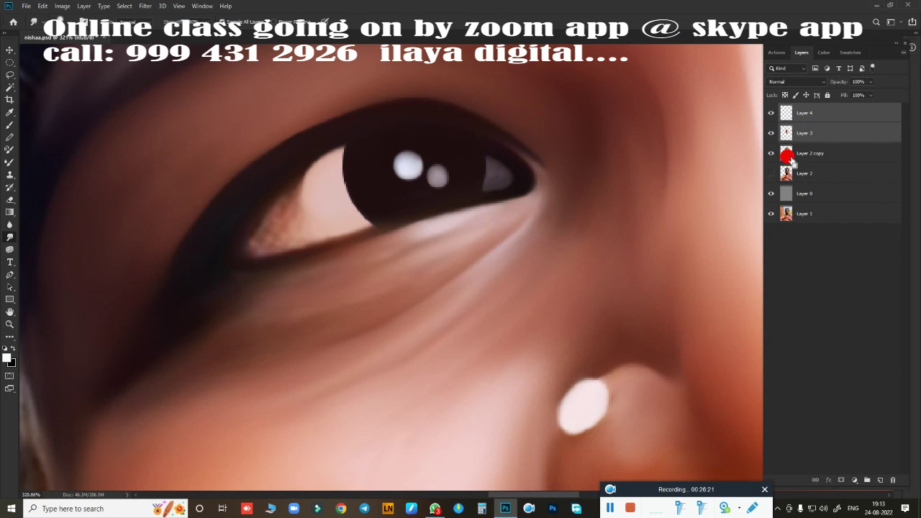
pyautogui.hotkey('ctrl', 'e')
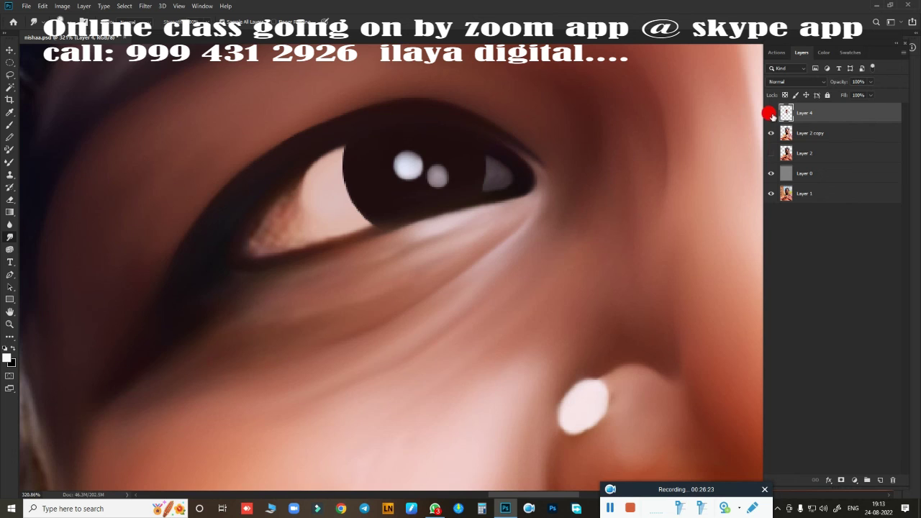
# Step: Hide the painted eye and trace a Pen path along the upper eyelid to the outer corner
pyautogui.click(771, 113)
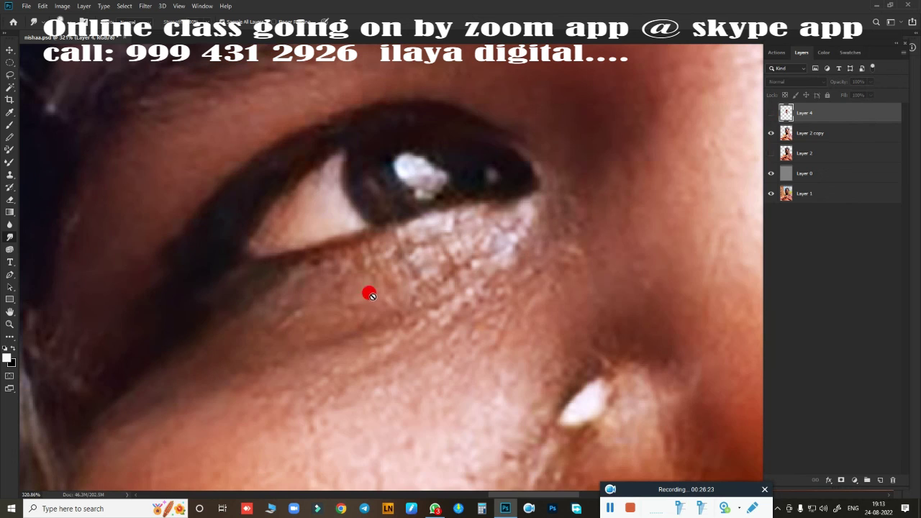
pyautogui.click(249, 230)
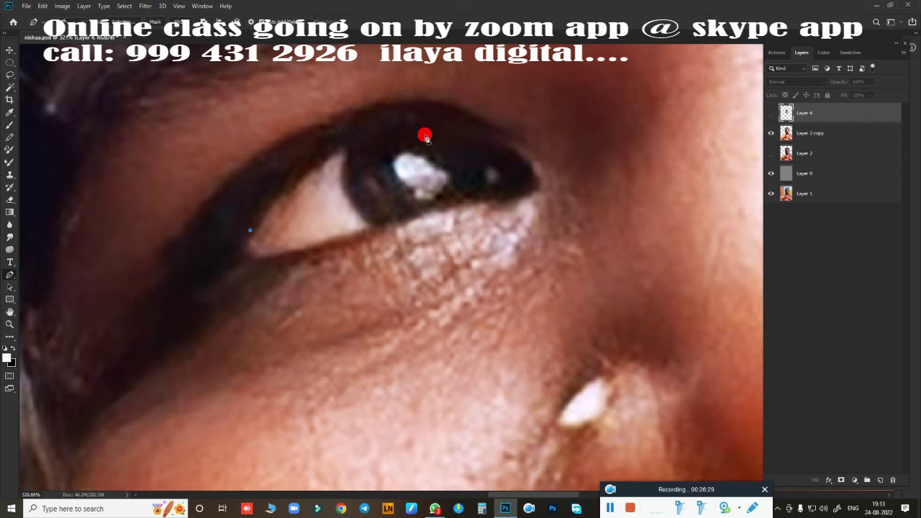
pyautogui.moveTo(428, 134); pyautogui.dragTo(530, 150)
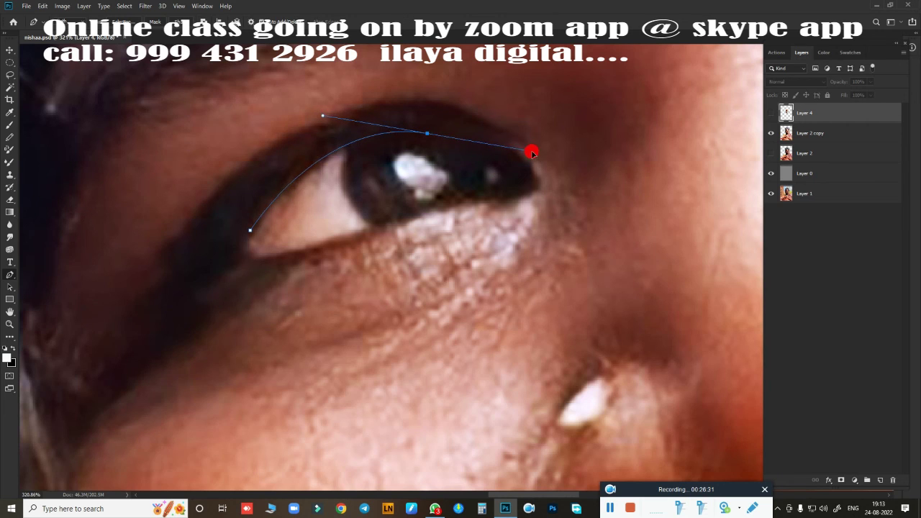
pyautogui.keyDown('alt'); pyautogui.click(426, 133); pyautogui.keyUp('alt')
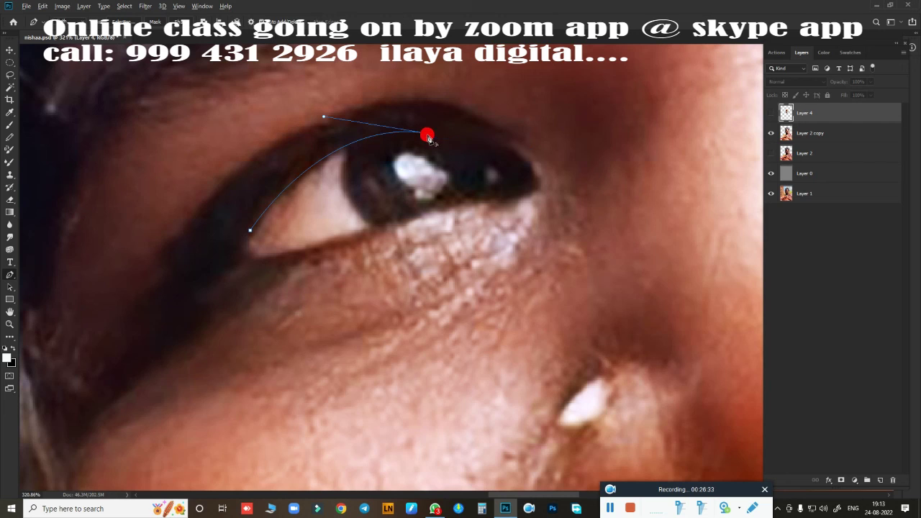
pyautogui.moveTo(506, 173); pyautogui.dragTo(515, 197)
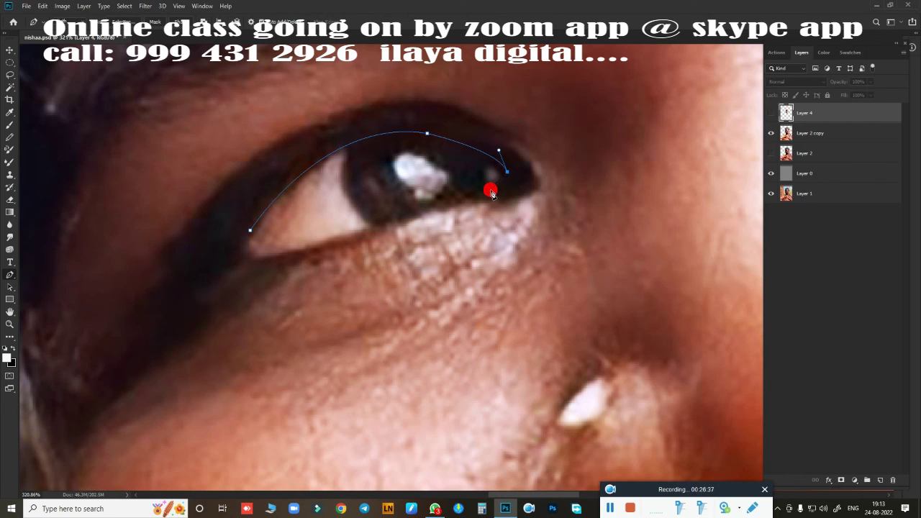
pyautogui.moveTo(489, 189); pyautogui.dragTo(474, 190)
# Step: Close the path along the lower eyelid, load it as a selection, and reshow the painted eye
pyautogui.click(386, 222)
pyautogui.moveTo(259, 255); pyautogui.dragTo(243, 254)
pyautogui.keyDown('alt'); pyautogui.click(262, 255); pyautogui.keyUp('alt')
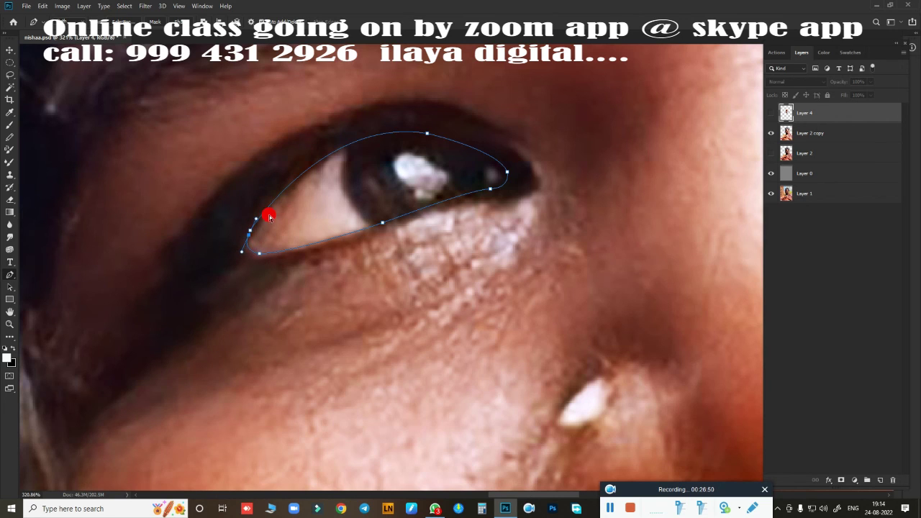
pyautogui.hotkey('ctrl', 'Return')
pyautogui.click(770, 113)
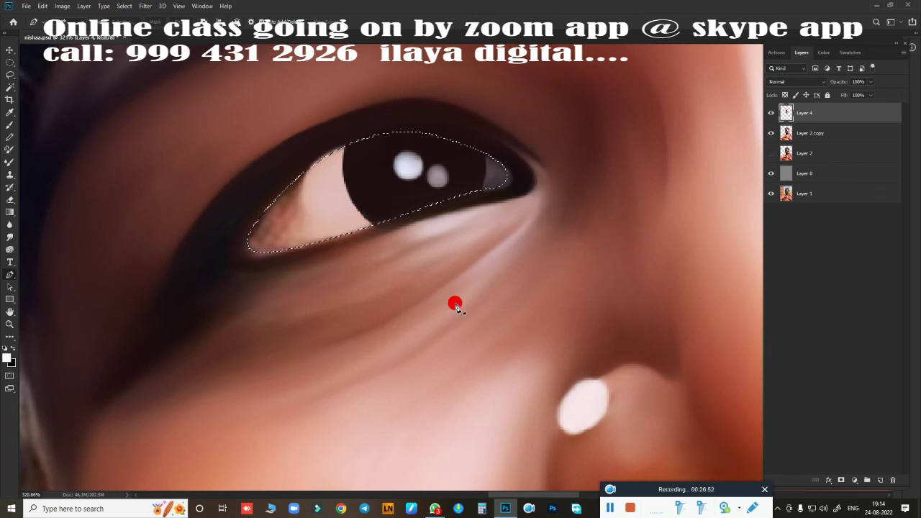
# Step: Smudge the eye white smooth inside the selection, including its inner corner
pyautogui.press('r')
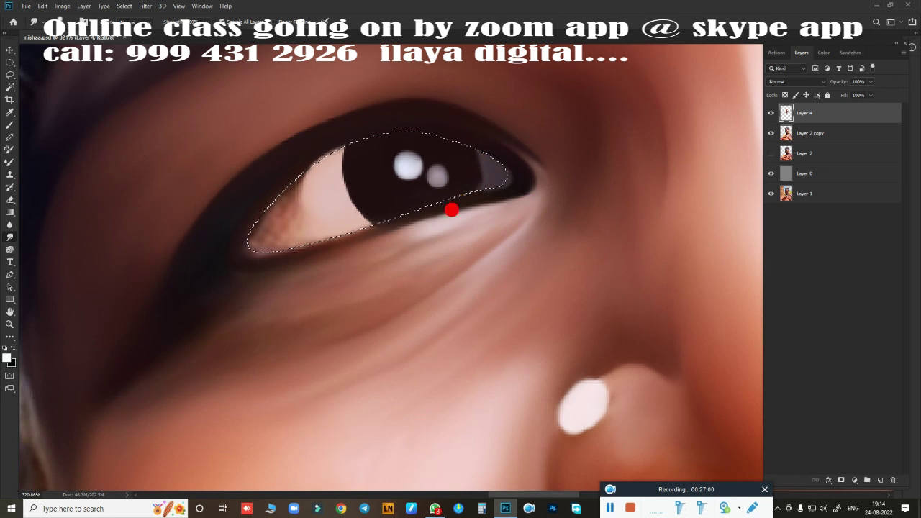
pyautogui.moveTo(469, 168); pyautogui.dragTo(473, 170)
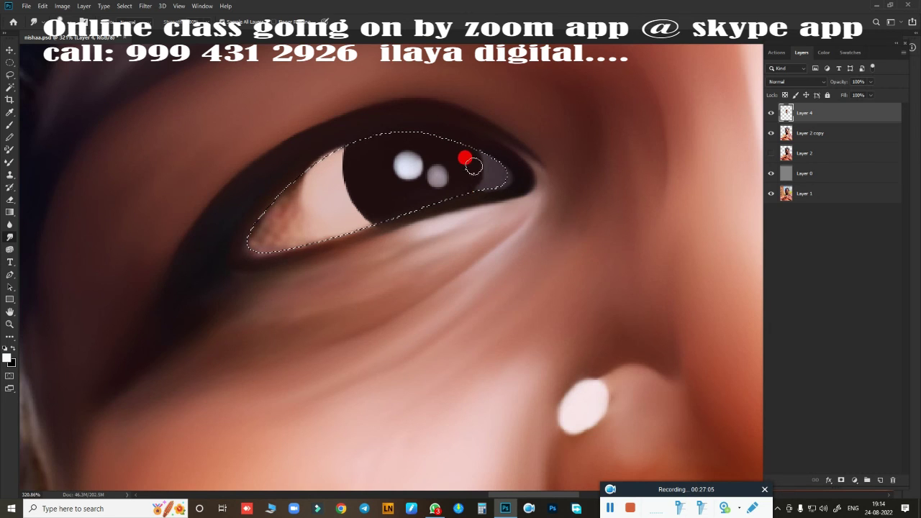
pyautogui.moveTo(474, 197)
pyautogui.mouseDown()
pyautogui.moveTo(309, 209)
pyautogui.moveTo(294, 190)
pyautogui.moveTo(290, 150)
pyautogui.moveTo(323, 210)
pyautogui.moveTo(359, 225)
pyautogui.mouseUp()
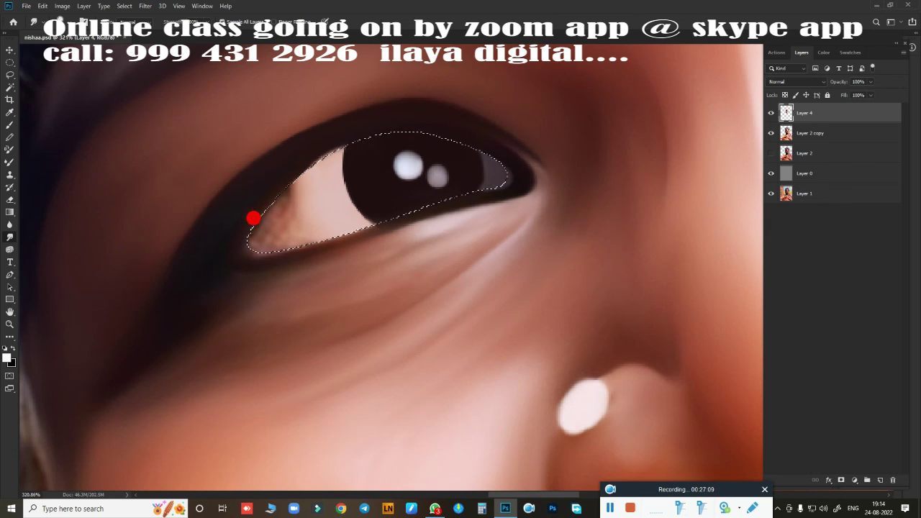
pyautogui.moveTo(252, 238)
pyautogui.mouseDown()
pyautogui.moveTo(241, 219)
pyautogui.moveTo(321, 232)
pyautogui.mouseUp()
pyautogui.moveTo(306, 191)
pyautogui.mouseDown()
pyautogui.moveTo(287, 213)
pyautogui.moveTo(311, 221)
pyautogui.moveTo(269, 226)
pyautogui.moveTo(323, 225)
pyautogui.moveTo(312, 238)
pyautogui.moveTo(312, 177)
pyautogui.moveTo(306, 211)
pyautogui.moveTo(289, 223)
pyautogui.moveTo(231, 230)
pyautogui.moveTo(309, 246)
pyautogui.mouseUp()
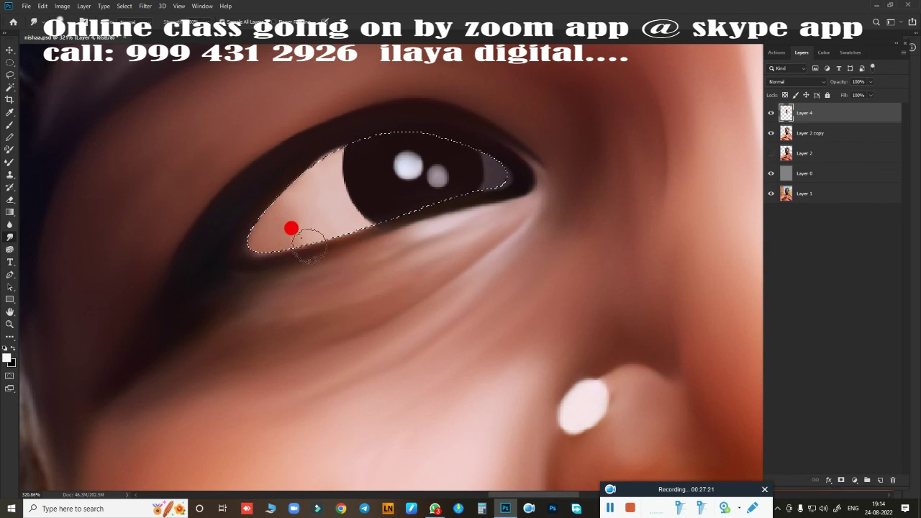
# Step: Blend the lower lid edge and inner corner, deselect, then soften the upper lash line
pyautogui.moveTo(301, 199)
pyautogui.mouseDown()
pyautogui.moveTo(410, 266)
pyautogui.moveTo(321, 212)
pyautogui.moveTo(238, 220)
pyautogui.moveTo(314, 163)
pyautogui.moveTo(431, 123)
pyautogui.moveTo(485, 155)
pyautogui.mouseUp()
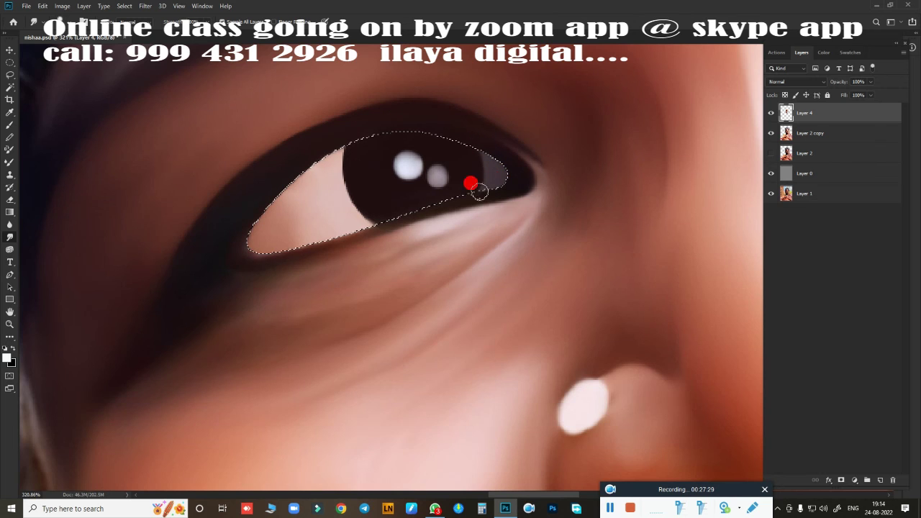
pyautogui.moveTo(382, 220)
pyautogui.mouseDown()
pyautogui.moveTo(226, 259)
pyautogui.moveTo(343, 238)
pyautogui.mouseUp()
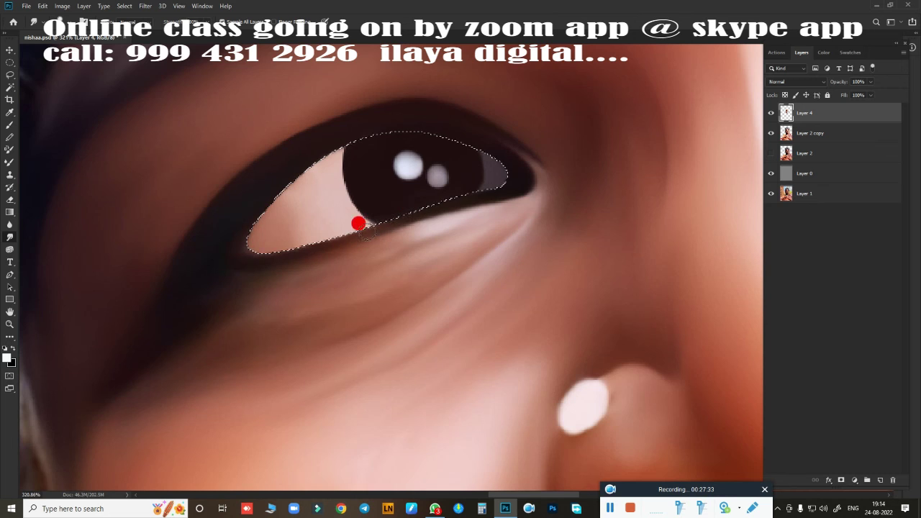
pyautogui.moveTo(240, 245)
pyautogui.mouseDown()
pyautogui.moveTo(225, 254)
pyautogui.moveTo(243, 242)
pyautogui.moveTo(237, 288)
pyautogui.mouseUp()
pyautogui.hotkey('ctrl', 'd')
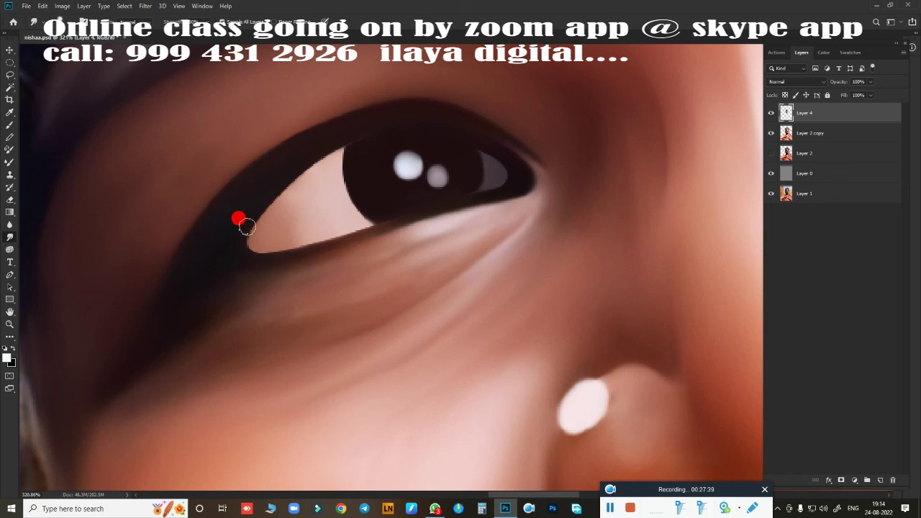
pyautogui.moveTo(262, 209)
pyautogui.mouseDown()
pyautogui.moveTo(300, 171)
pyautogui.moveTo(362, 137)
pyautogui.moveTo(347, 158)
pyautogui.moveTo(363, 194)
pyautogui.moveTo(424, 207)
pyautogui.moveTo(479, 148)
pyautogui.moveTo(509, 179)
pyautogui.moveTo(261, 254)
pyautogui.moveTo(298, 249)
pyautogui.moveTo(380, 222)
pyautogui.moveTo(251, 234)
pyautogui.moveTo(246, 249)
pyautogui.moveTo(371, 234)
pyautogui.mouseUp()
pyautogui.hotkey('ctrl', '0')
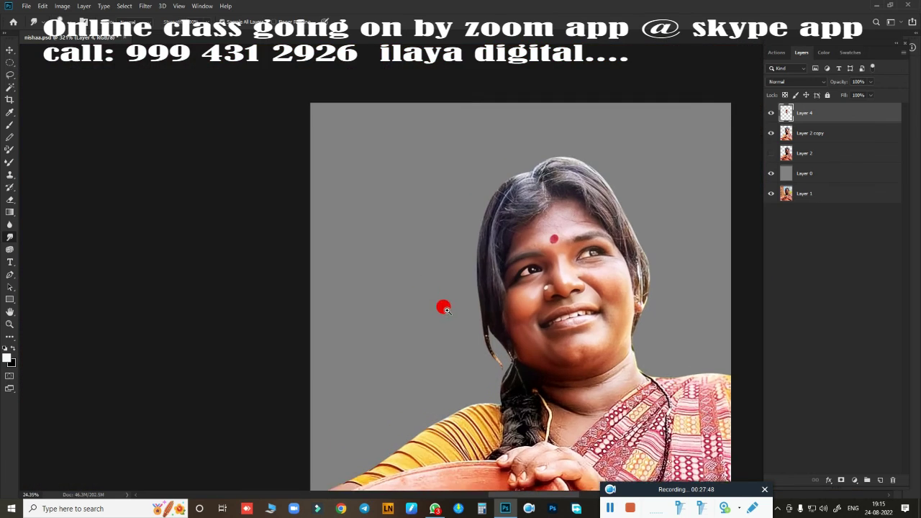
pyautogui.moveTo(430, 275)
pyautogui.mouseDown()
pyautogui.moveTo(470, 281)
pyautogui.moveTo(417, 238)
pyautogui.moveTo(522, 269)
pyautogui.moveTo(513, 275)
pyautogui.moveTo(526, 289)
pyautogui.mouseUp()
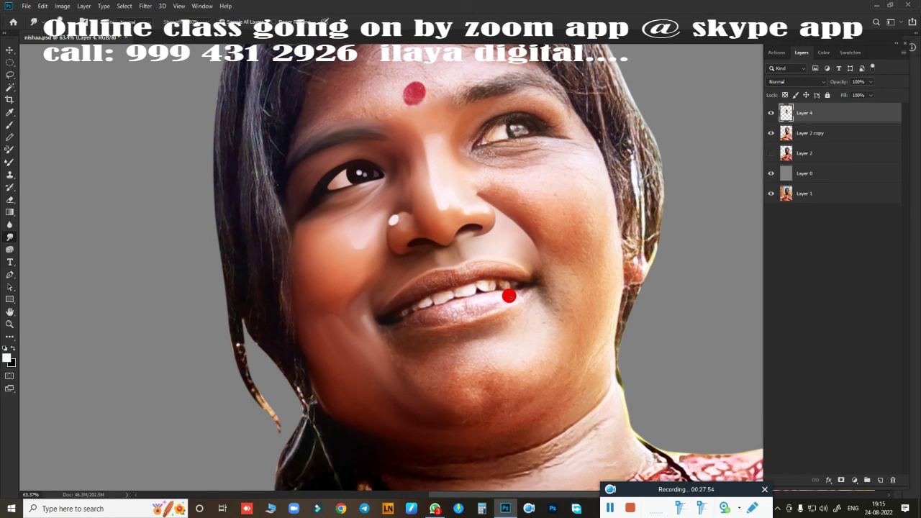
pyautogui.moveTo(507, 303)
pyautogui.mouseDown()
pyautogui.moveTo(509, 333)
pyautogui.moveTo(479, 324)
pyautogui.mouseUp()
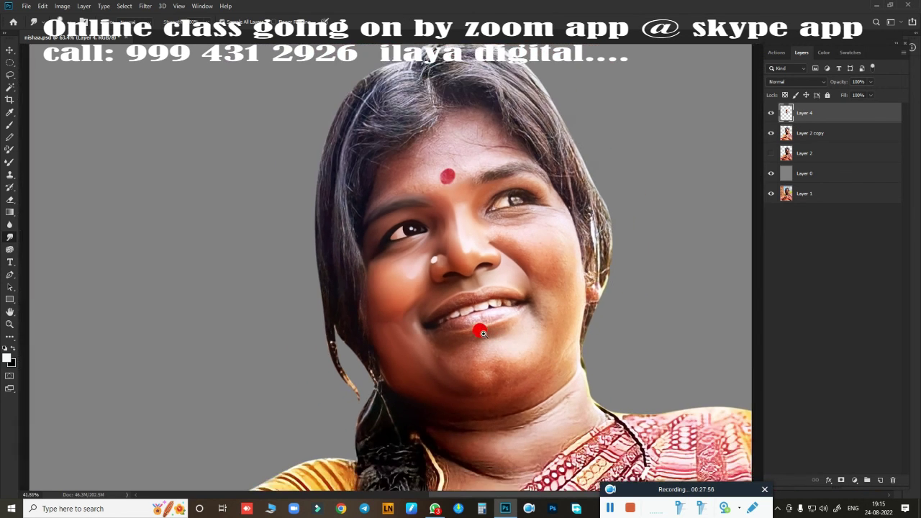
pyautogui.click(768, 134)
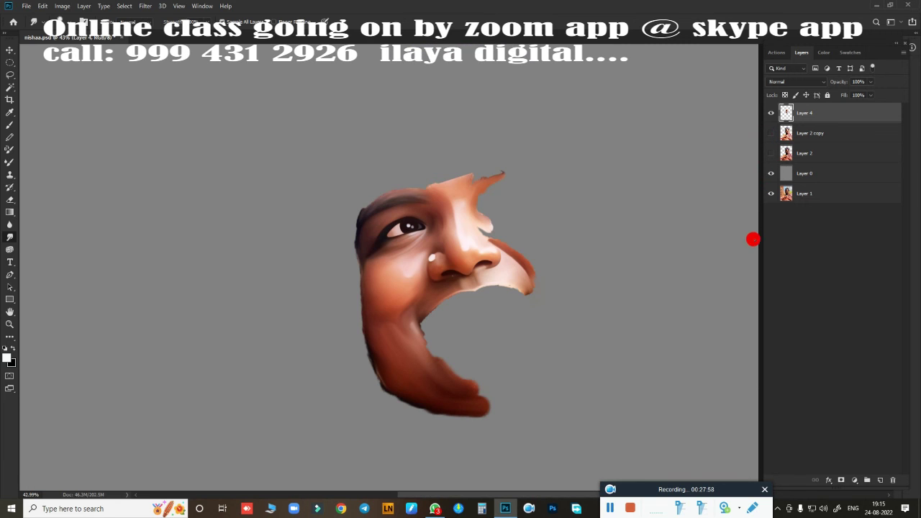
pyautogui.click(771, 133)
pyautogui.moveTo(540, 251)
pyautogui.mouseDown()
pyautogui.moveTo(573, 261)
pyautogui.moveTo(499, 312)
pyautogui.moveTo(513, 299)
pyautogui.mouseUp()
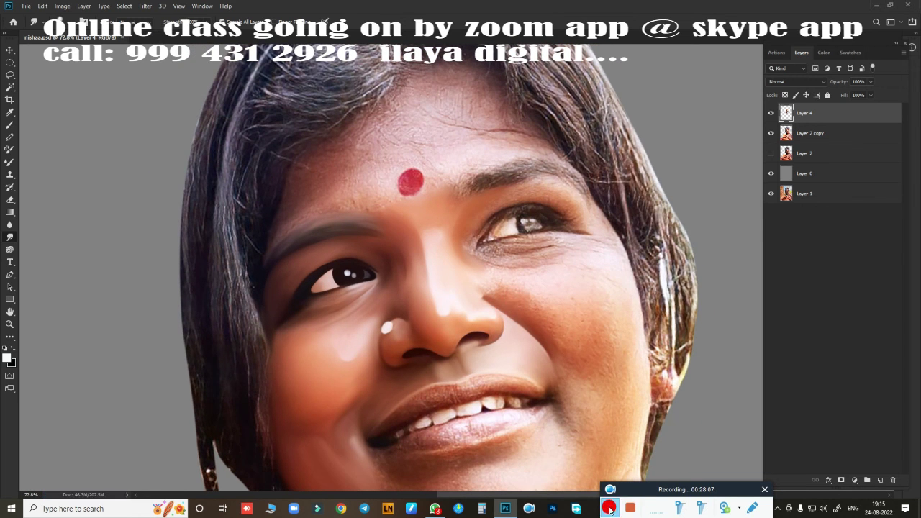
pyautogui.click(613, 509)
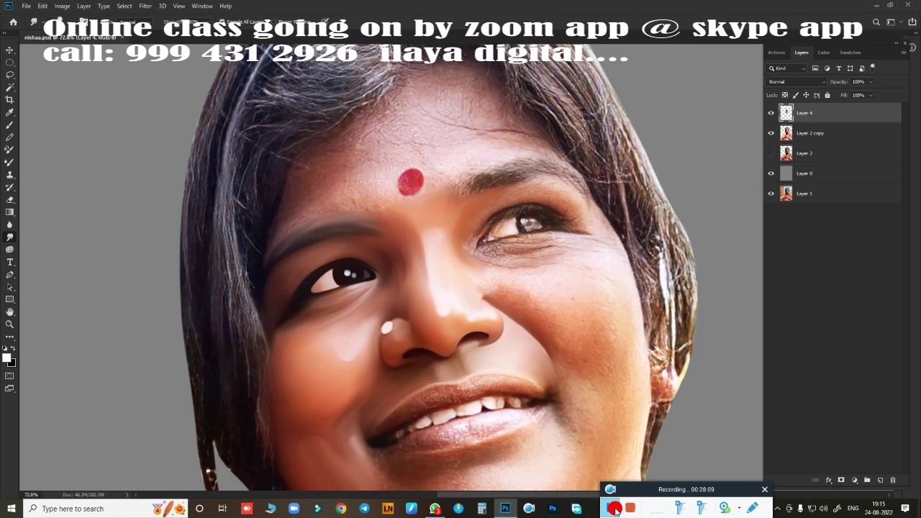